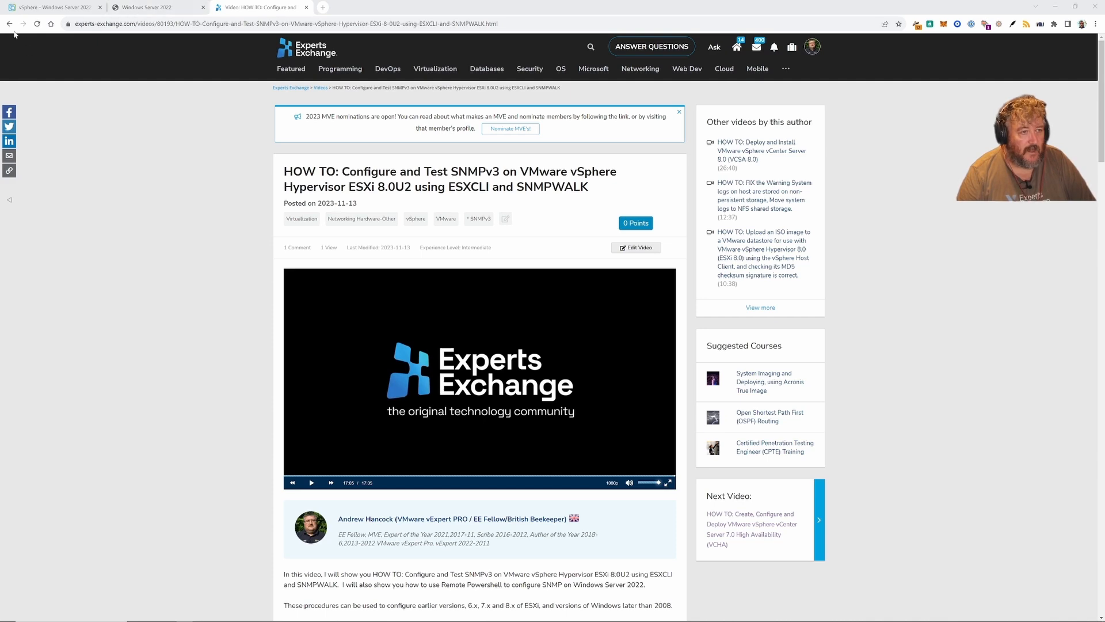
# - Start the free PRTG download from the Paessler PRTG page in the Windows Server 2022 console
pyautogui.click(154, 12)
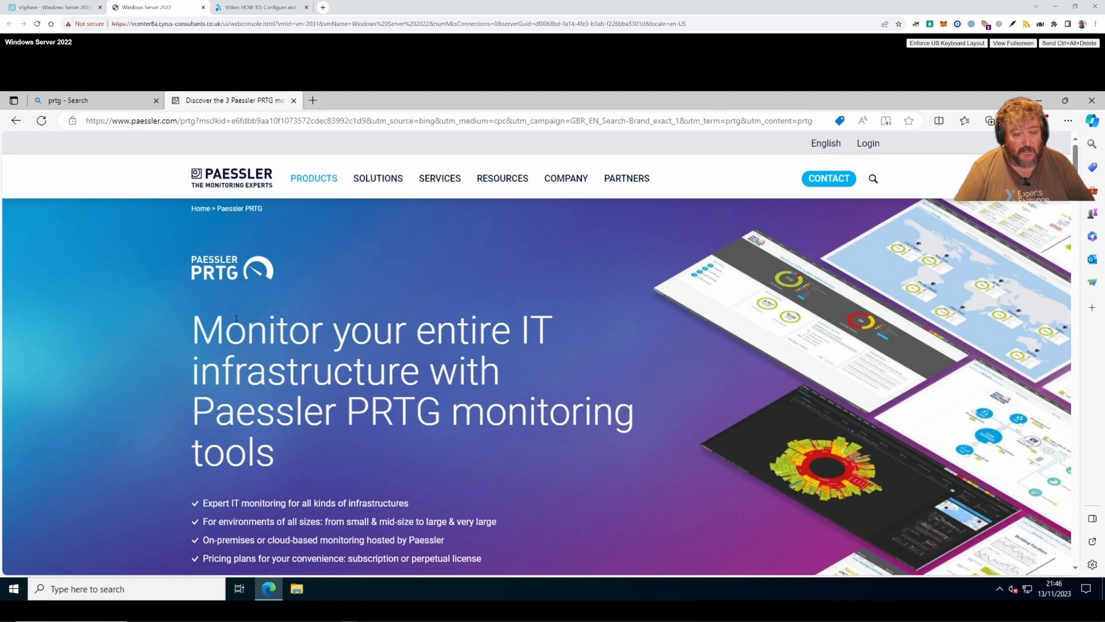
pyautogui.scroll(-5, 312, 382)
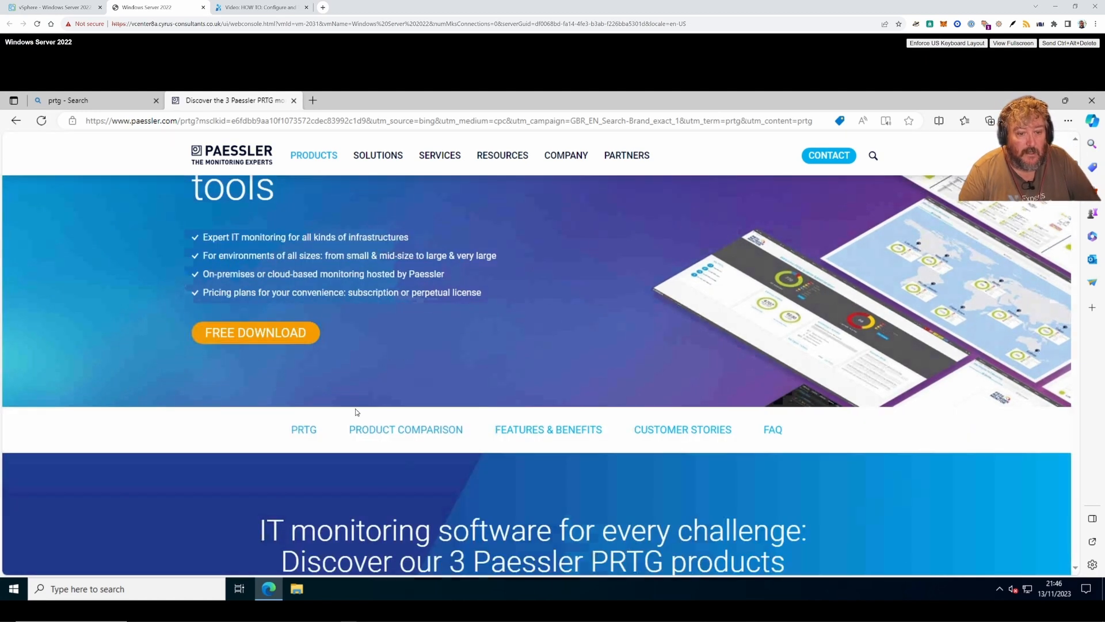
pyautogui.scroll(5, 260, 336)
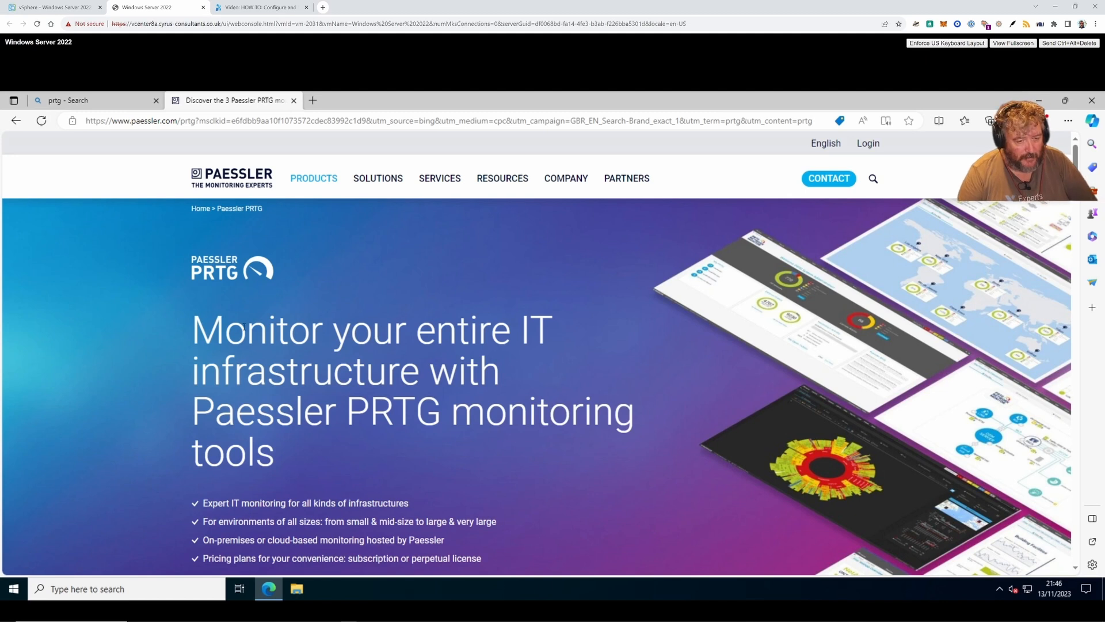
pyautogui.scroll(-5, 244, 327)
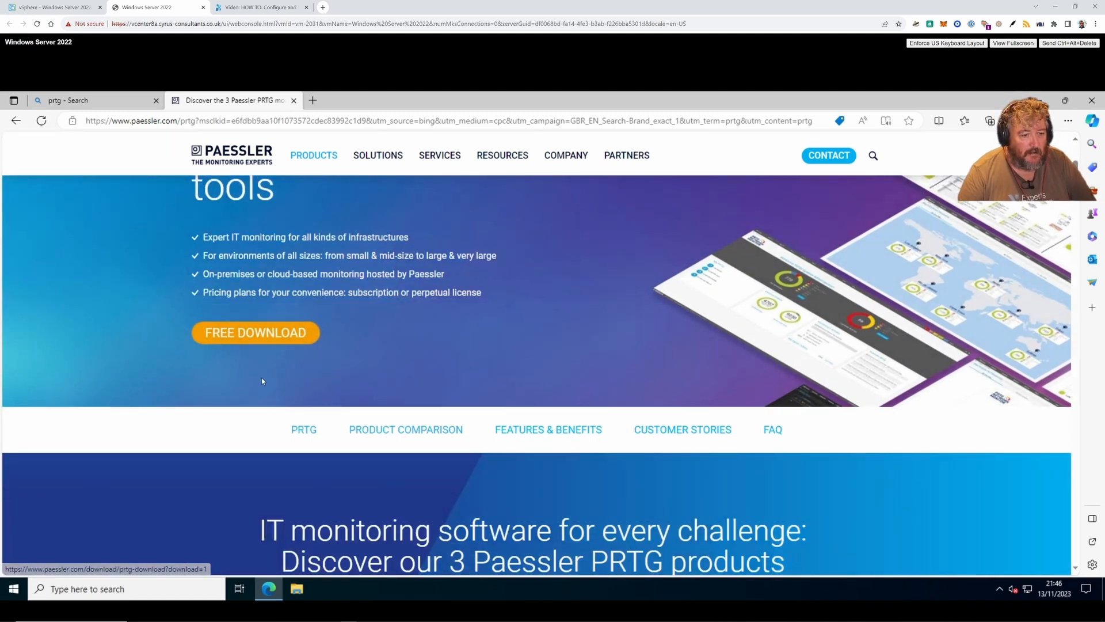
pyautogui.click(258, 334)
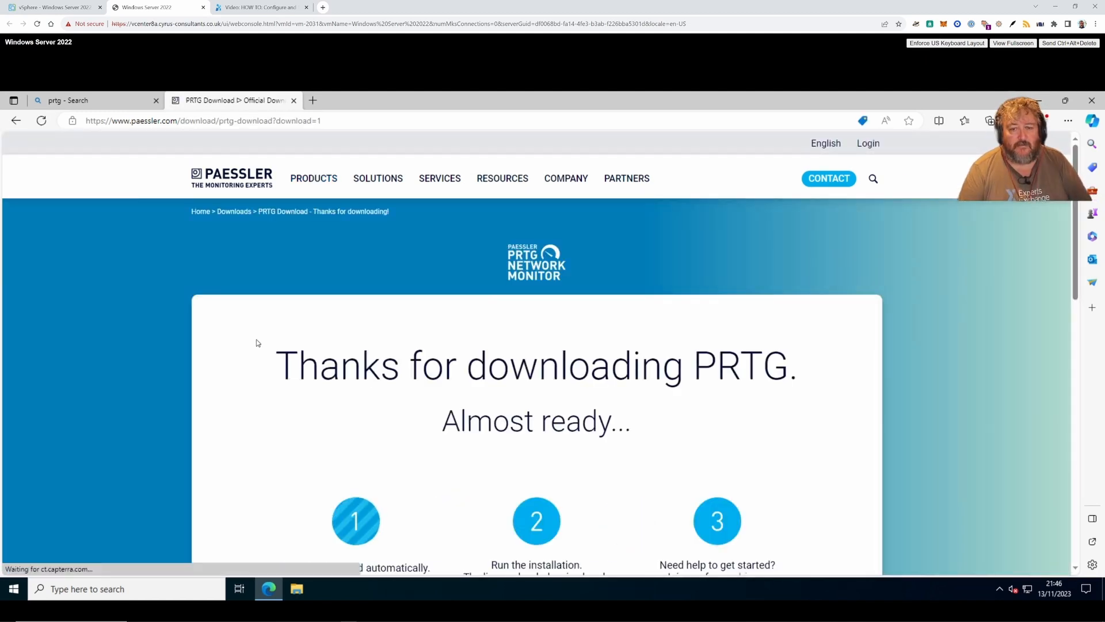
# - Open the downloaded PRTG installer, check the VM in vSphere, then return to the server console
pyautogui.scroll(-3, 327, 347)
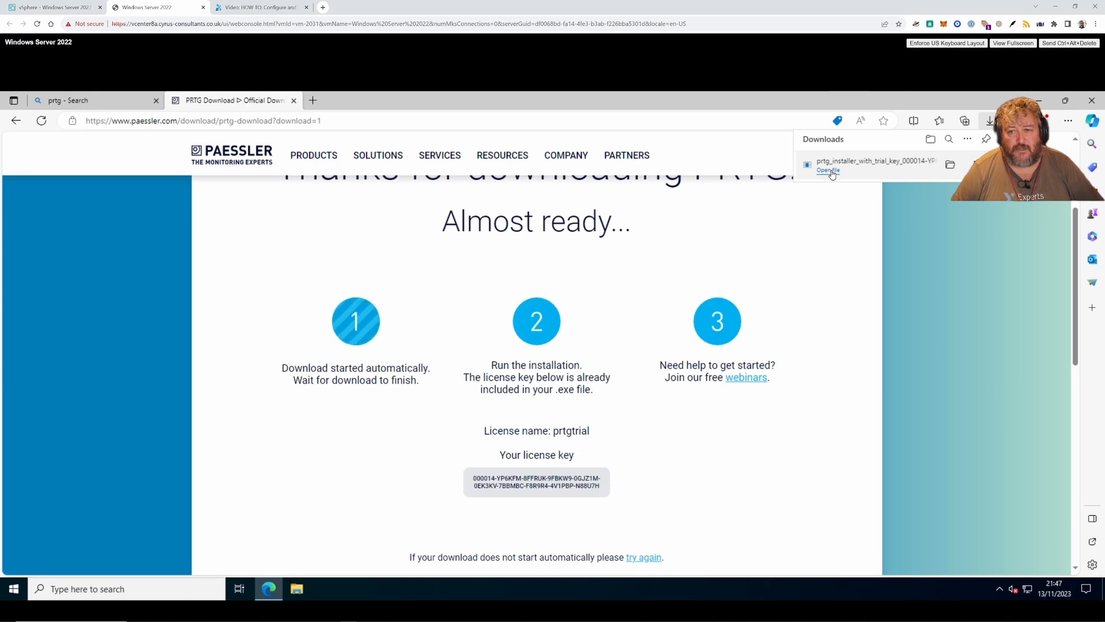
pyautogui.click(49, 8)
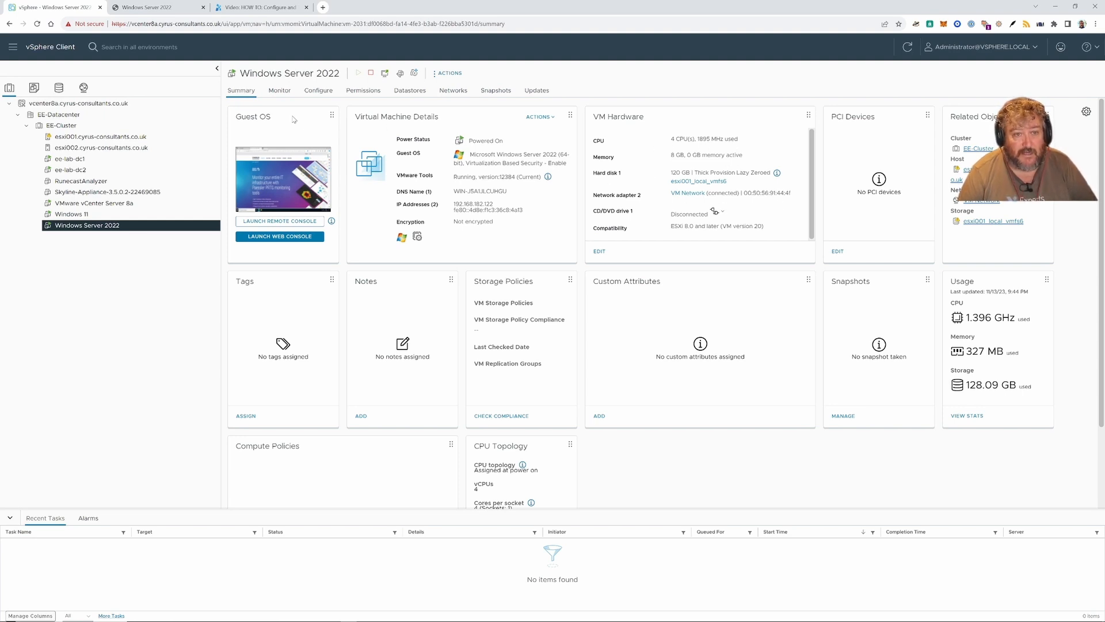
pyautogui.click(149, 12)
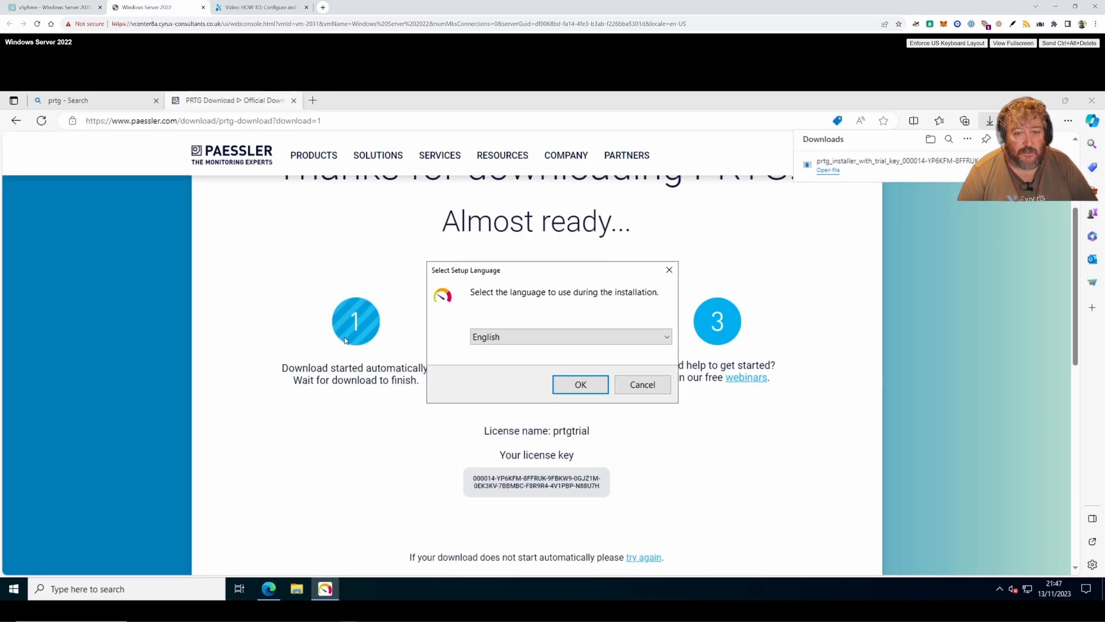
# - Confirm English as the setup language and accept the license agreement to reach the email page
pyautogui.click(595, 388)
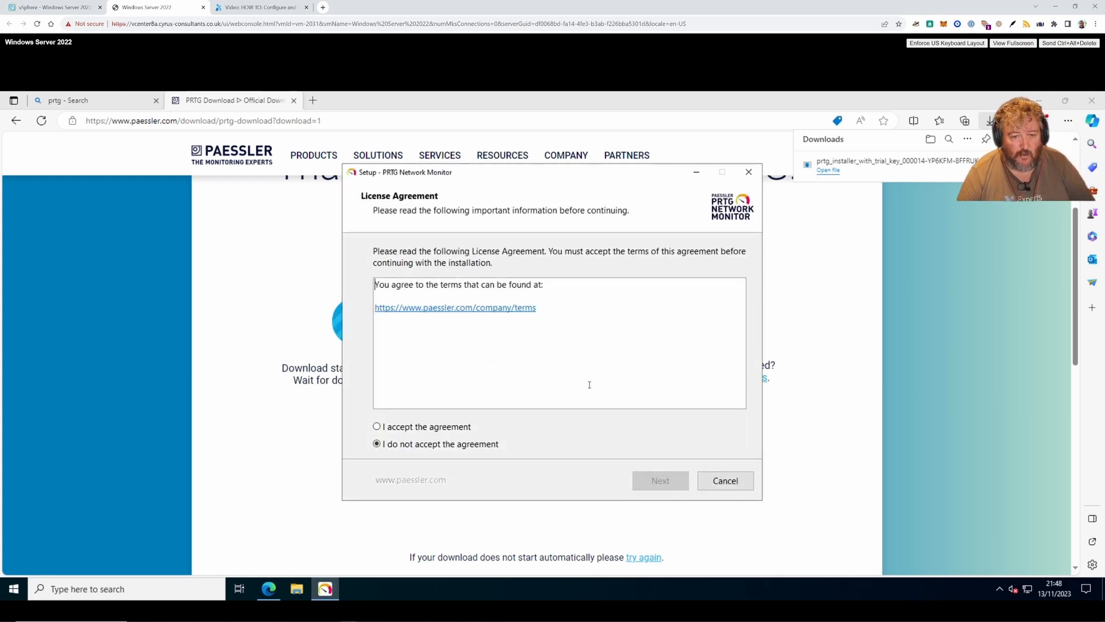
pyautogui.click(454, 427)
pyautogui.click(660, 482)
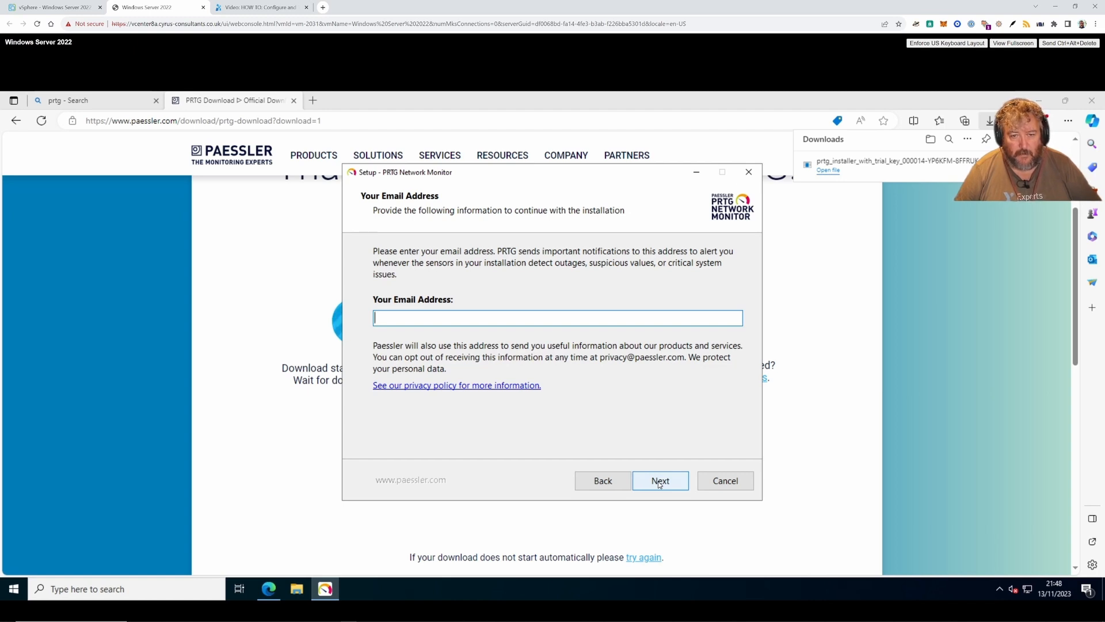
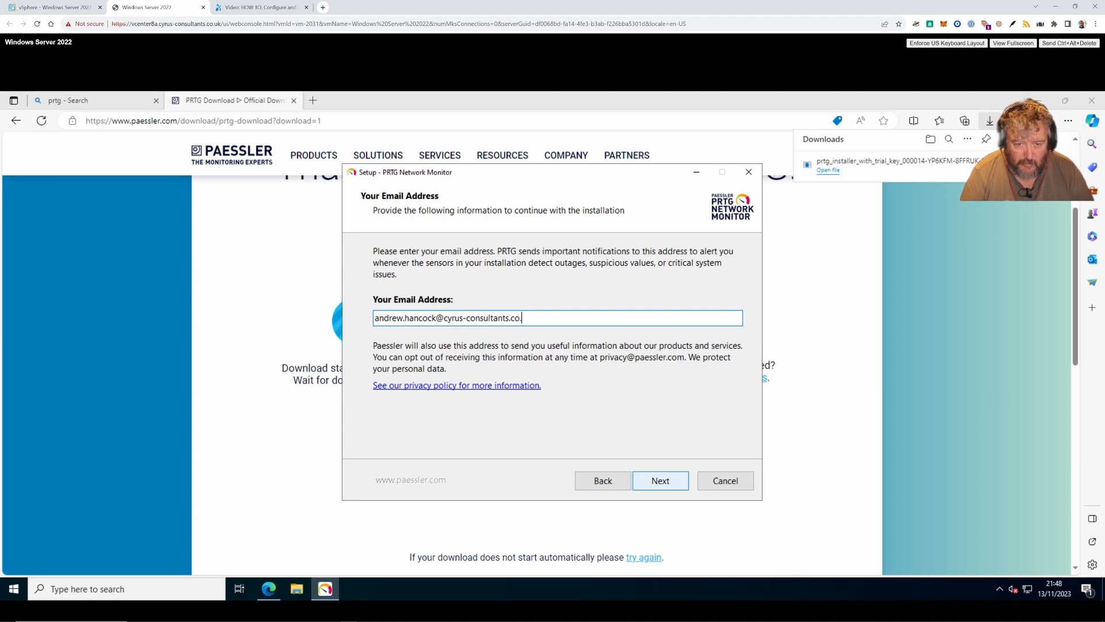
# - Enter the administrator's email address, fixing typos, and continue to the Installation Mode page
pyautogui.click(668, 482)
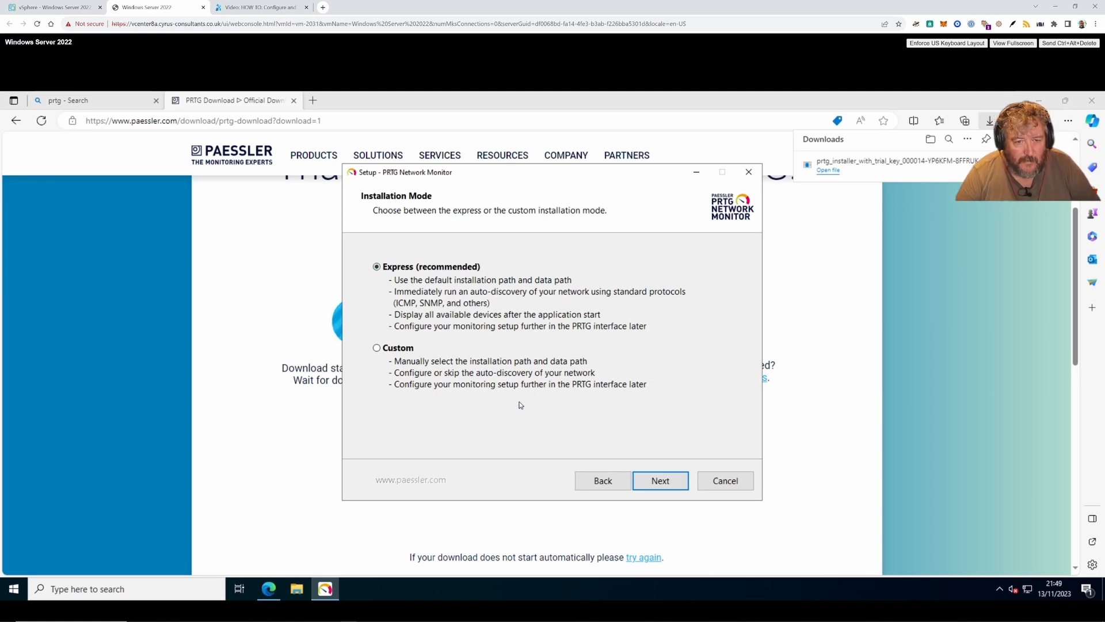
# - Run the Express (recommended) installation until the PRTG server services are starting
pyautogui.click(661, 481)
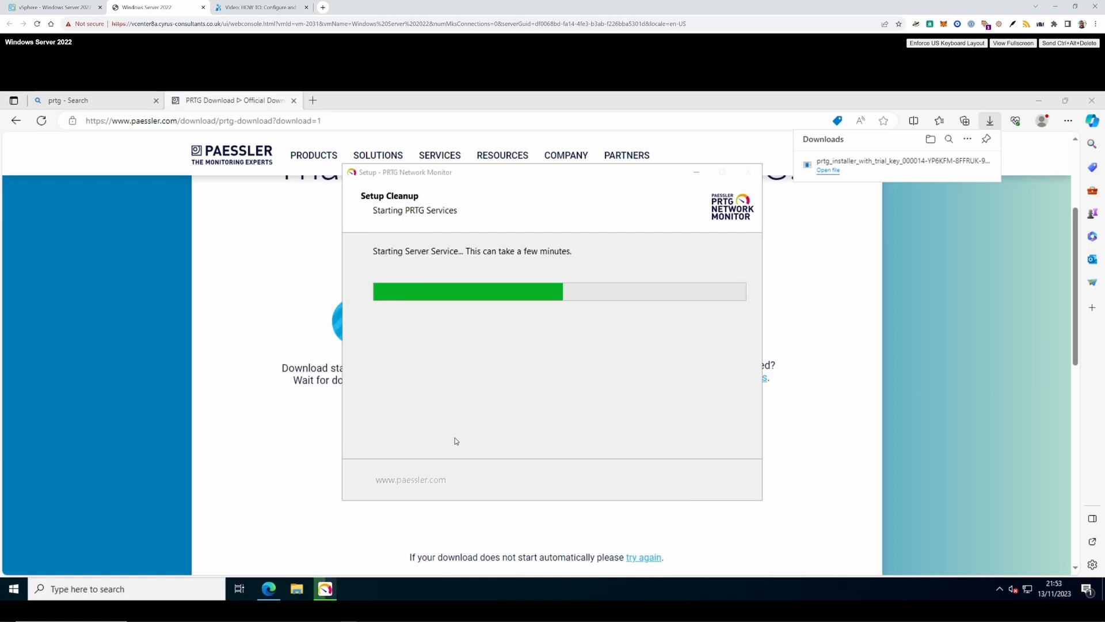
# - Close the old browser and log in to PRTG at 127.0.0.1 with the default administrator credentials
pyautogui.click(293, 101)
pyautogui.click(156, 101)
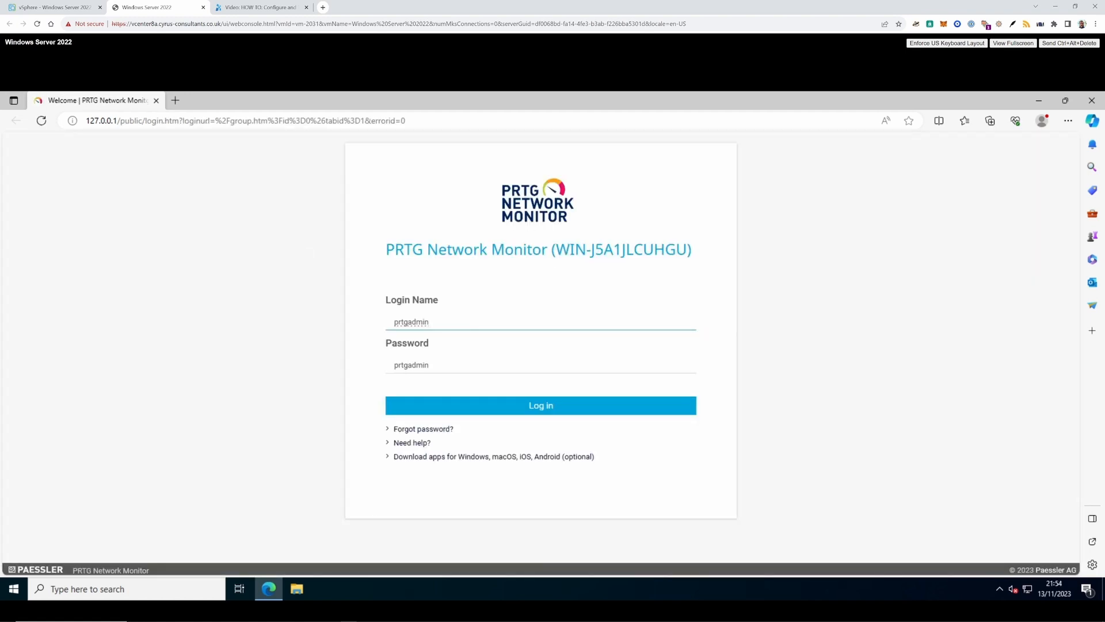
pyautogui.click(245, 121)
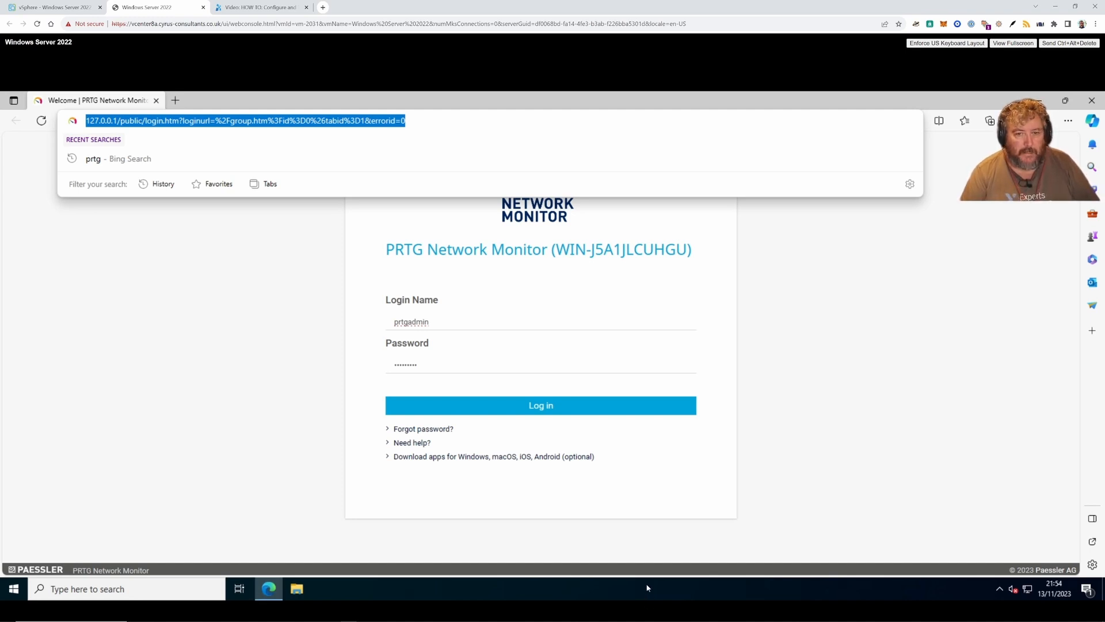
pyautogui.click(787, 370)
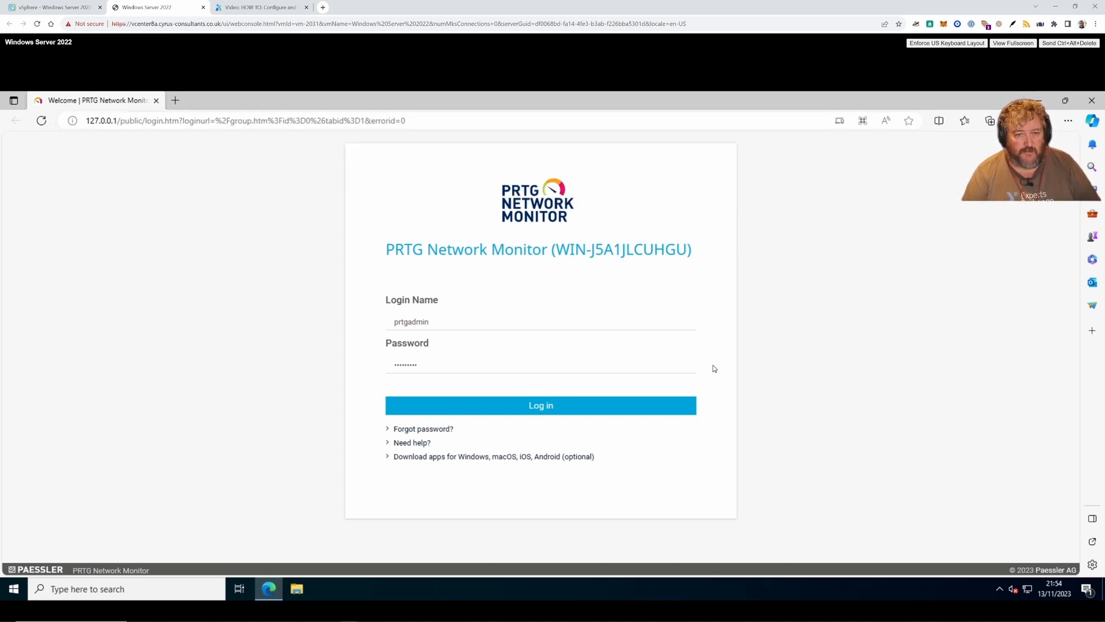
pyautogui.click(533, 323)
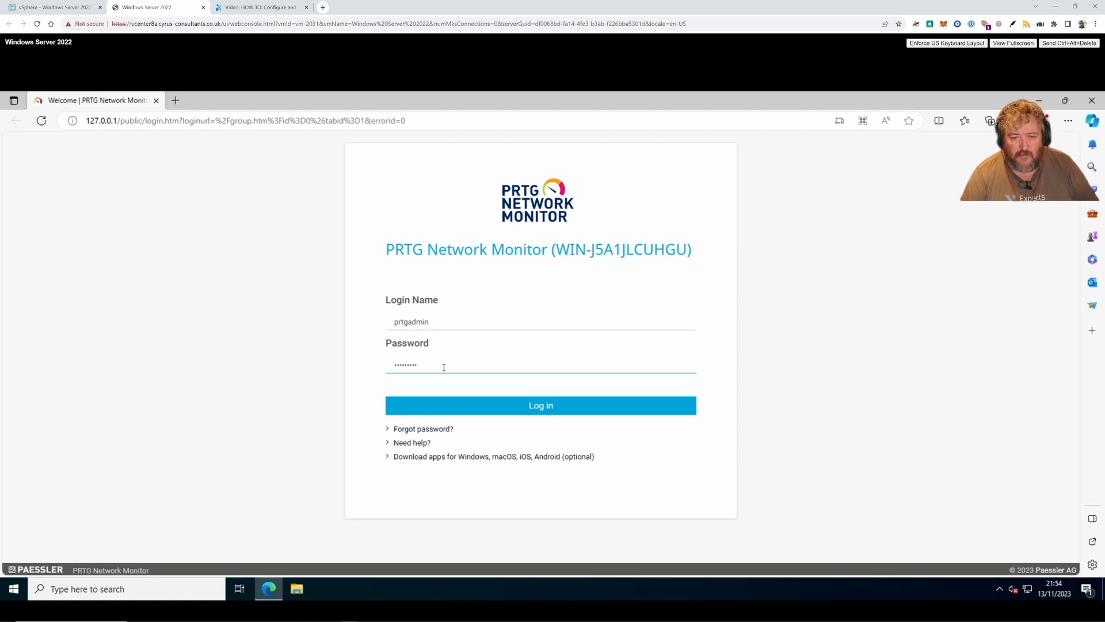
pyautogui.click(541, 406)
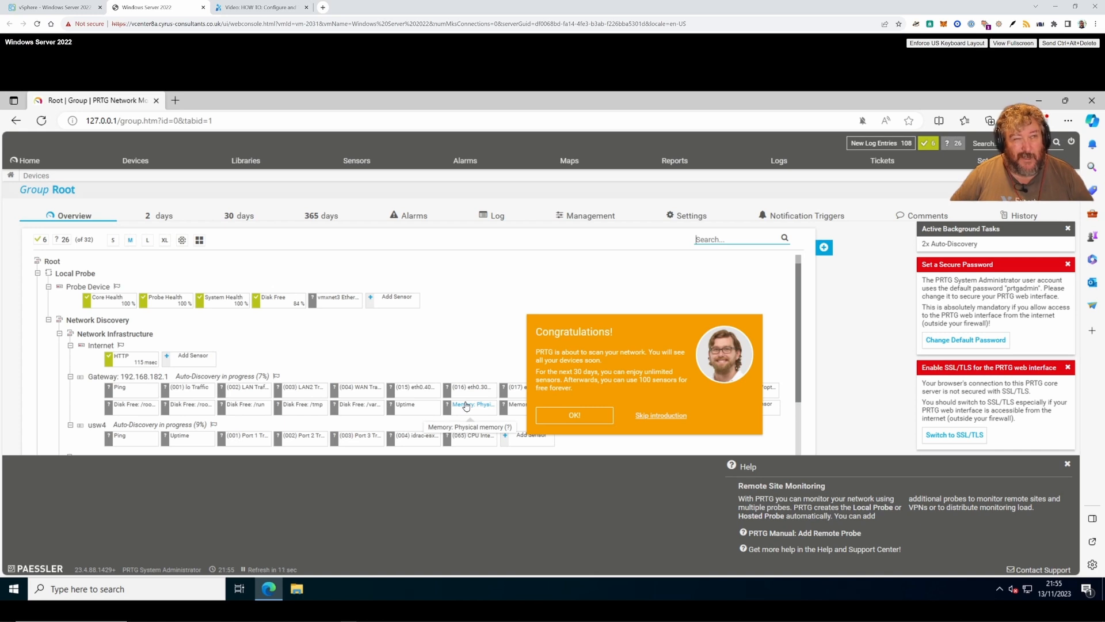
# - Dismiss the Congratulations message and advance past the I'm Greg tour box
pyautogui.moveTo(466, 405)
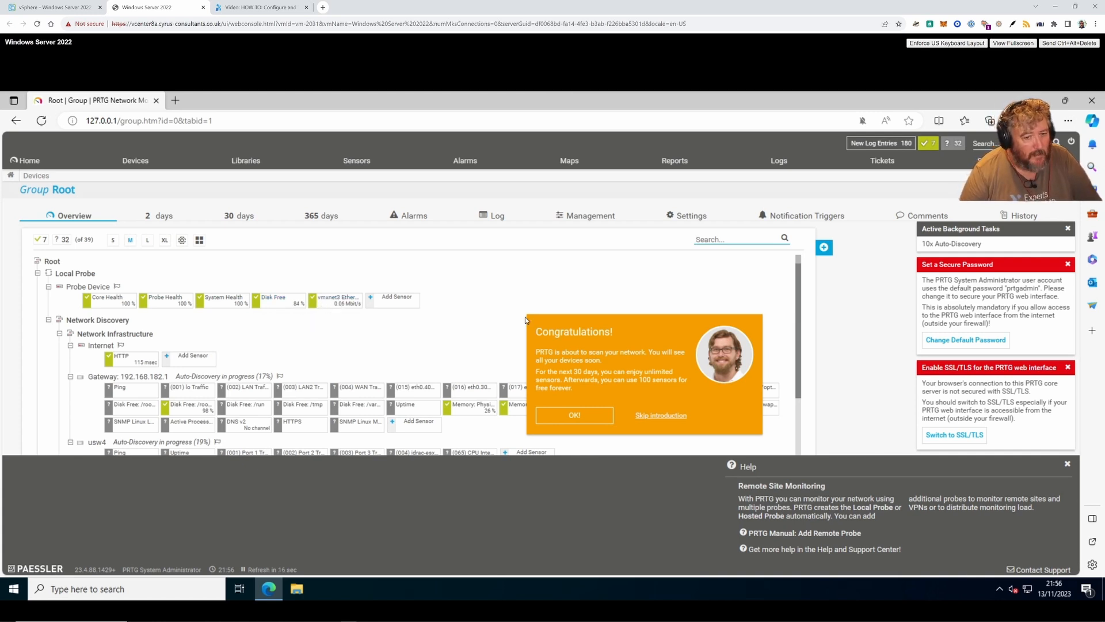
pyautogui.moveTo(591, 333); pyautogui.dragTo(476, 324)
pyautogui.click(574, 415)
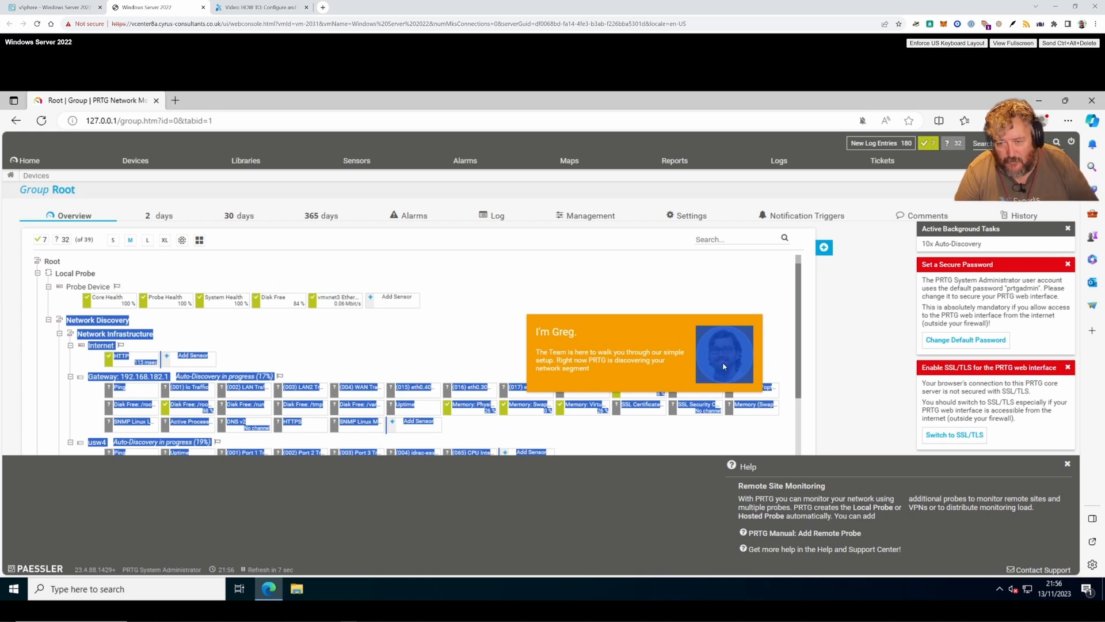
pyautogui.click(642, 375)
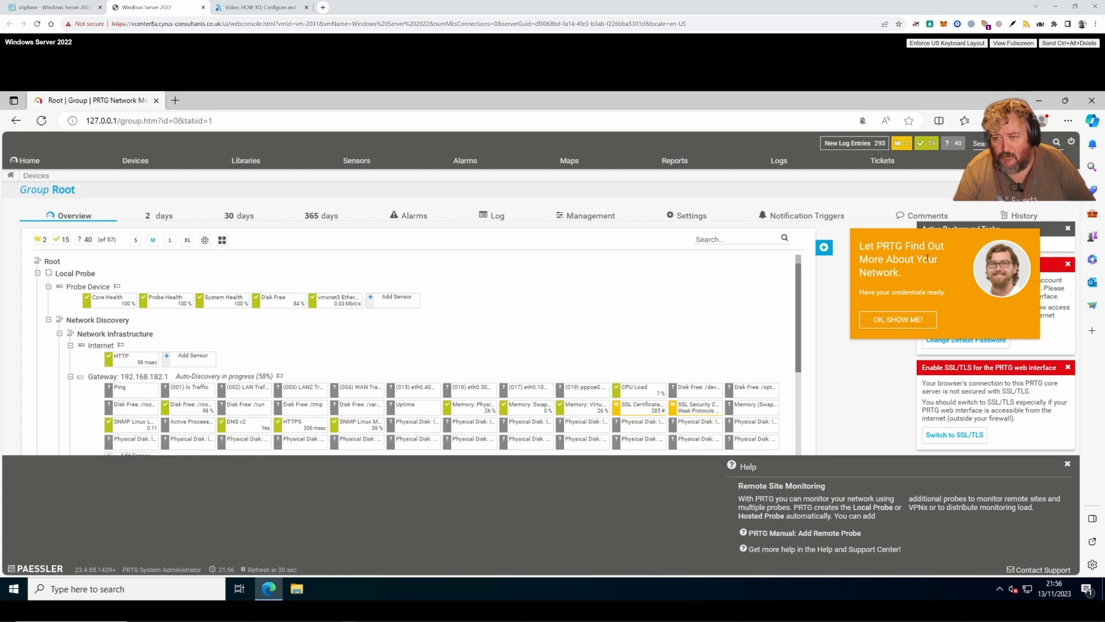
# - Scroll the Root device tree to review new sensors on the Gateway, usw4 and DNS devices
pyautogui.scroll(-1, 312, 325)
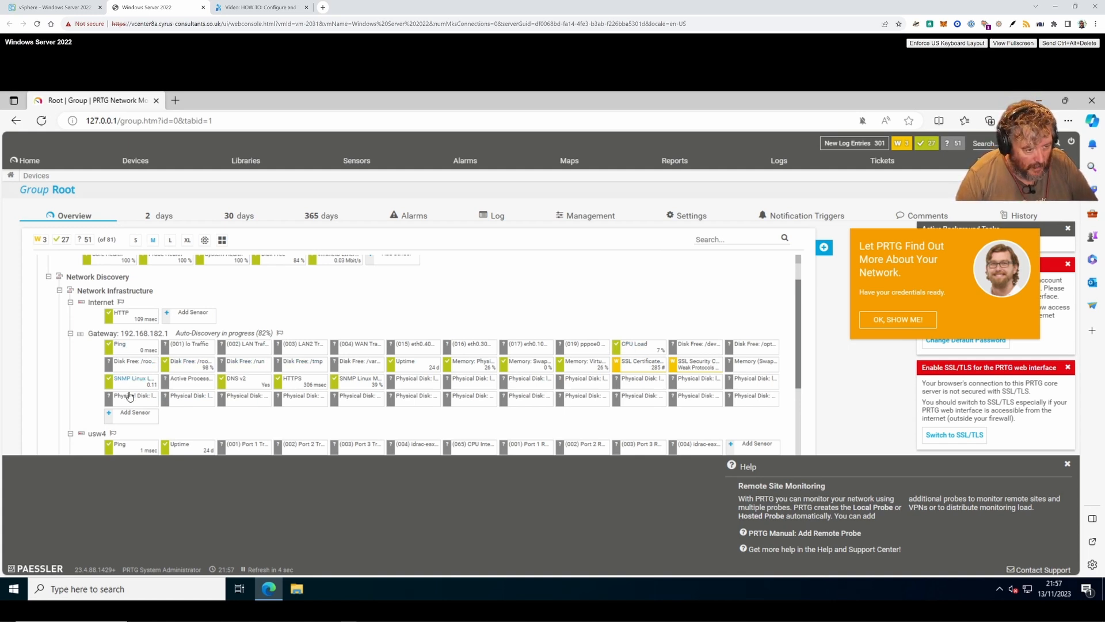
pyautogui.scroll(-2, 698, 406)
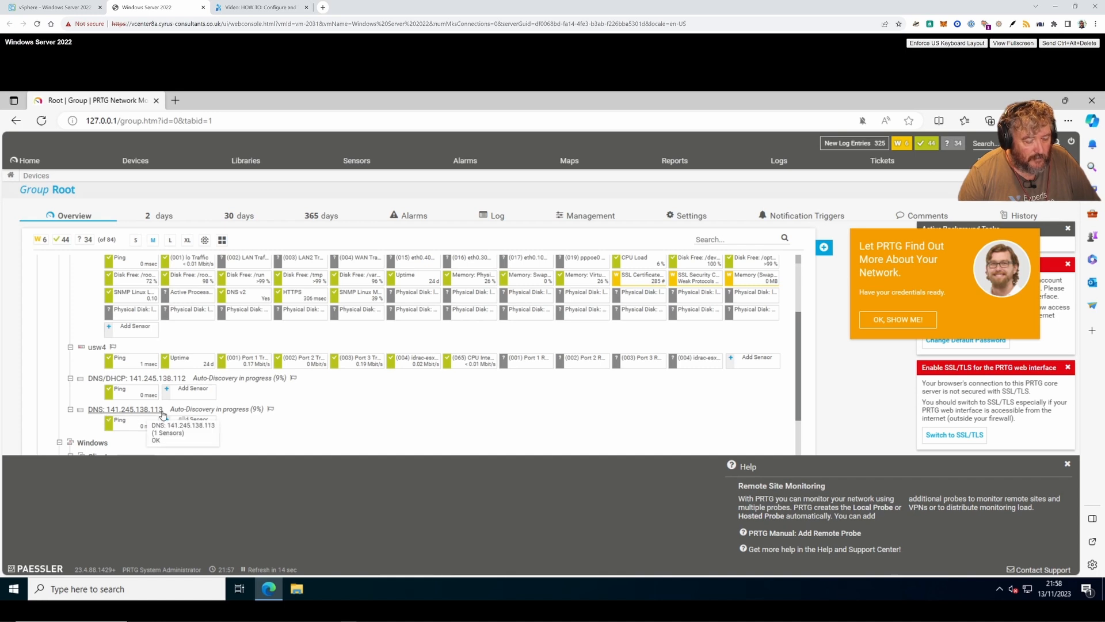
pyautogui.scroll(-2, 308, 409)
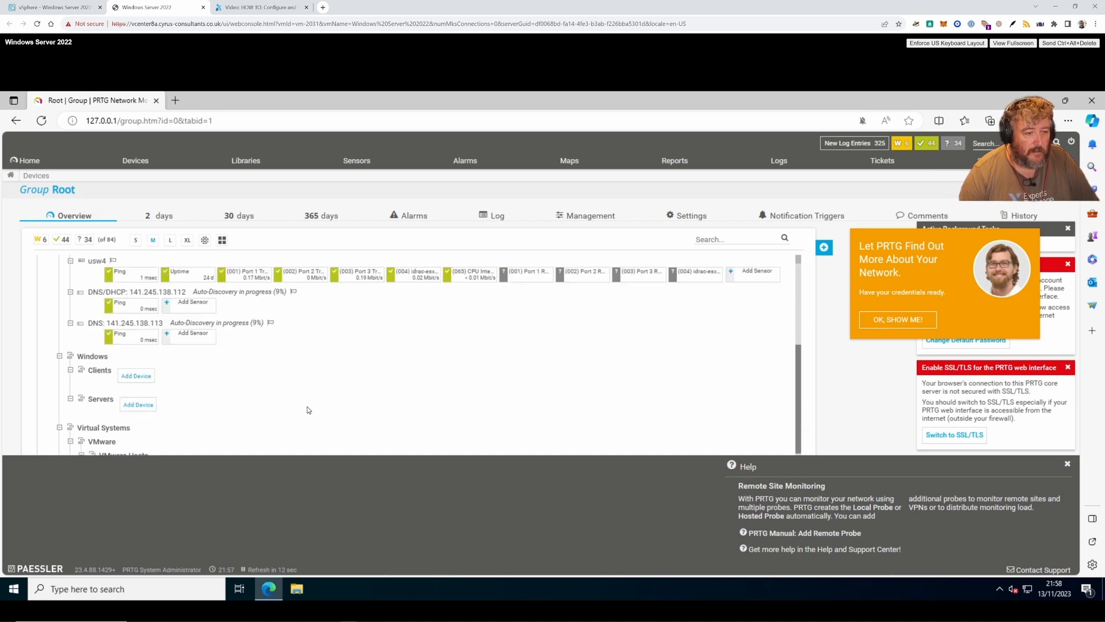
pyautogui.scroll(-1, 308, 410)
pyautogui.scroll(-2, 308, 409)
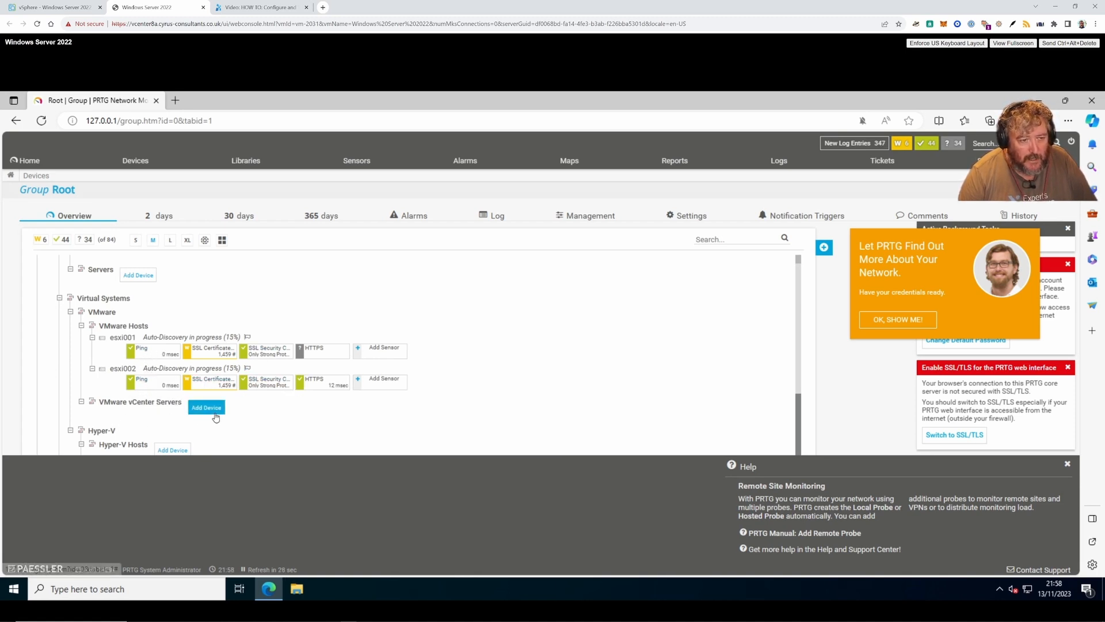
pyautogui.scroll(-1, 219, 414)
pyautogui.scroll(-1, 218, 414)
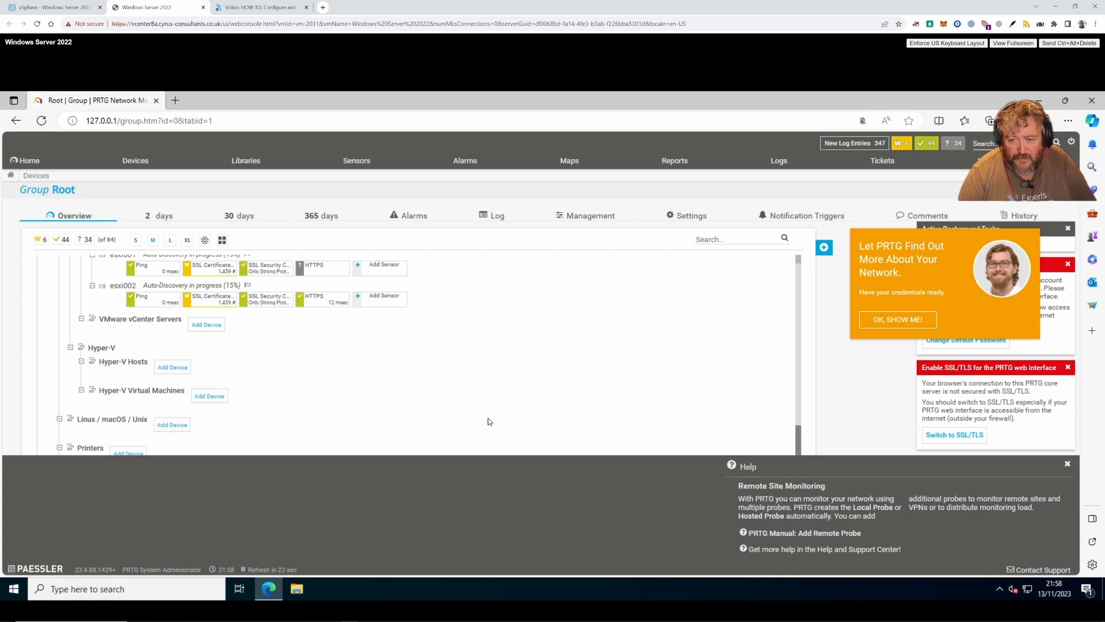
pyautogui.scroll(3, 488, 421)
pyautogui.scroll(5, 489, 422)
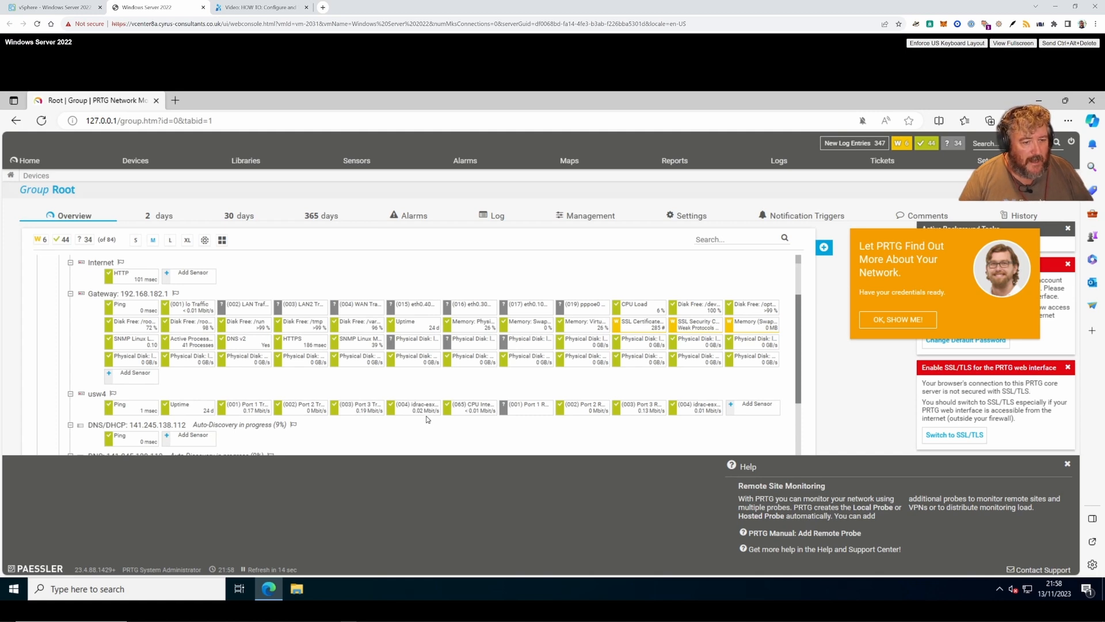
pyautogui.scroll(-1, 429, 422)
pyautogui.scroll(-4, 427, 419)
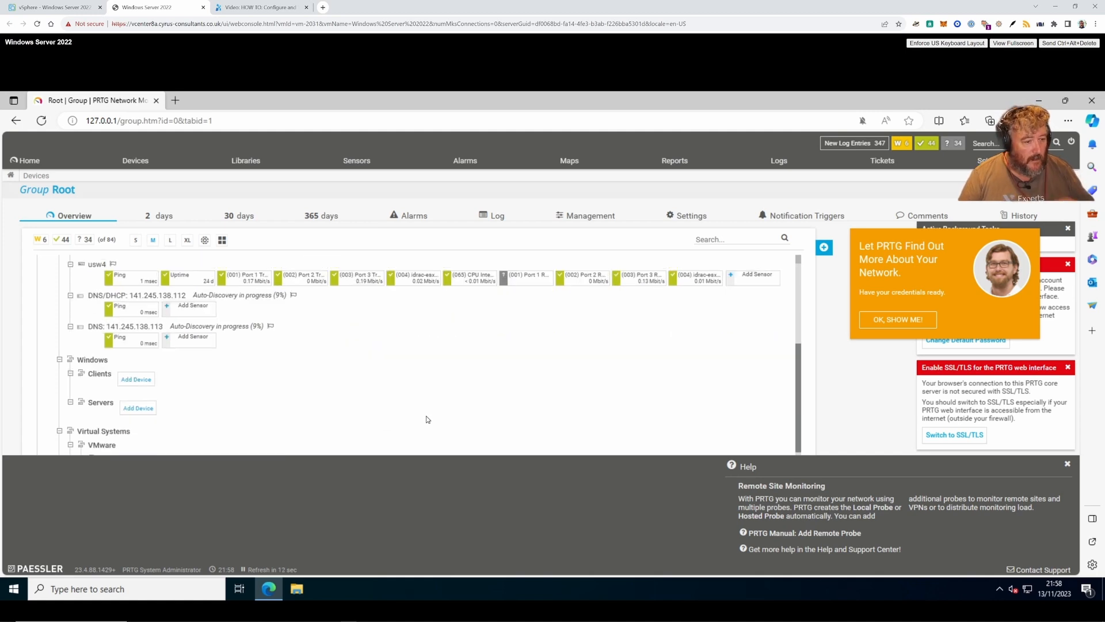
pyautogui.scroll(-1, 427, 419)
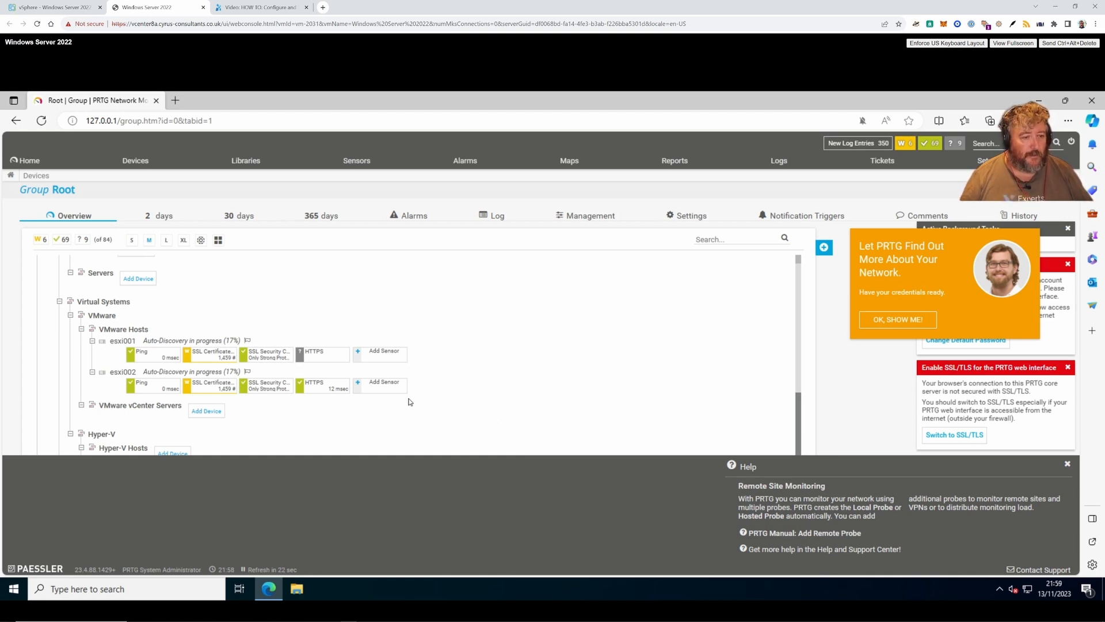
pyautogui.scroll(-3, 422, 394)
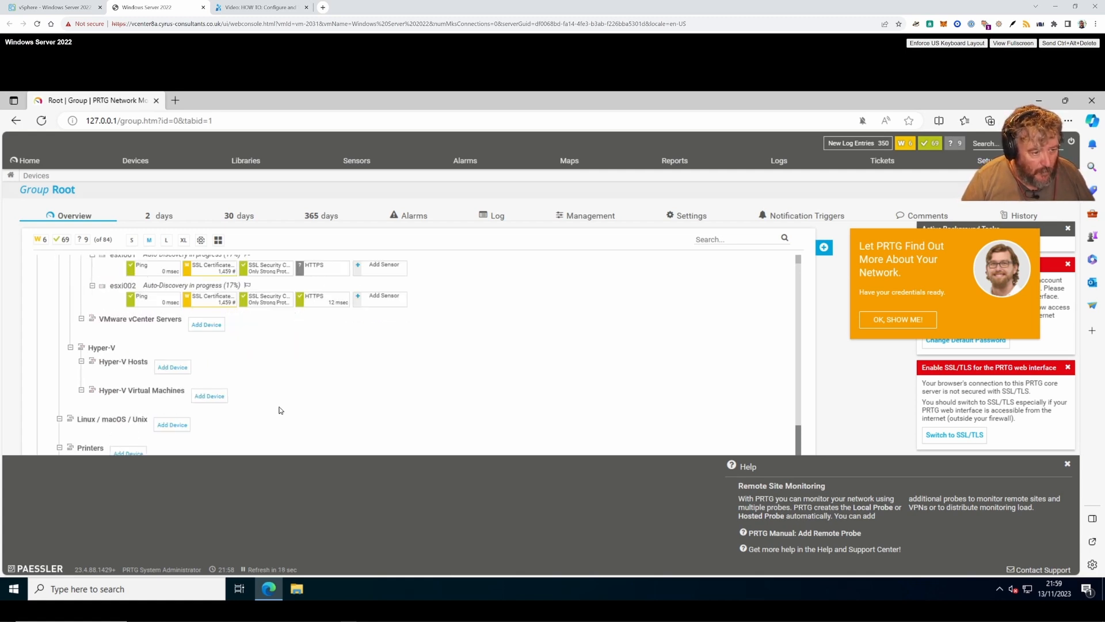
pyautogui.scroll(2, 279, 411)
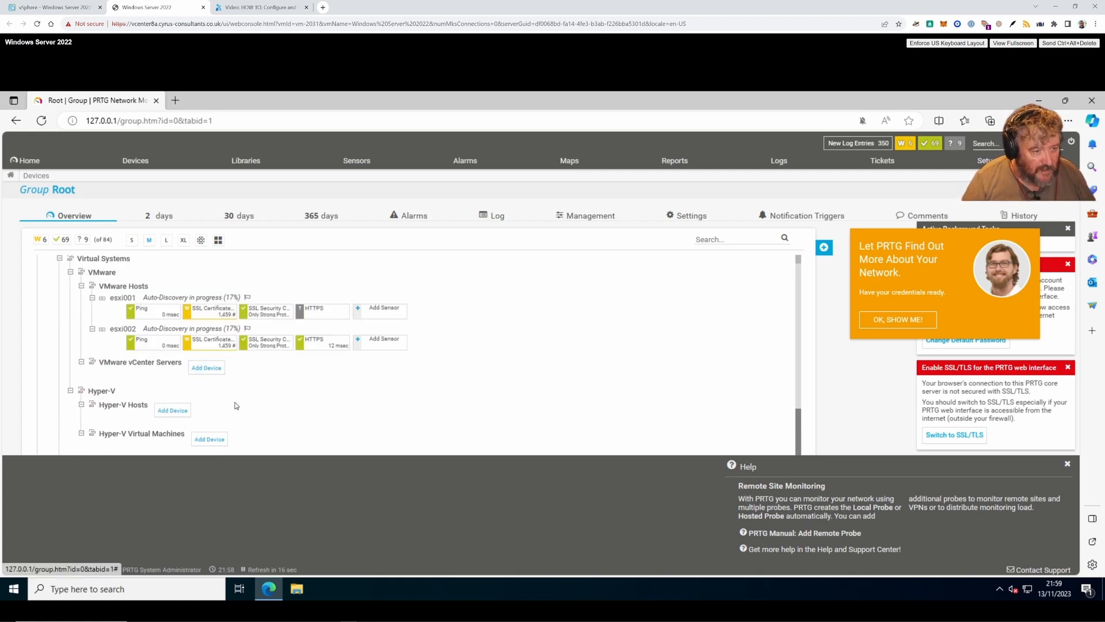
pyautogui.scroll(1, 235, 406)
pyautogui.scroll(2, 224, 404)
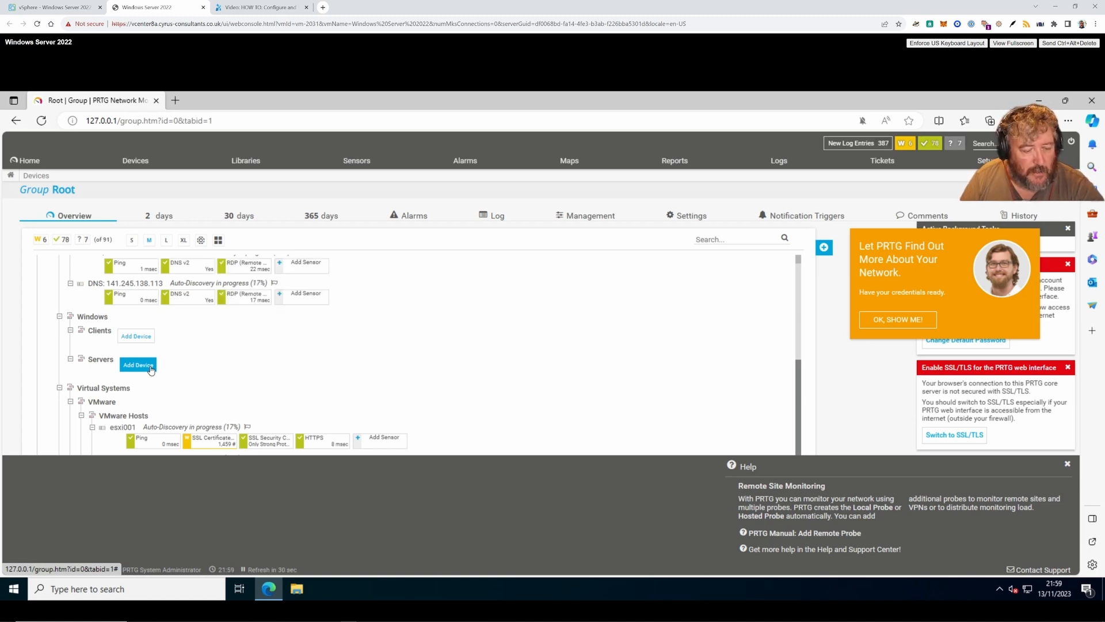
pyautogui.hotkey('ctrl', 'l')
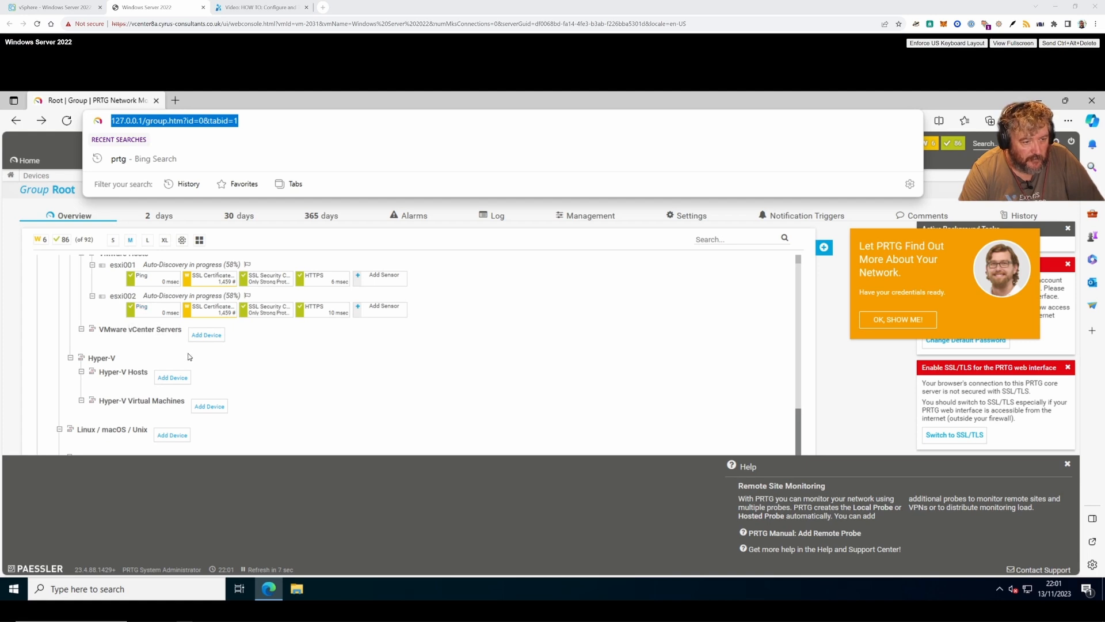
pyautogui.scroll(1, 215, 372)
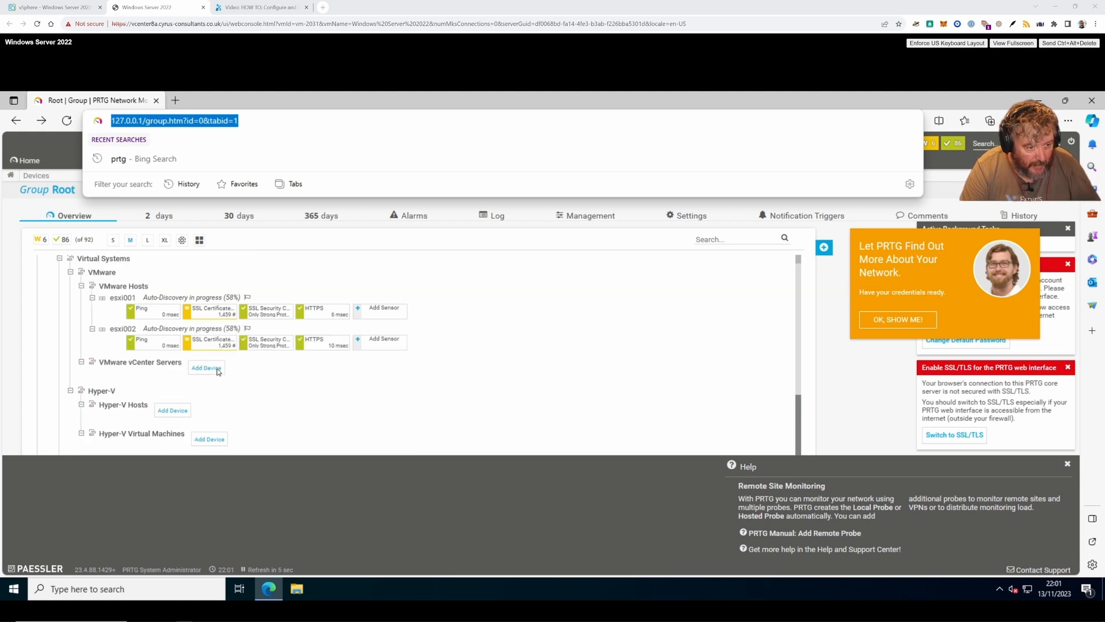
pyautogui.scroll(1, 213, 383)
pyautogui.scroll(1, 213, 383)
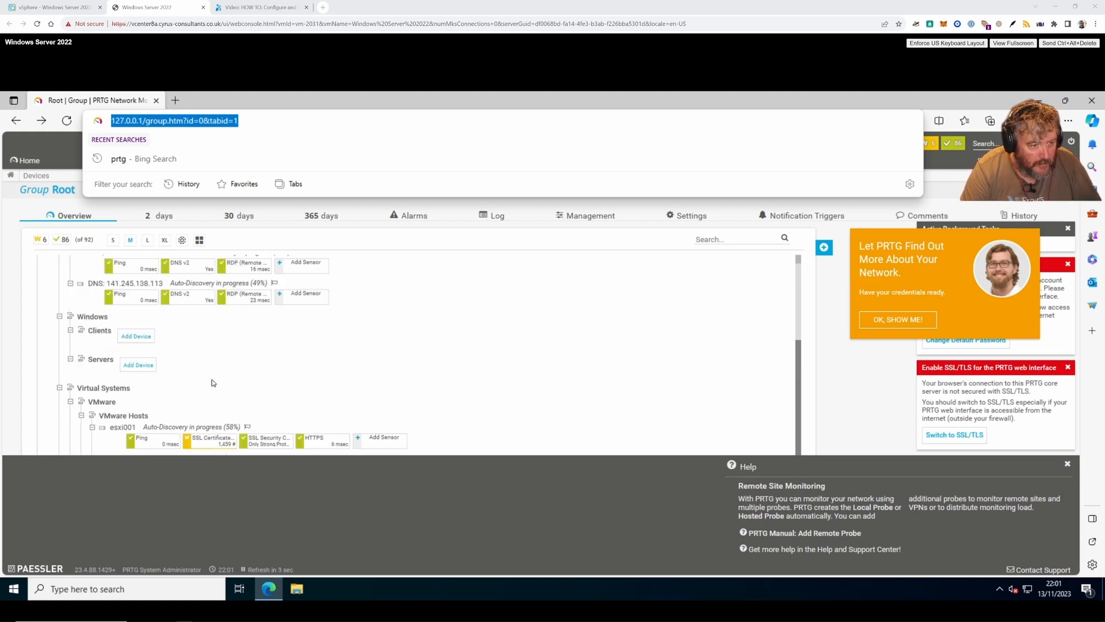
# - Add a device to Servers named ee-lab-dc1.ee-lab.com with IPv4 address 192.168.182.105
pyautogui.click(139, 367)
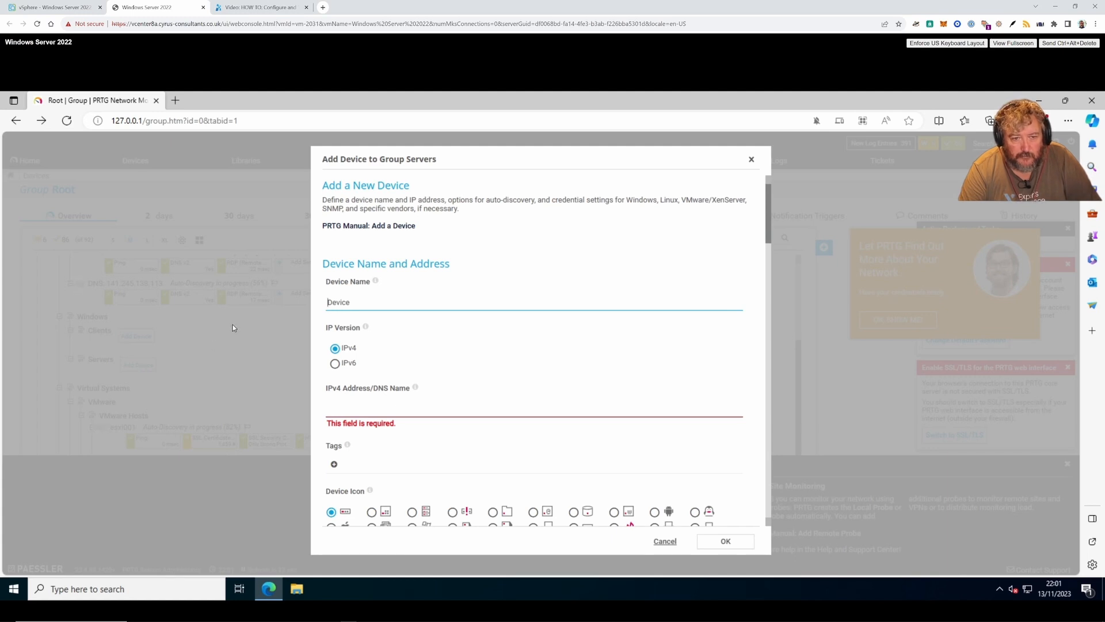
pyautogui.write('ee')
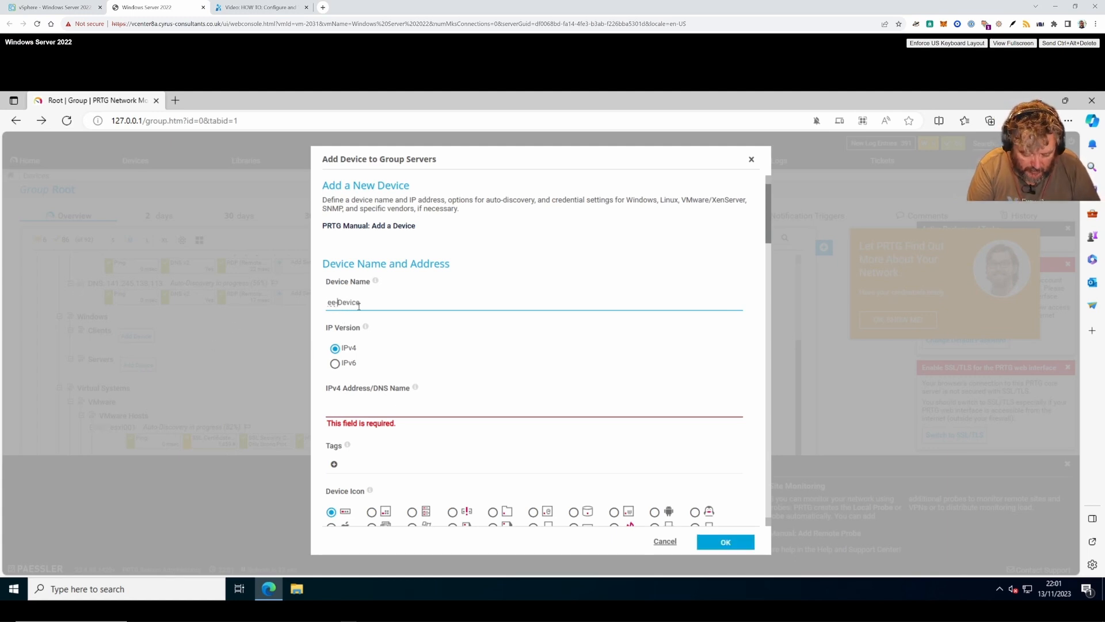
pyautogui.write('-lab-dc')
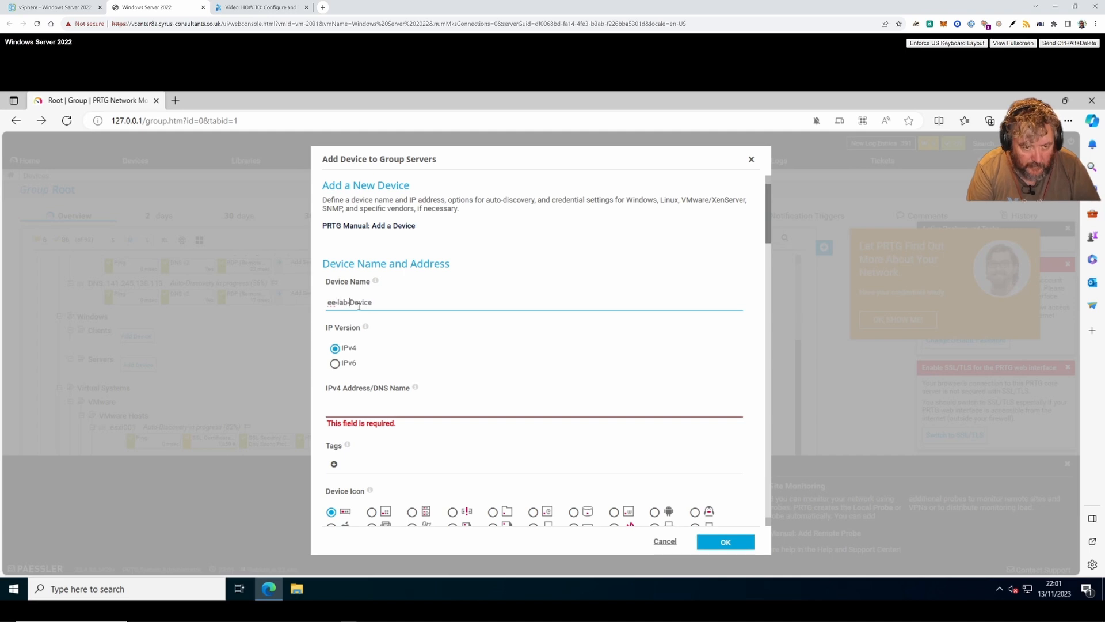
pyautogui.write('1')
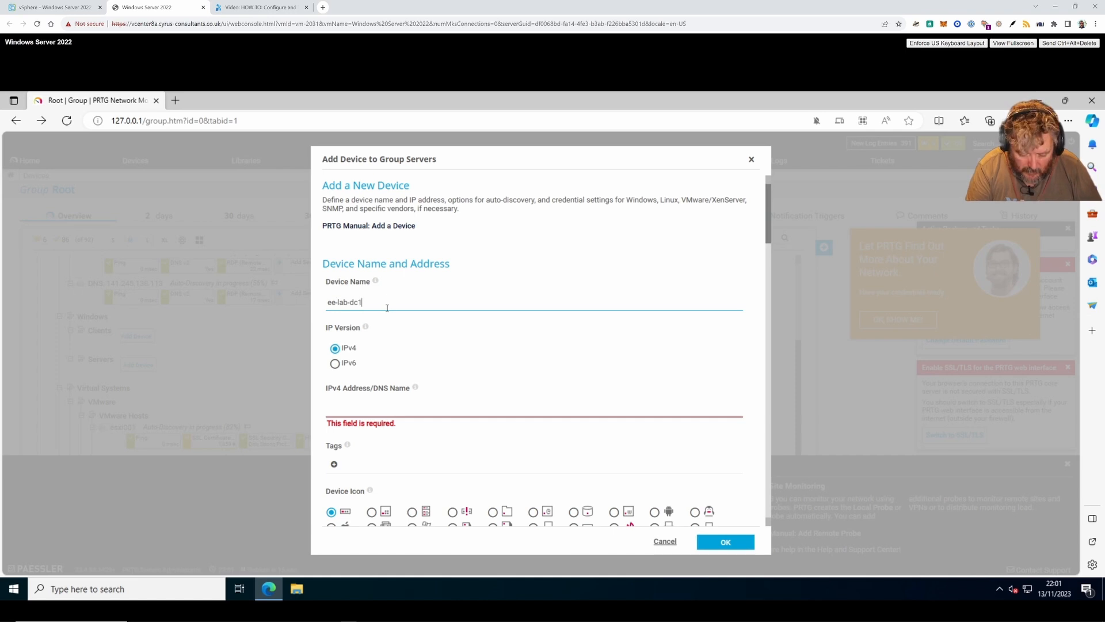
pyautogui.write('.ee-lab.com')
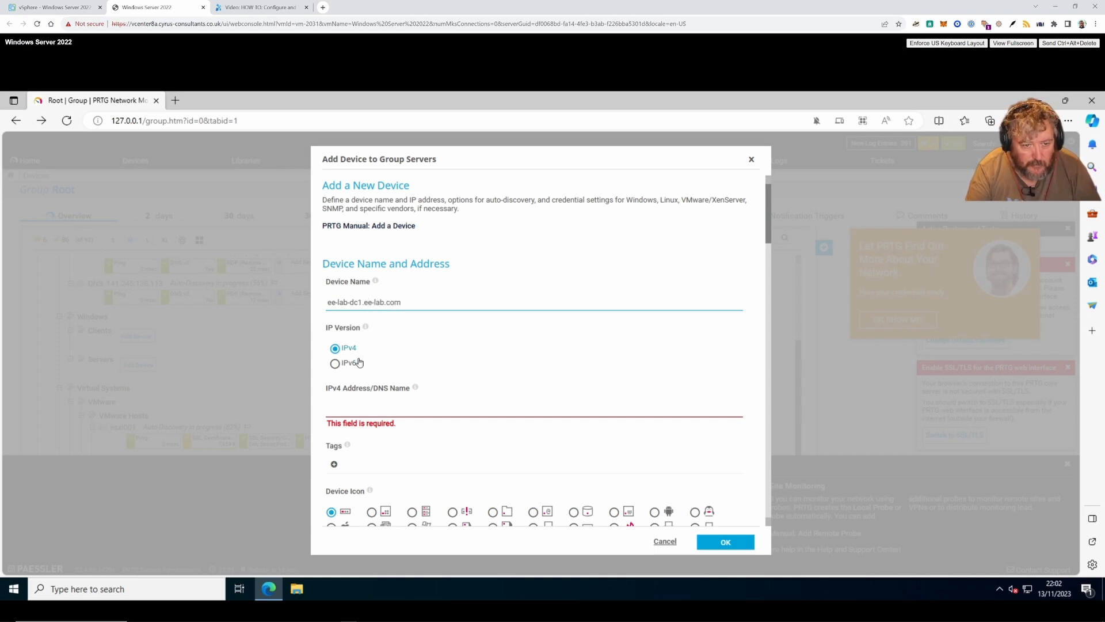
pyautogui.click(361, 407)
pyautogui.write('192.1')
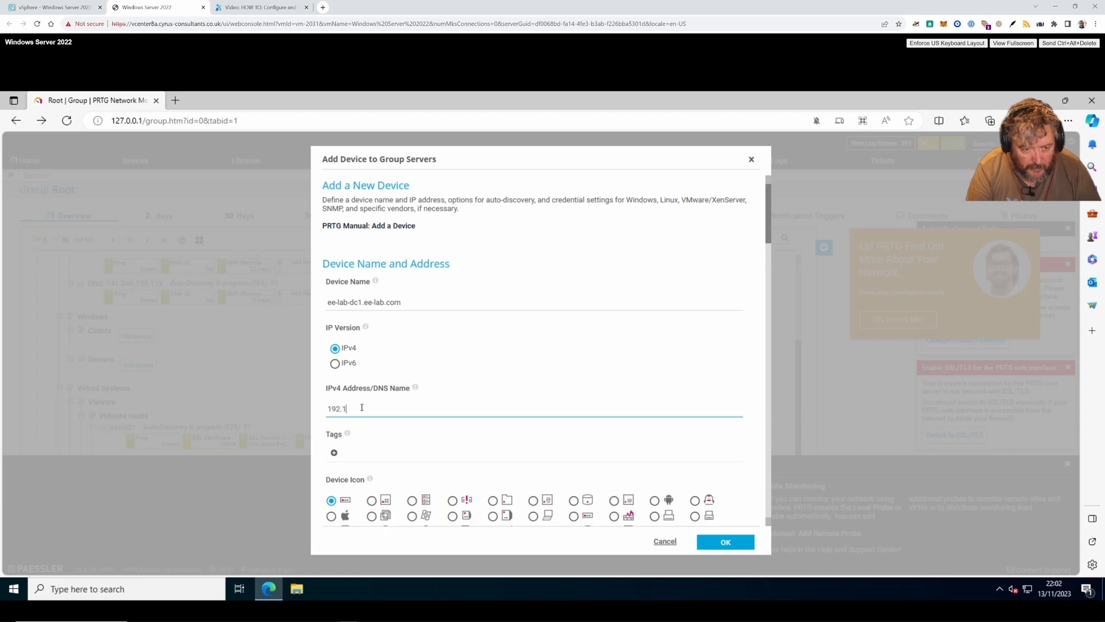
pyautogui.write('68.1')
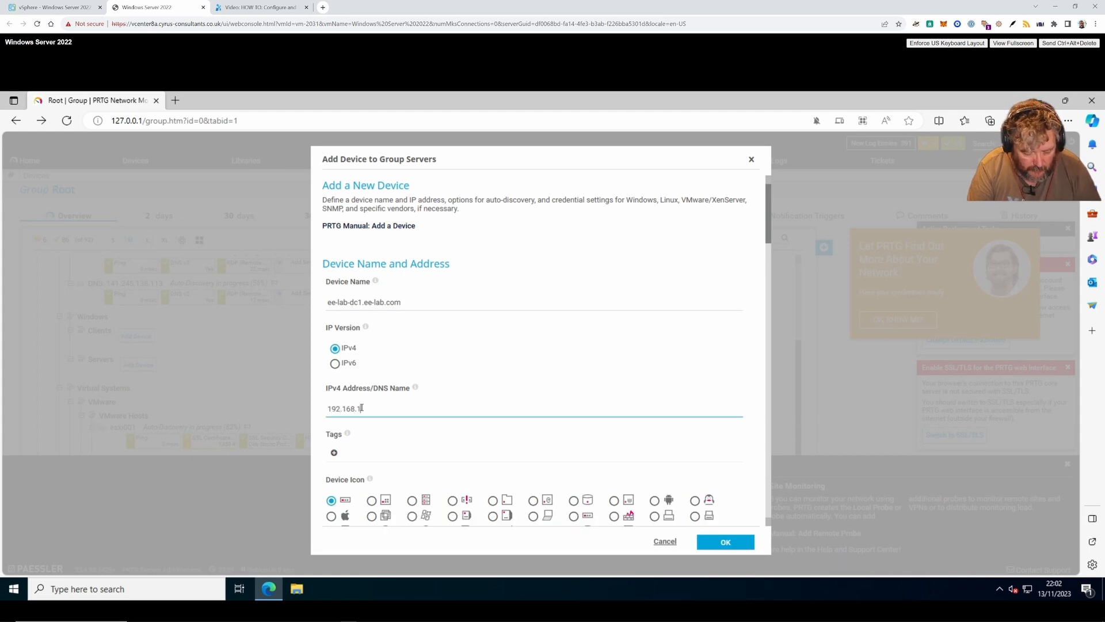
pyautogui.write('82.105')
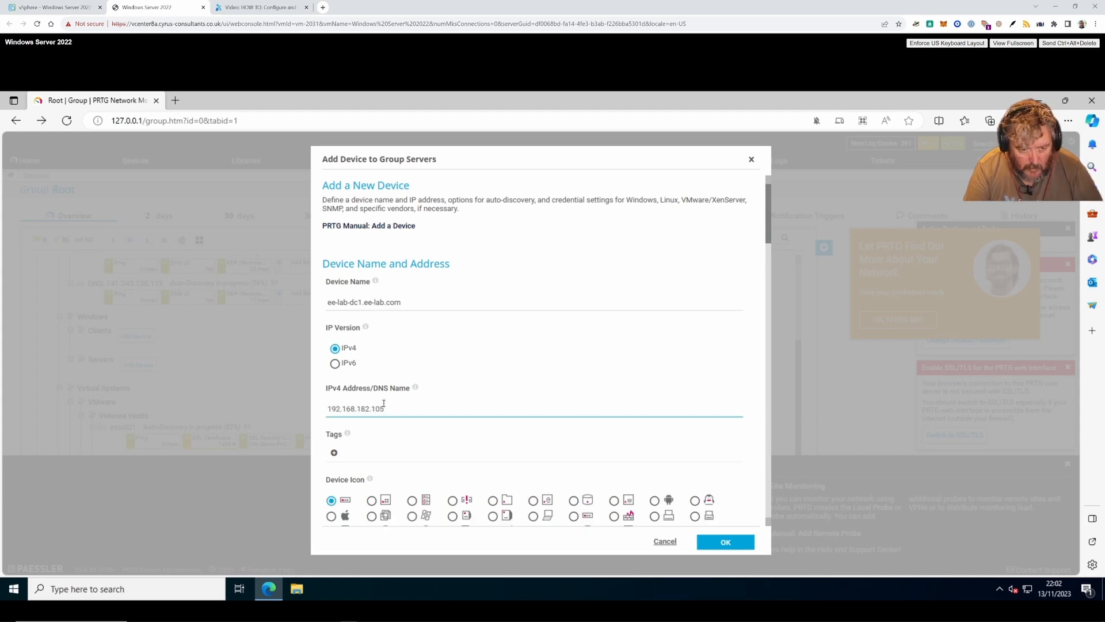
# - Choose the VMware icon for the new device
pyautogui.scroll(-2, 383, 403)
pyautogui.scroll(-2, 411, 372)
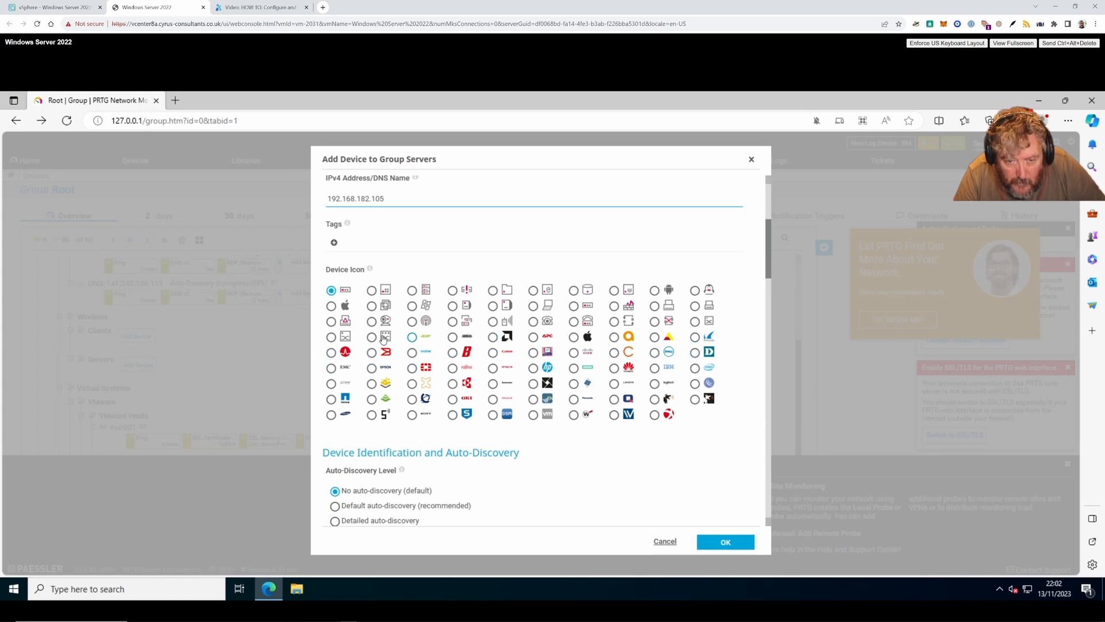
pyautogui.click(534, 414)
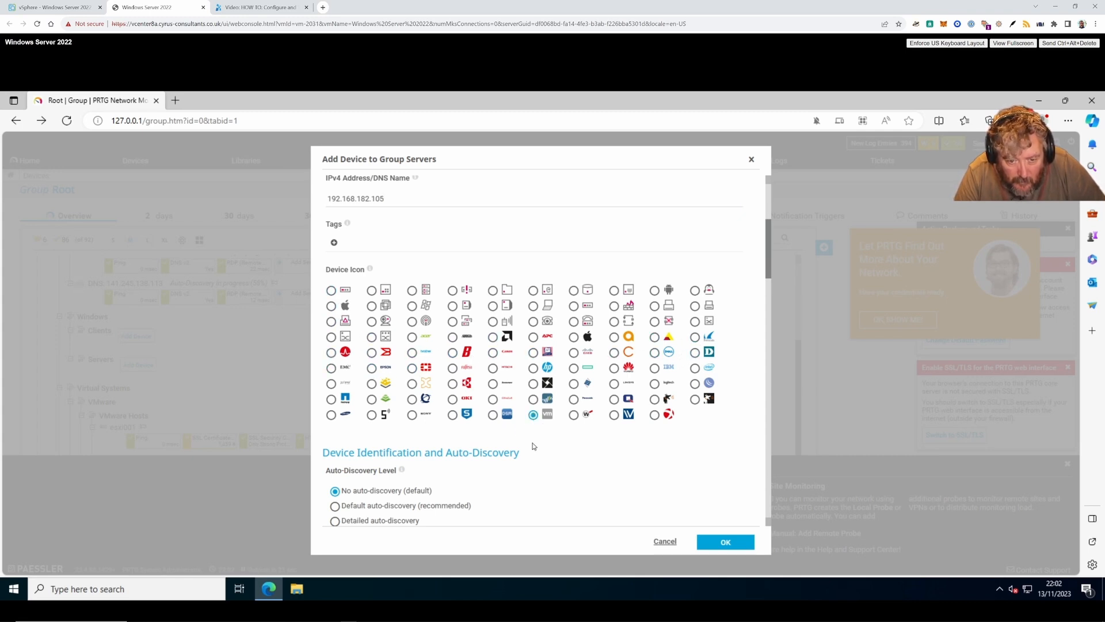
pyautogui.scroll(-4, 528, 465)
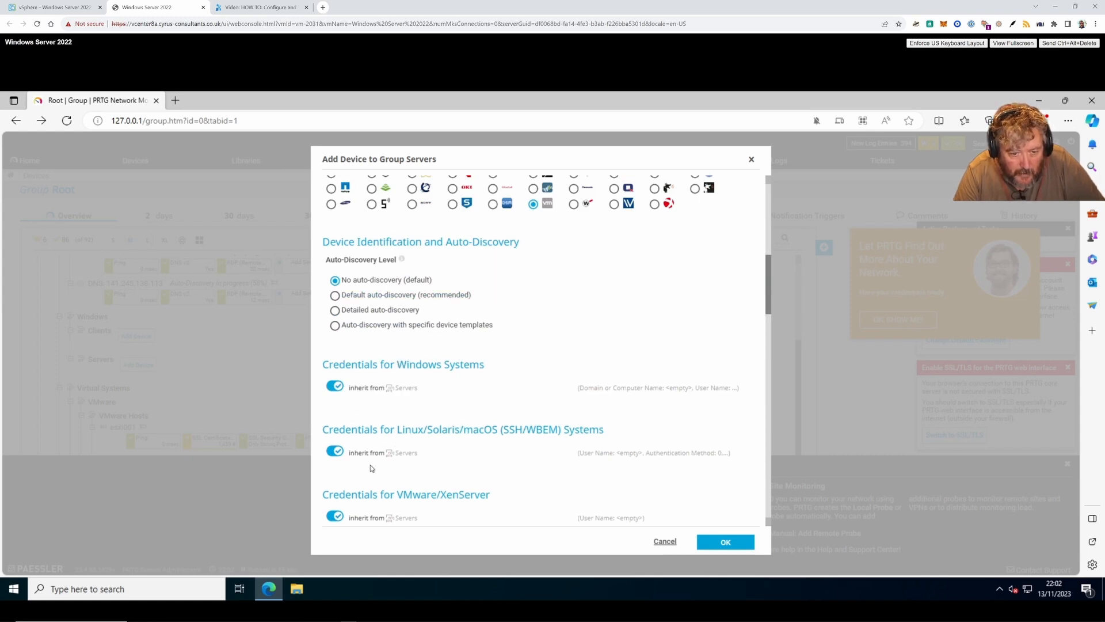
# - Disable SNMP inheritance, replace the 'public' community string with a custom one, and save the device
pyautogui.scroll(-2, 372, 468)
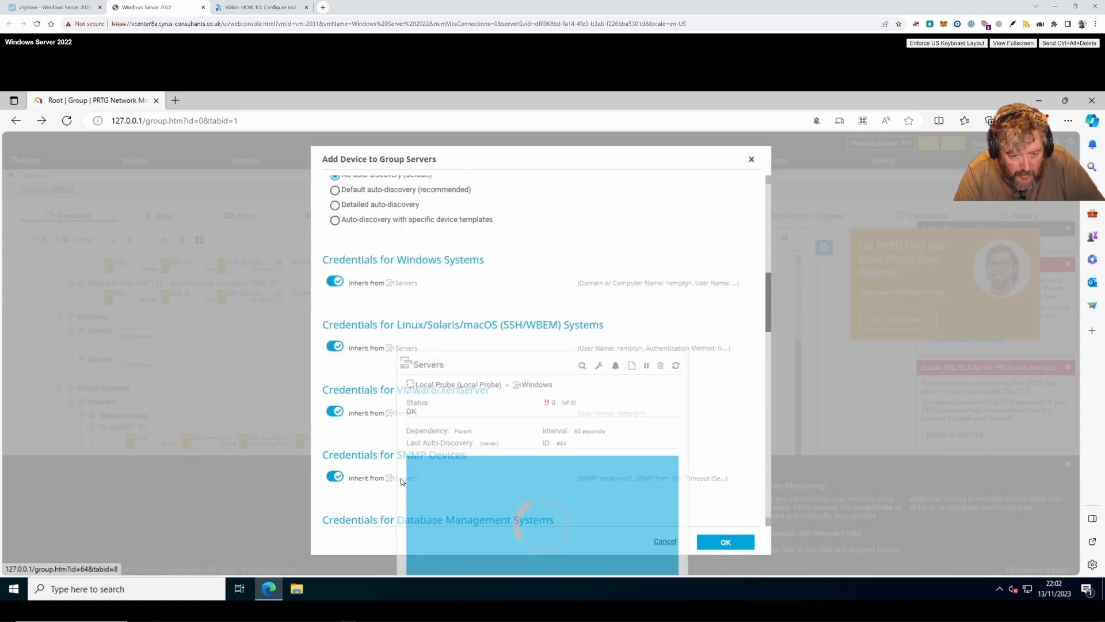
pyautogui.click(335, 478)
pyautogui.scroll(-2, 403, 482)
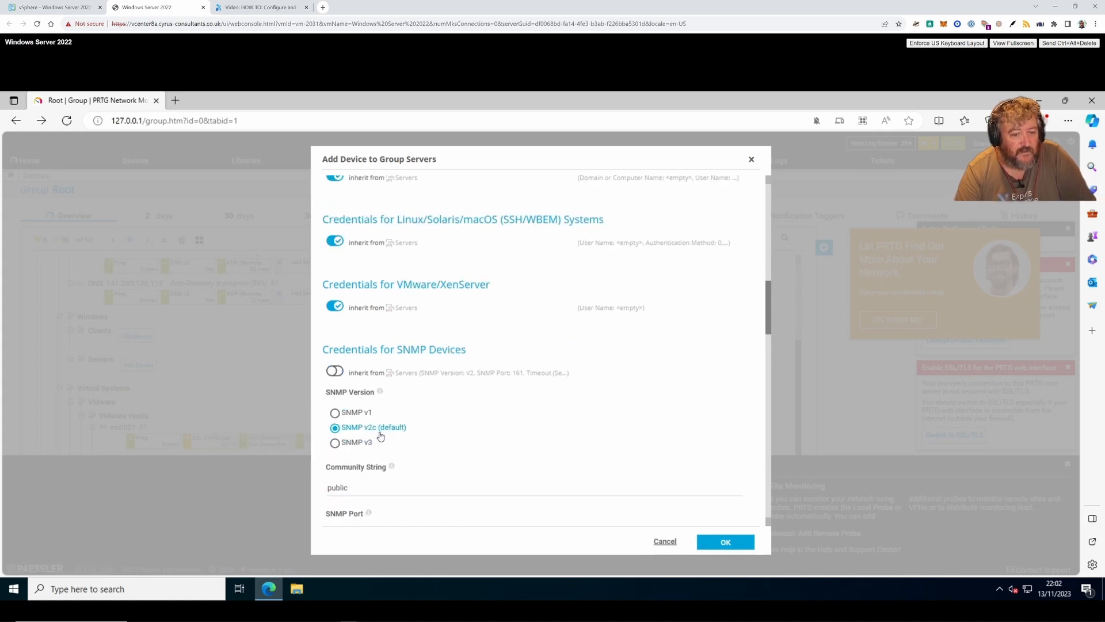
pyautogui.scroll(-1, 380, 436)
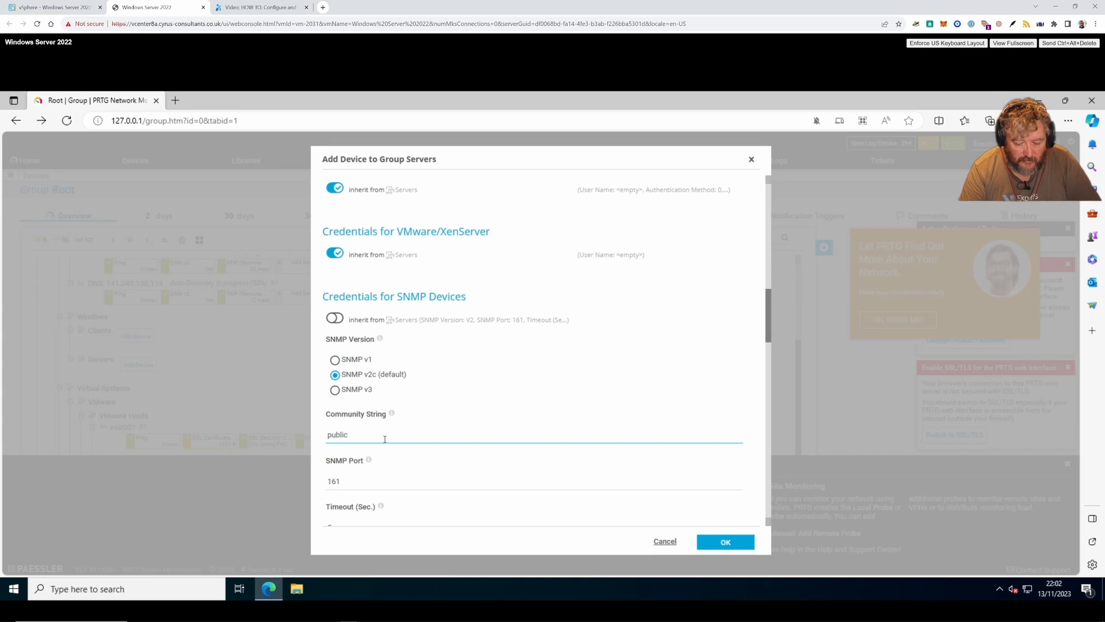
pyautogui.press('BackSpace')
pyautogui.press('BackSpace')
pyautogui.press('BackSpace')
pyautogui.press('BackSpace')
pyautogui.press('BackSpace')
pyautogui.press('BackSpace')
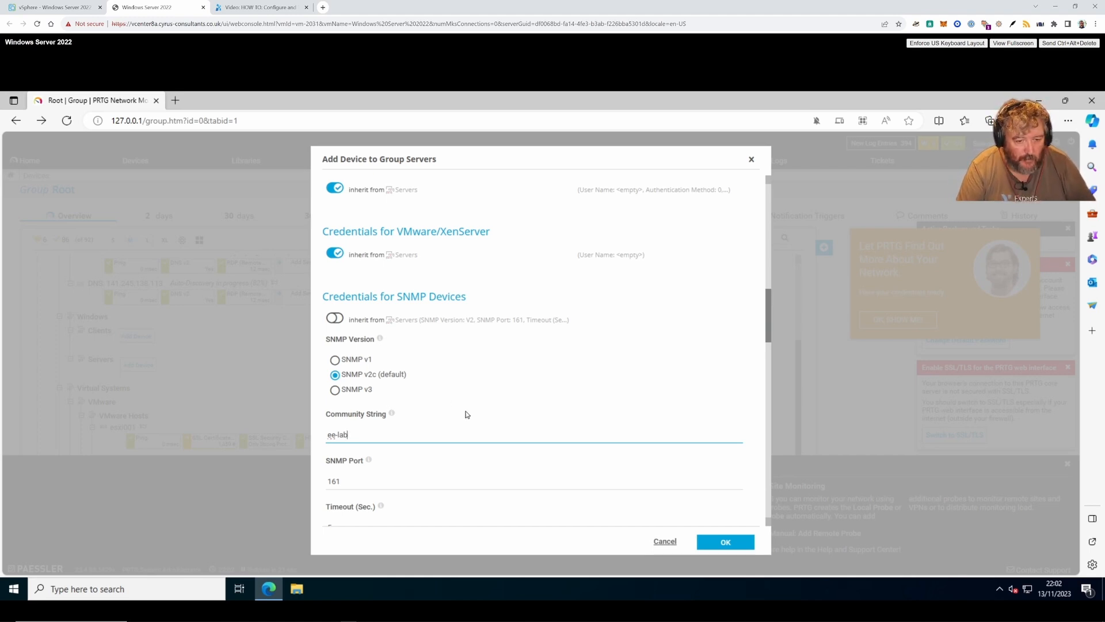
pyautogui.scroll(-2, 466, 414)
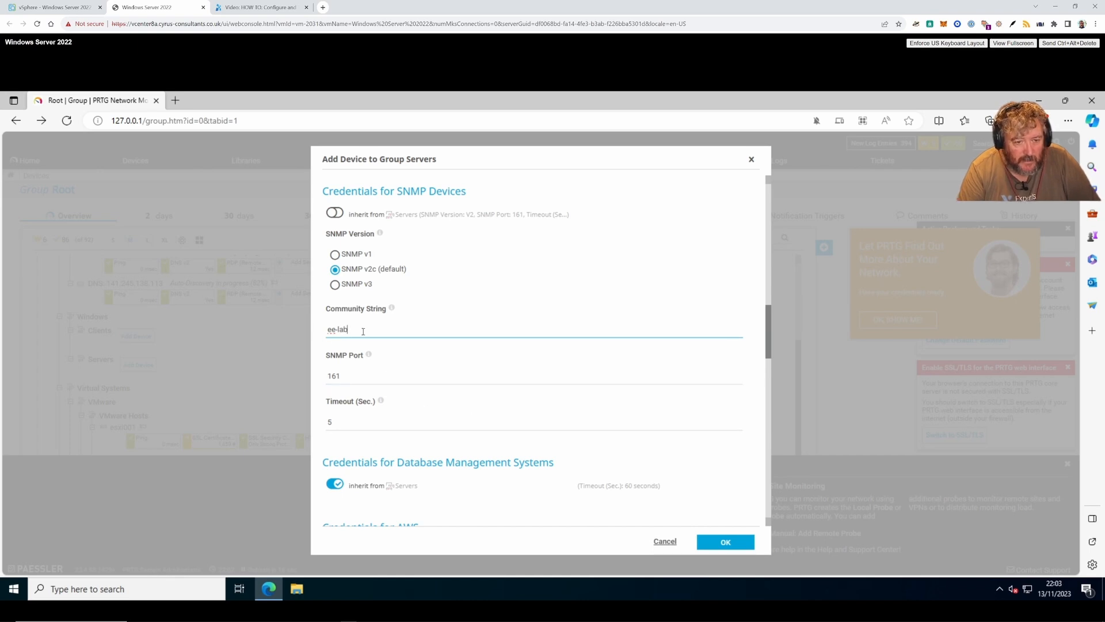
pyautogui.click(726, 542)
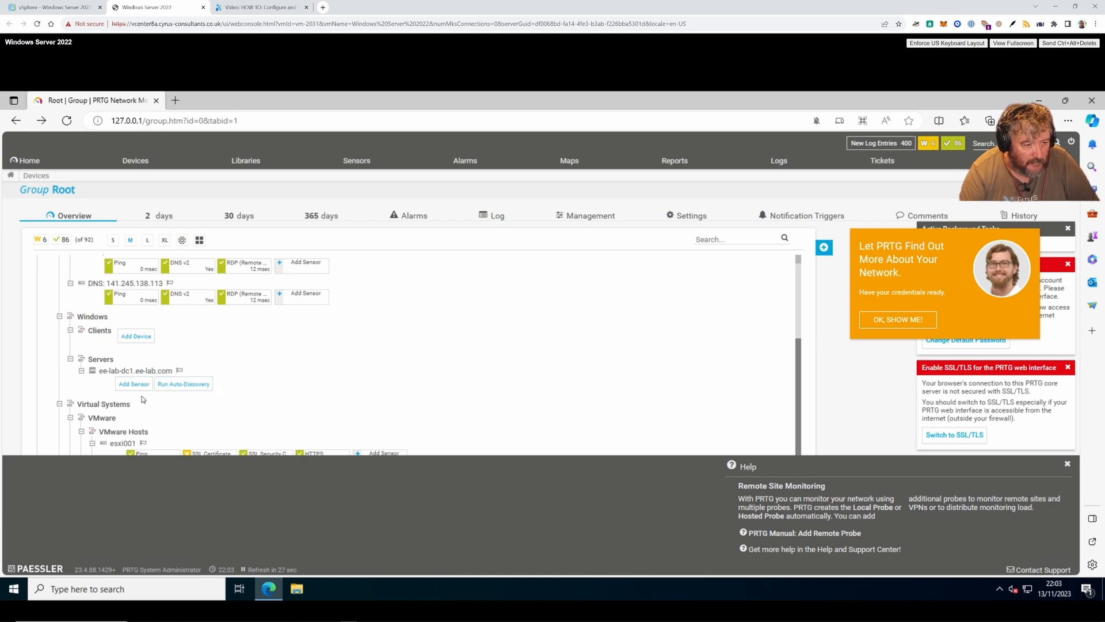
# - Start auto-discovery on ee-lab-dc1.ee-lab.com, then scroll back through the Root device tree
pyautogui.click(185, 390)
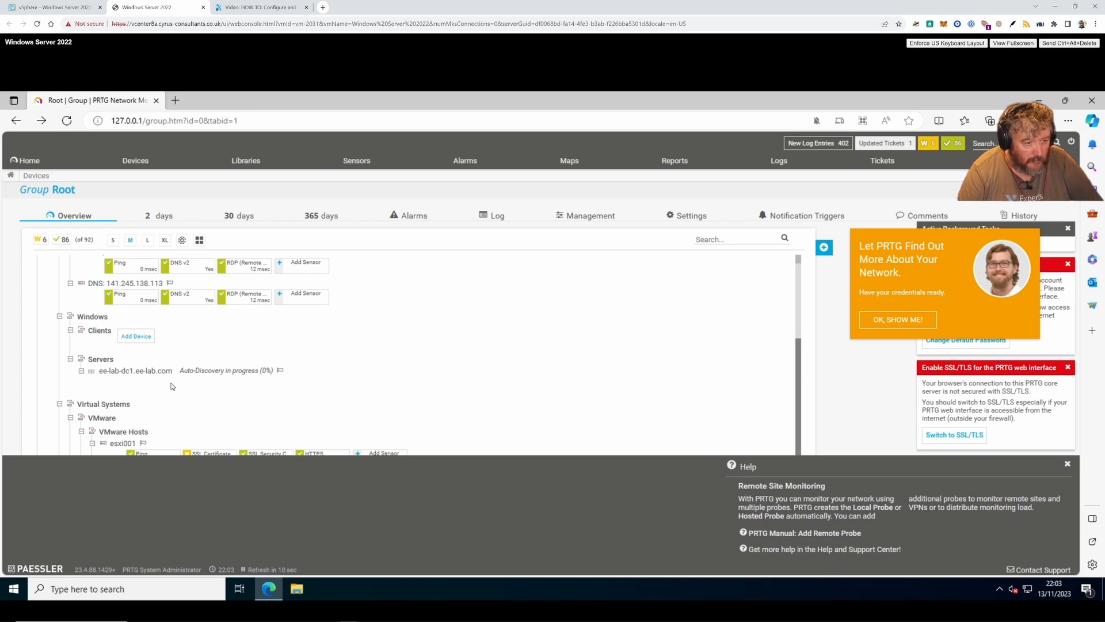
pyautogui.click(101, 359)
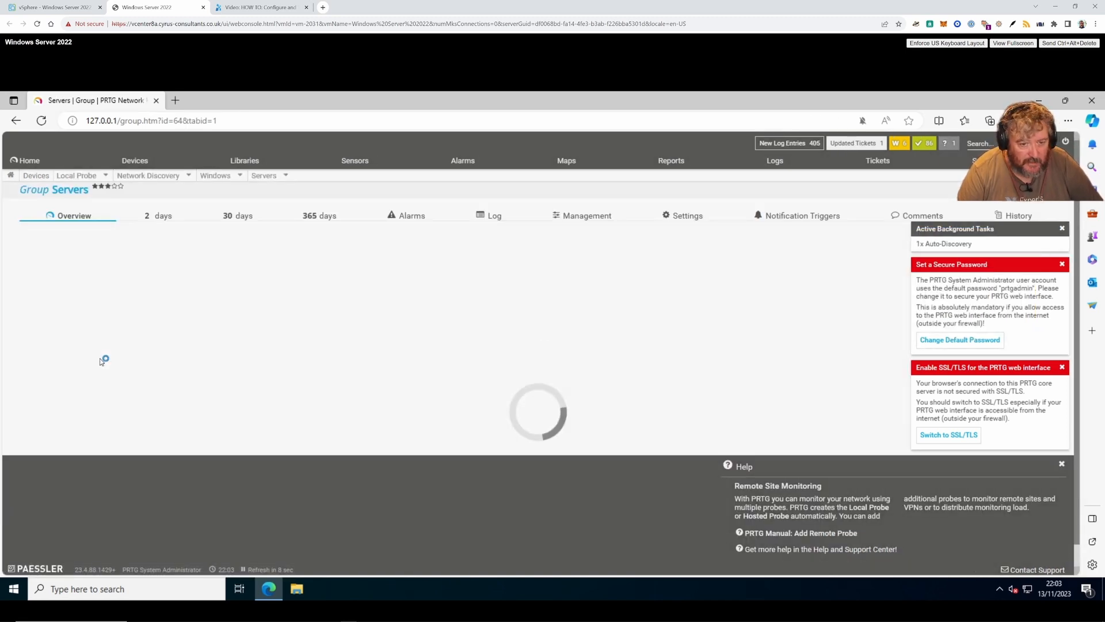
pyautogui.click(15, 121)
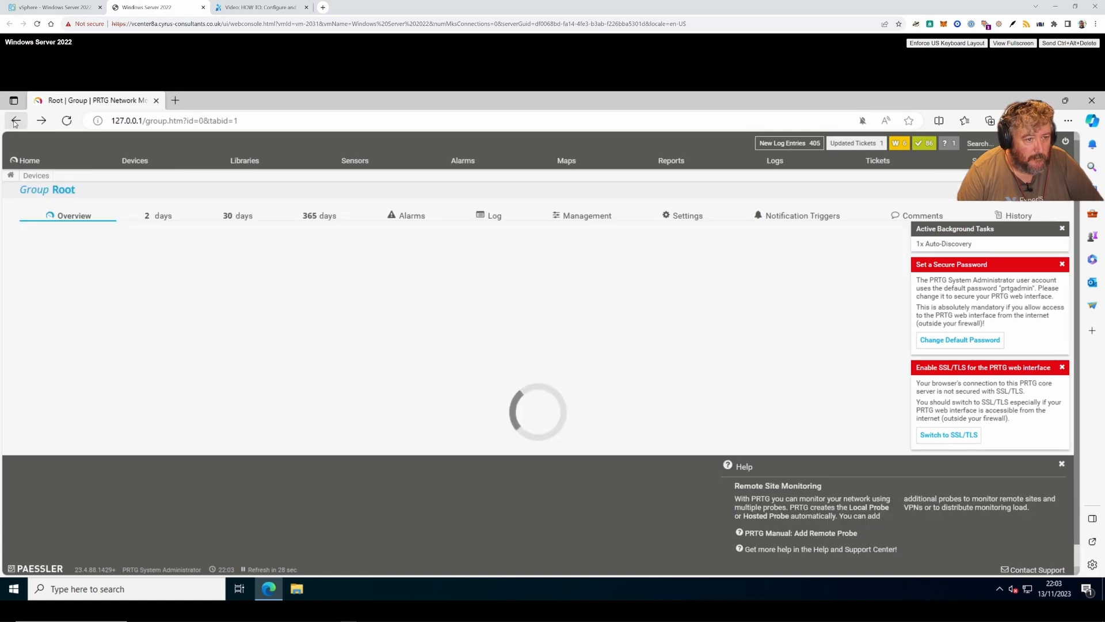
pyautogui.scroll(-3, 160, 384)
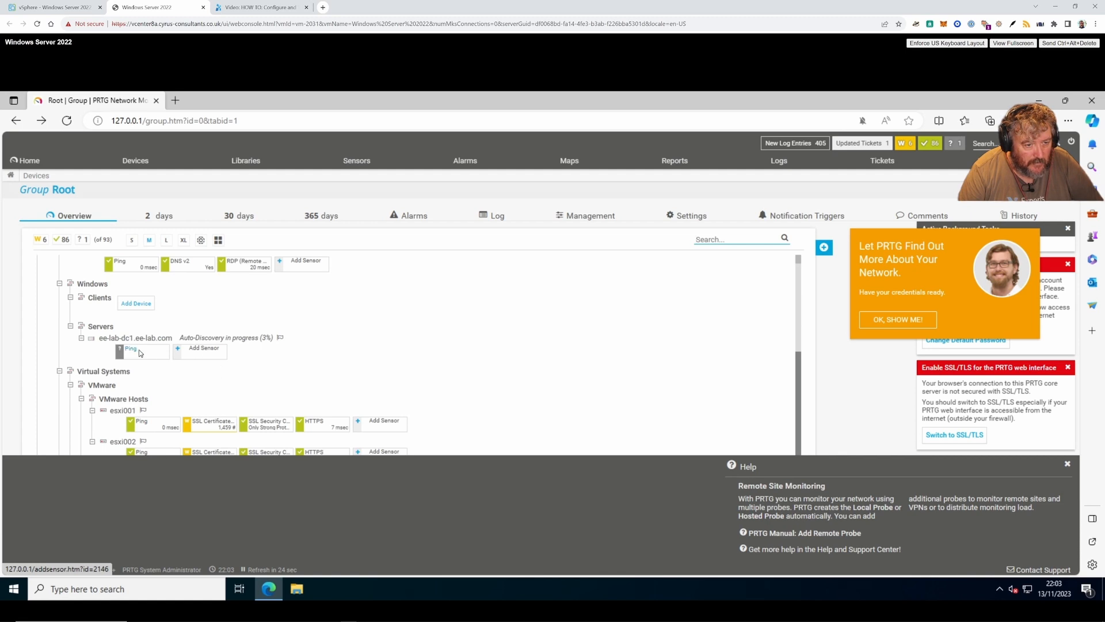
pyautogui.click(96, 326)
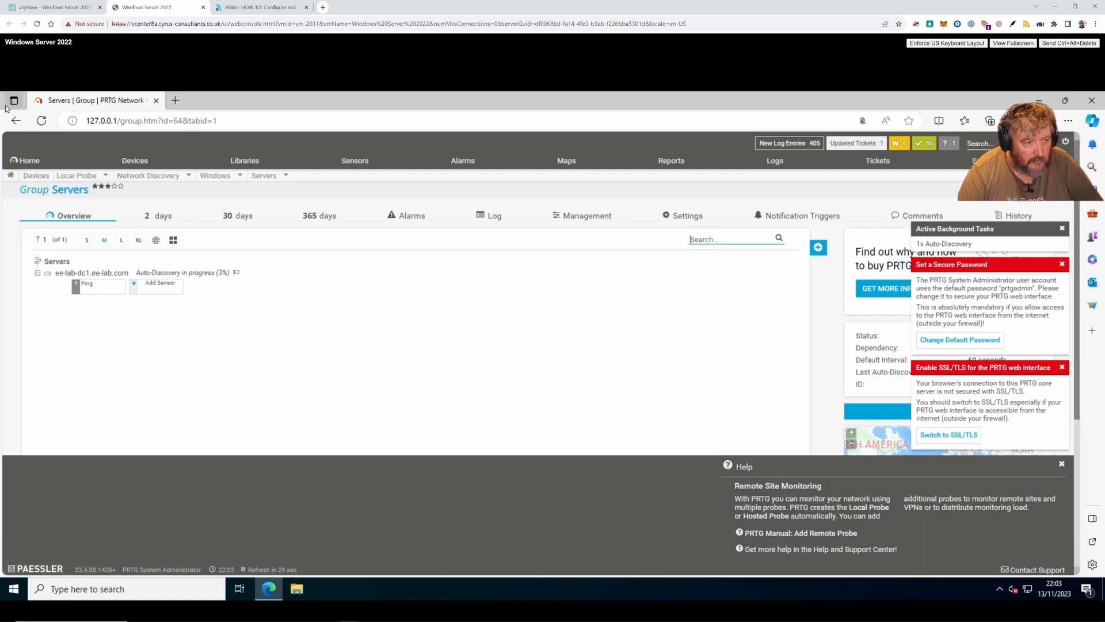
pyautogui.hotkey('alt', 'Left')
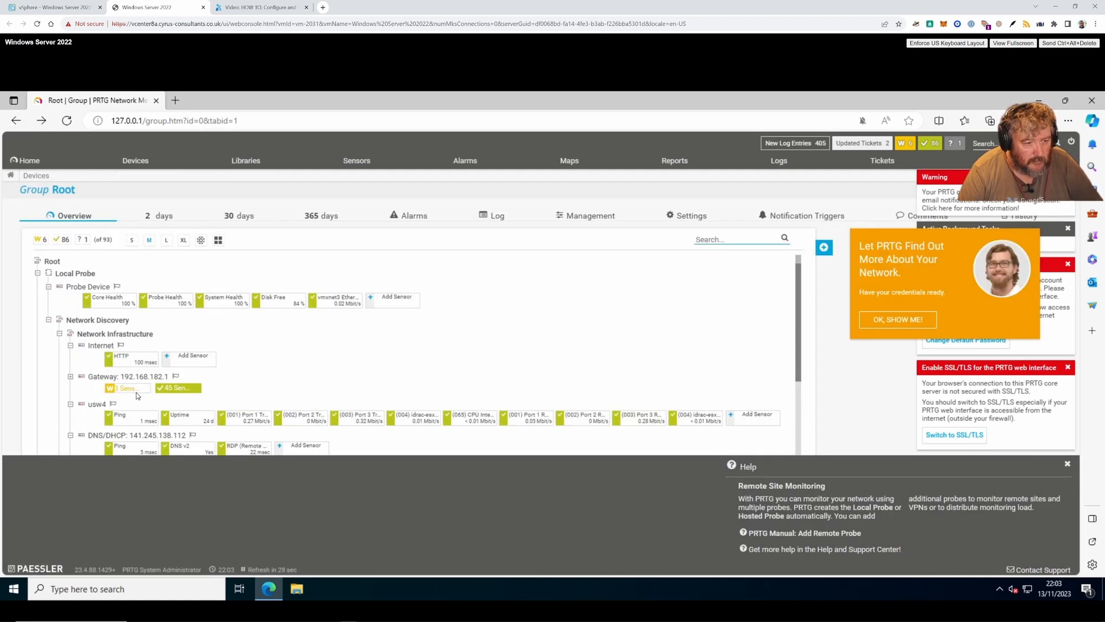
pyautogui.scroll(-3, 111, 333)
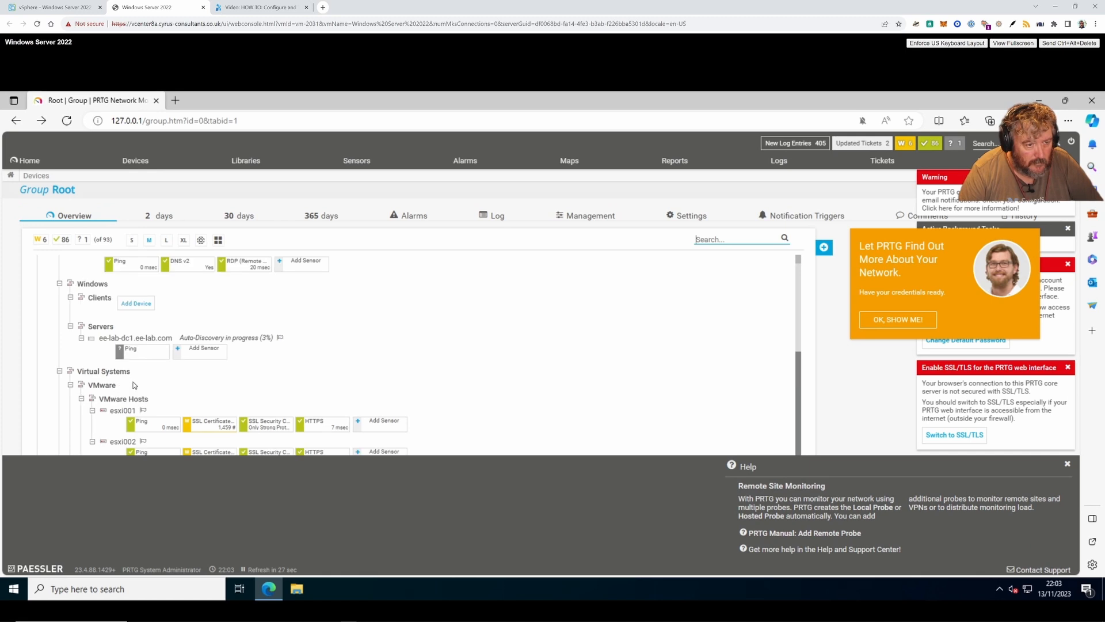
# - Add a device to Servers named ee-lab-dc2.ee-lab.com with IPv4 address 192.168.182.121
pyautogui.rightClick(109, 329)
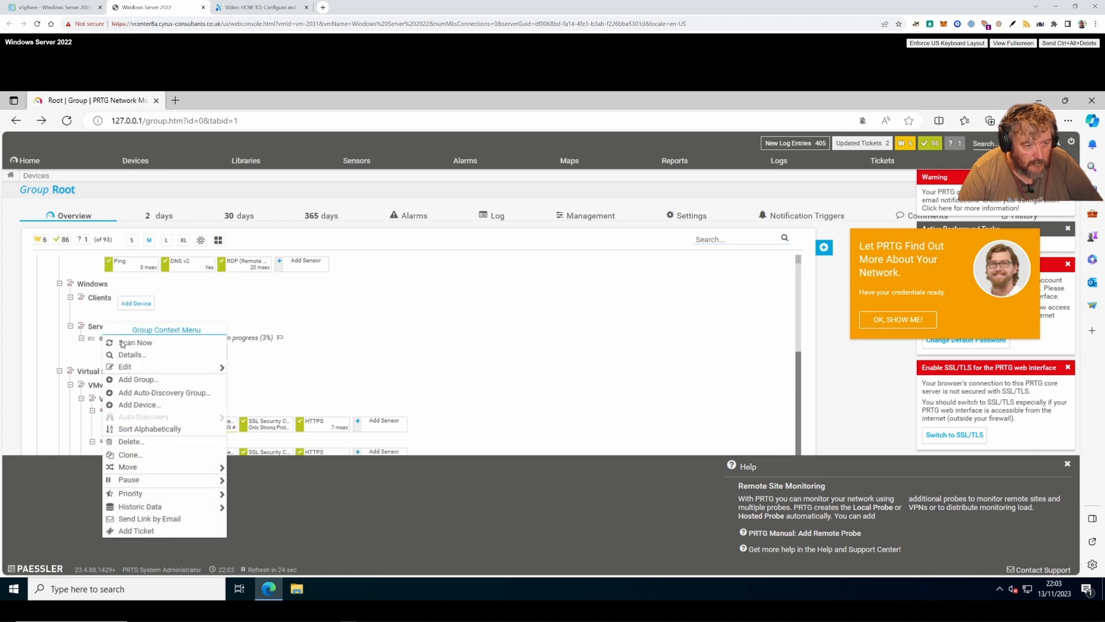
pyautogui.click(152, 406)
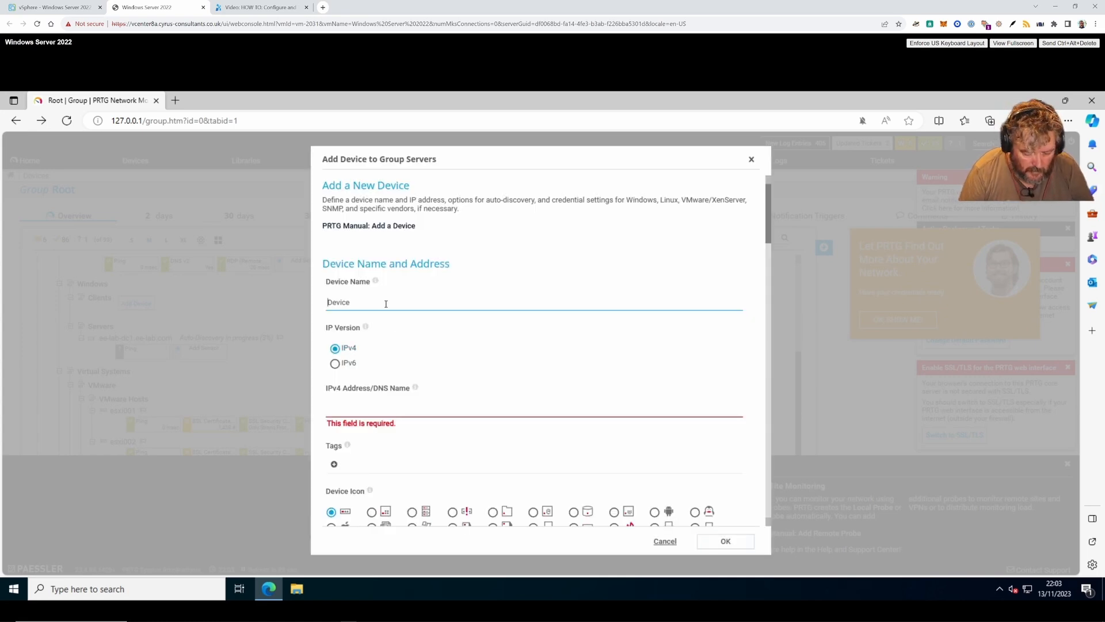
pyautogui.write('ee-l')
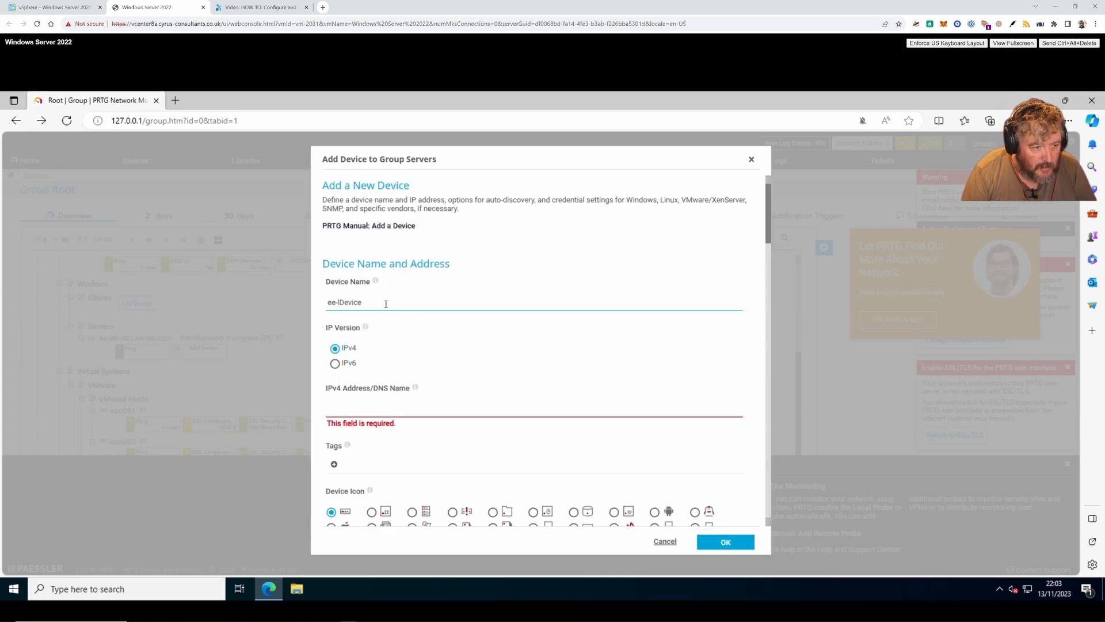
pyautogui.write('ab-0')
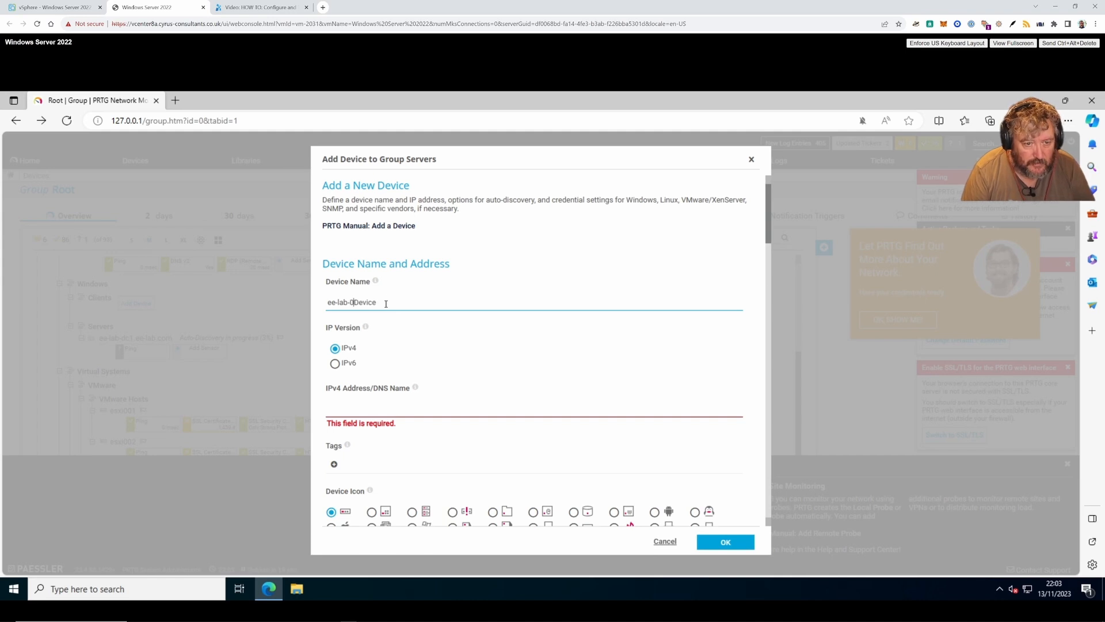
pyautogui.write('c2')
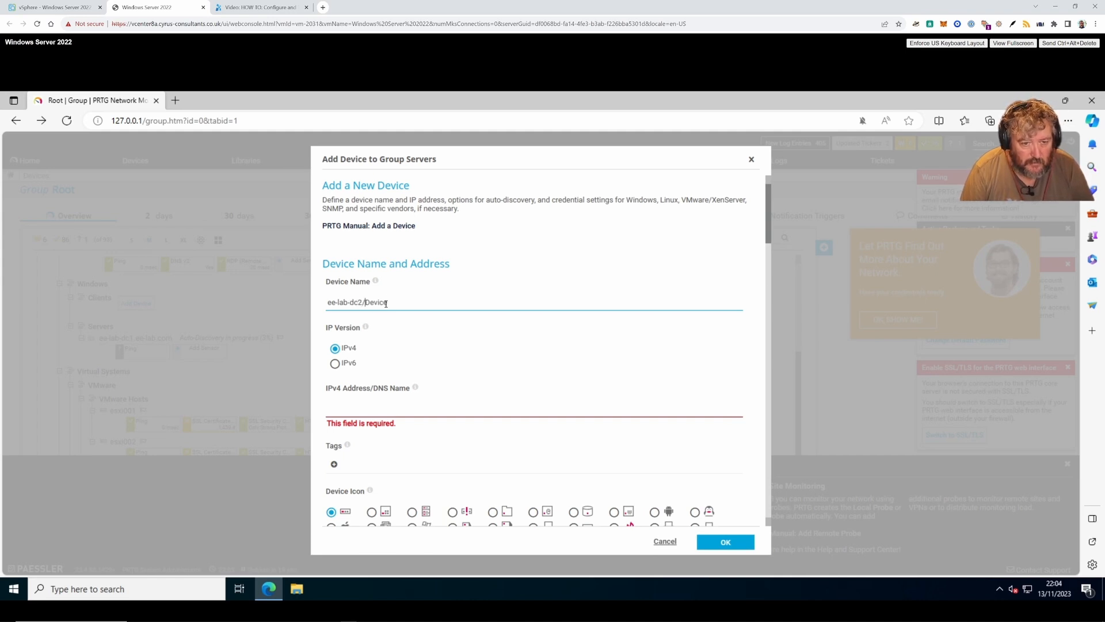
pyautogui.write('/')
pyautogui.press('BackSpace')
pyautogui.write('.ee-lab.')
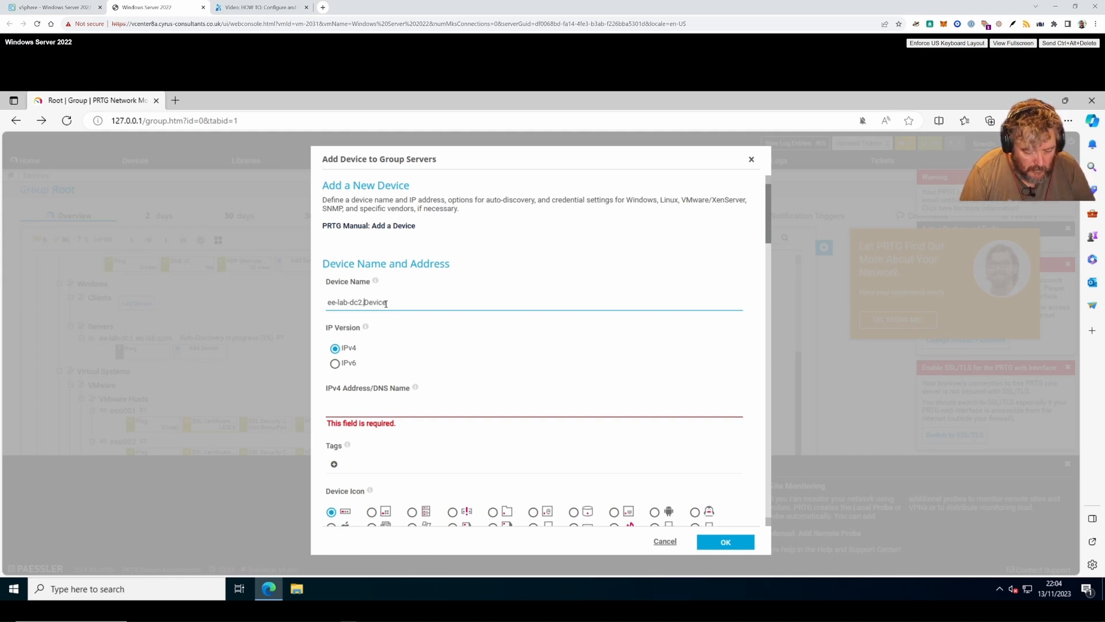
pyautogui.write('com')
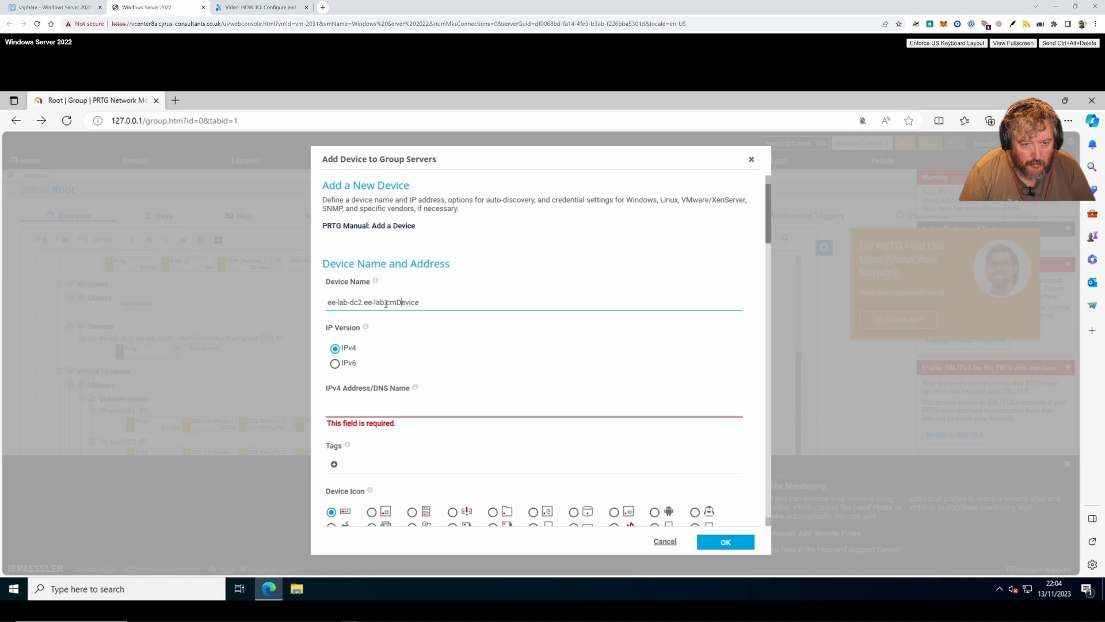
pyautogui.press('BackSpace')
pyautogui.press('BackSpace')
pyautogui.press('BackSpace')
pyautogui.press('BackSpace')
pyautogui.press('BackSpace')
pyautogui.press('BackSpace')
pyautogui.press('BackSpace')
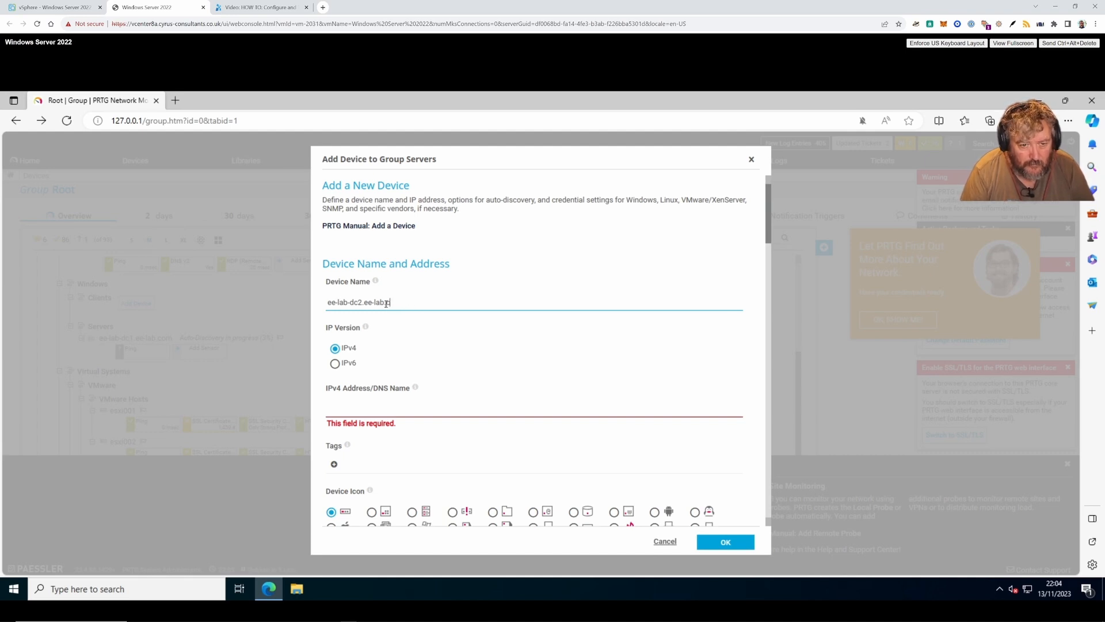
pyautogui.write('om')
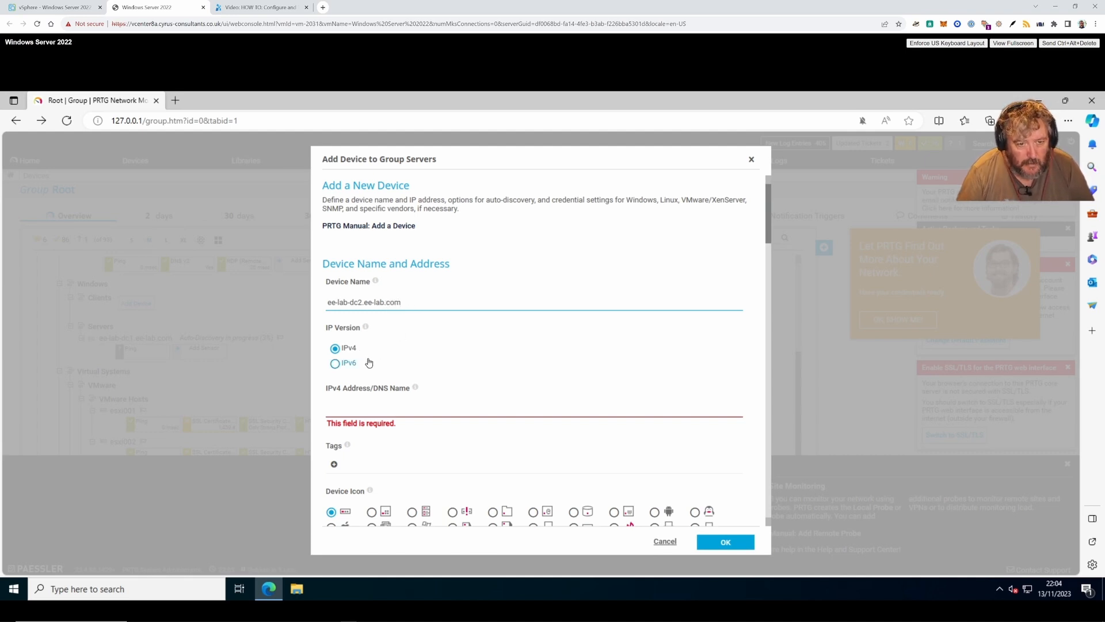
pyautogui.click(373, 406)
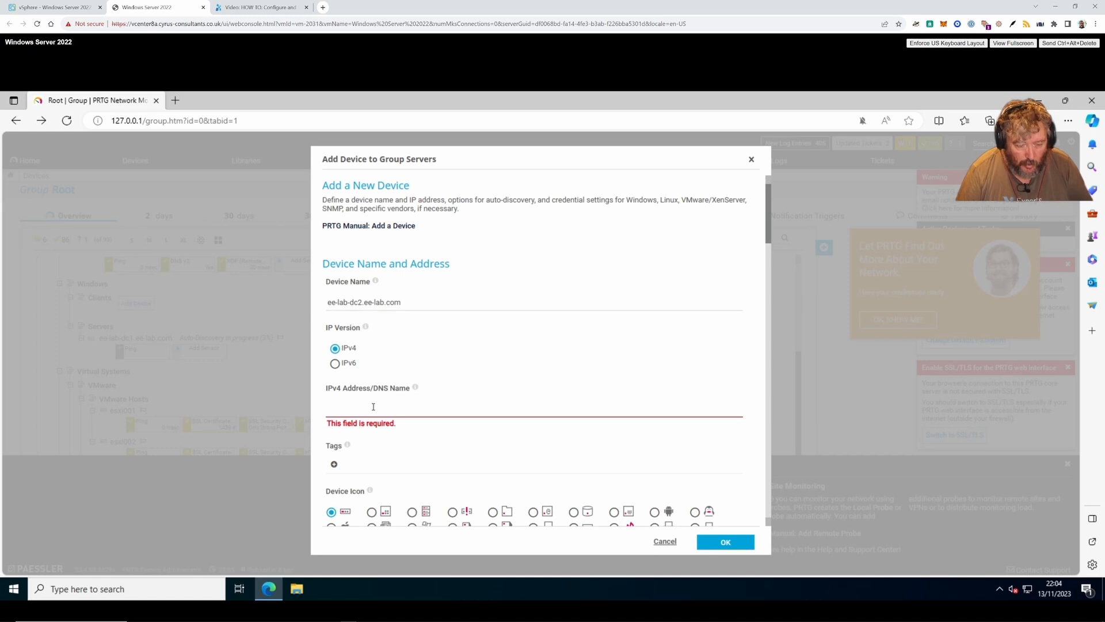
pyautogui.write('192.16')
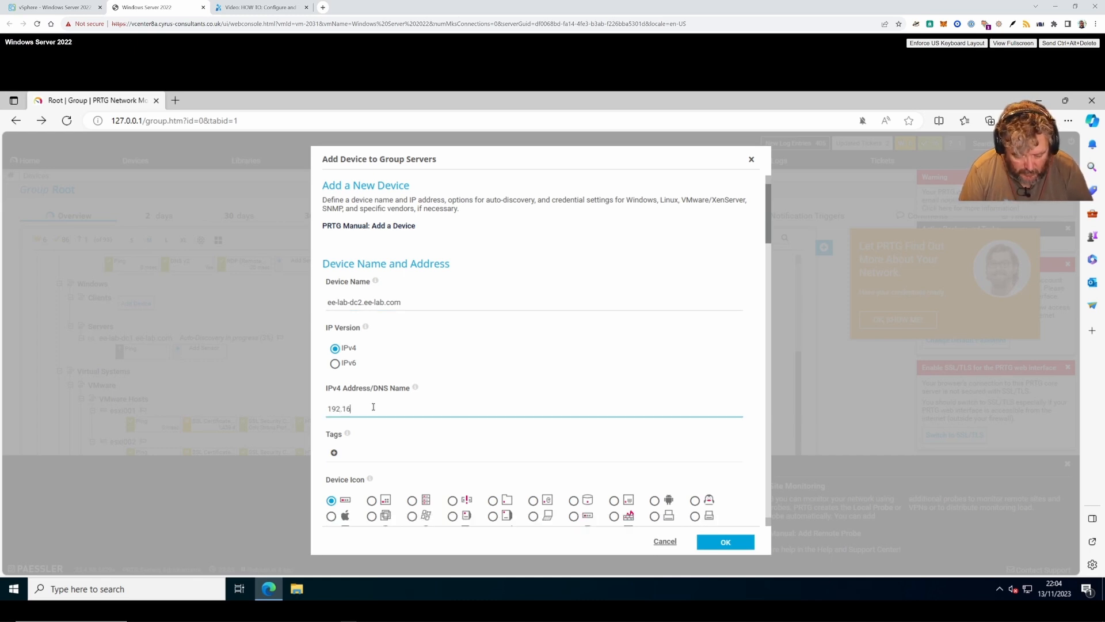
pyautogui.write('8.182.121')
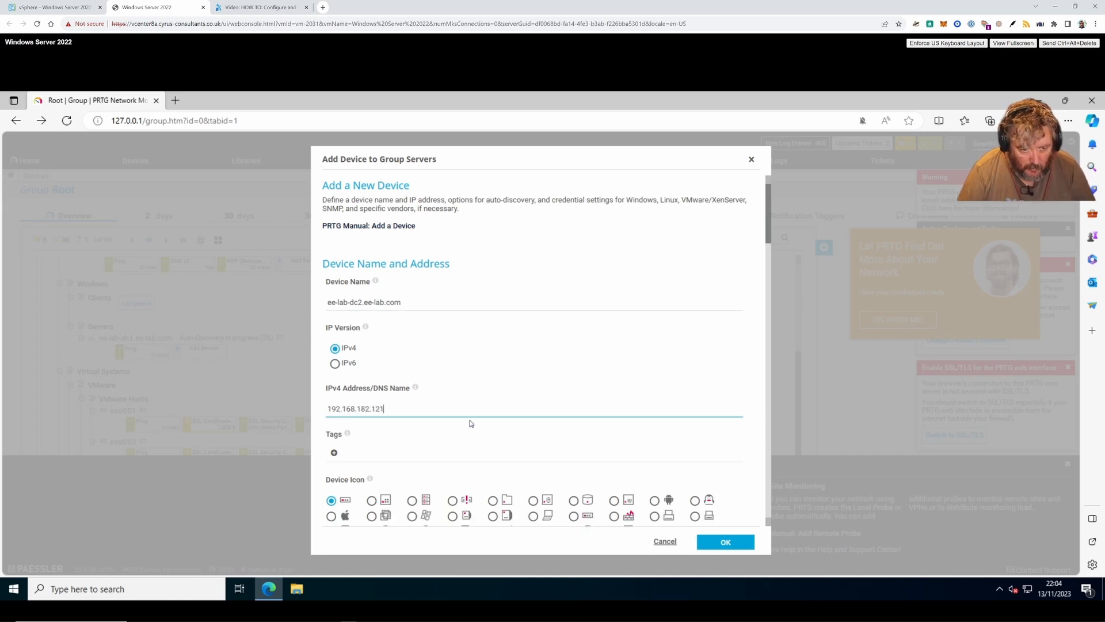
# - Give it the VMware icon and its own SNMP community string instead of the inherited one, and create it
pyautogui.scroll(-3, 471, 423)
pyautogui.click(533, 464)
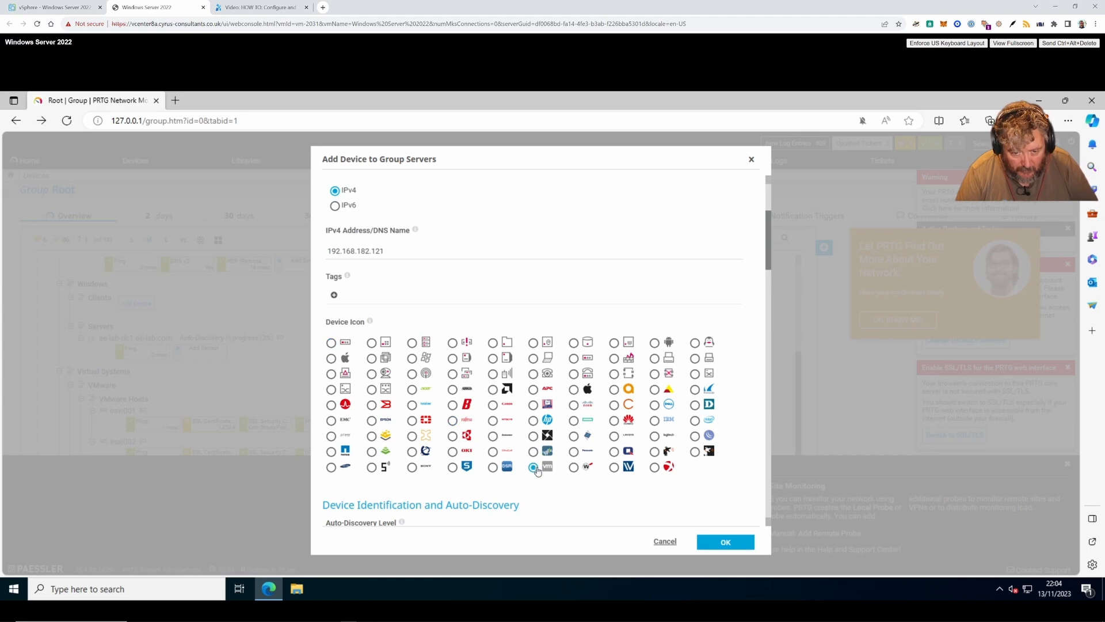
pyautogui.scroll(-1, 548, 488)
pyautogui.scroll(-5, 548, 487)
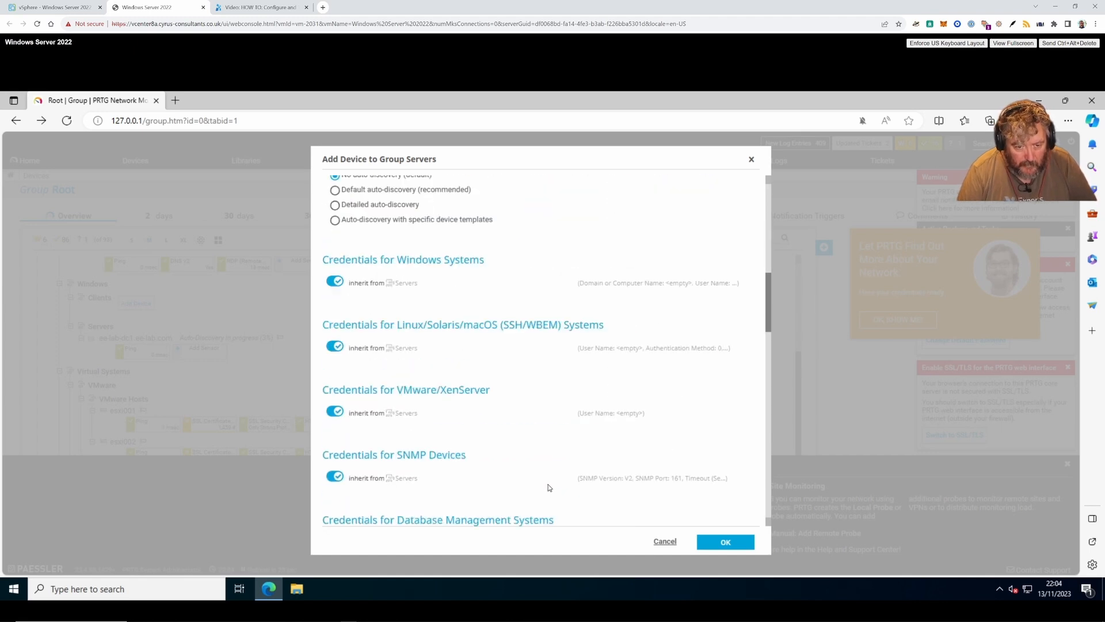
pyautogui.click(372, 479)
pyautogui.scroll(-3, 431, 513)
pyautogui.click(356, 434)
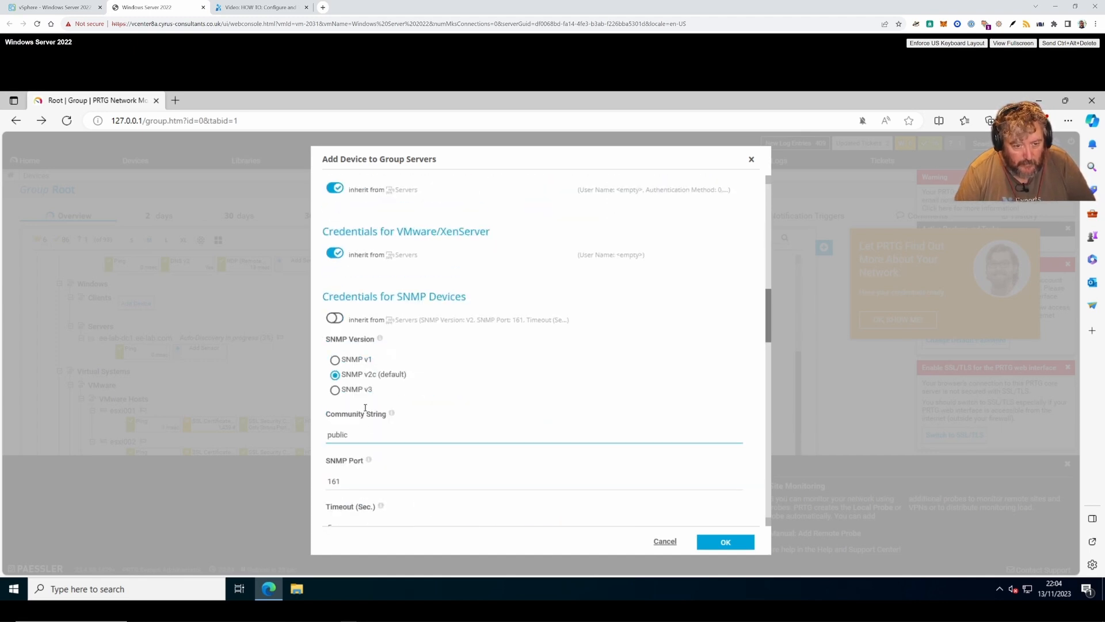
pyautogui.moveTo(357, 434); pyautogui.dragTo(317, 438)
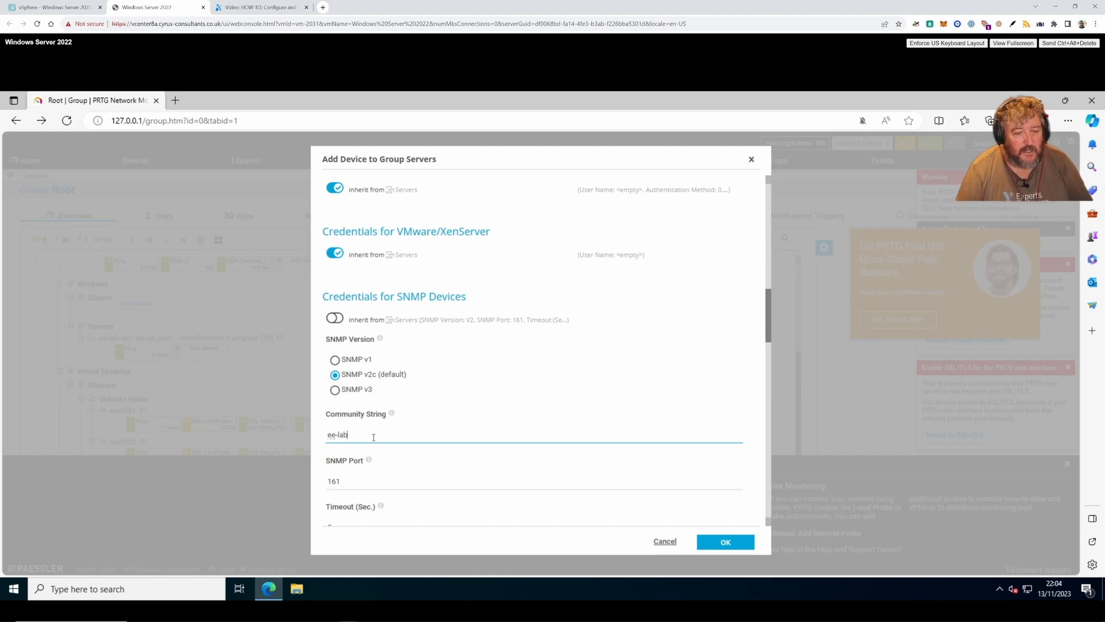
pyautogui.scroll(-2, 374, 437)
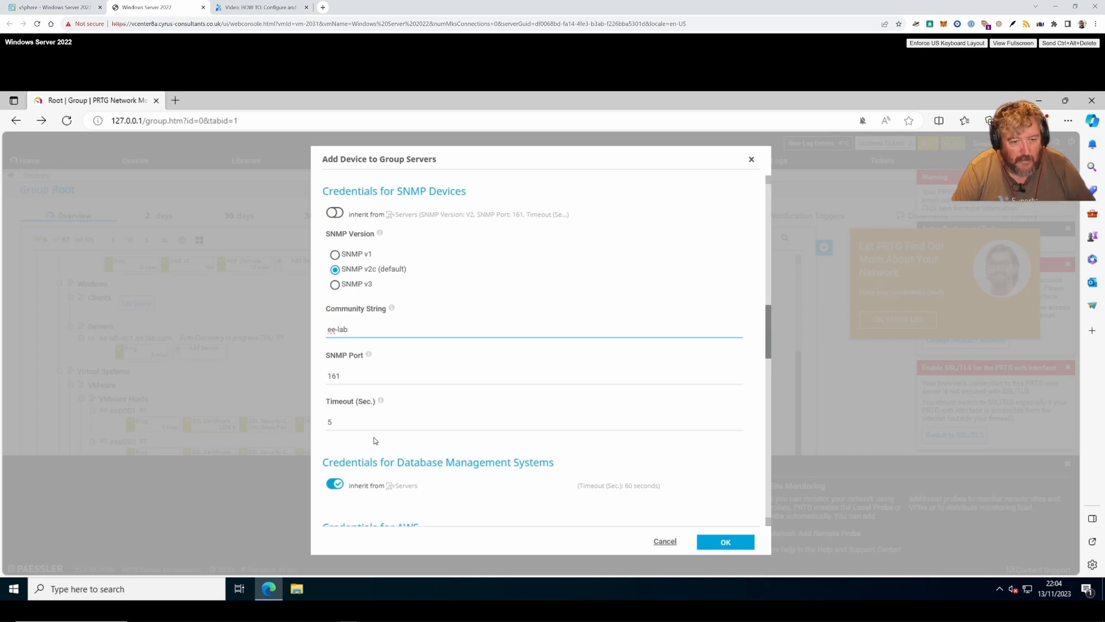
pyautogui.scroll(-4, 374, 437)
pyautogui.click(719, 543)
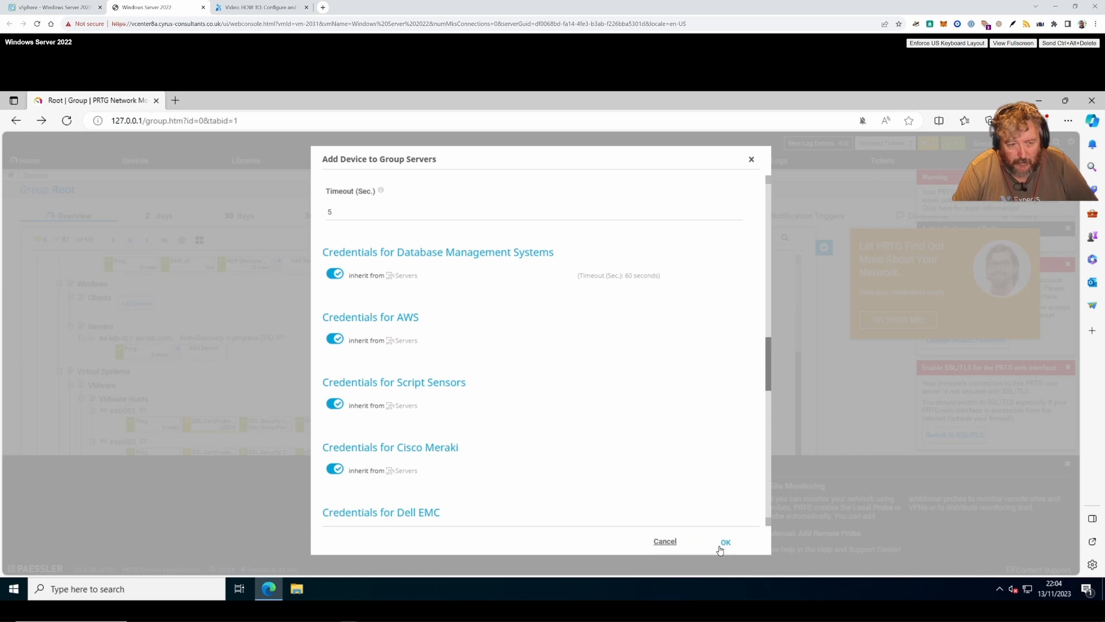
# - Run auto-discovery on ee-lab-dc2.ee-lab.com and scroll through the device tree to review the results
pyautogui.scroll(-2, 489, 411)
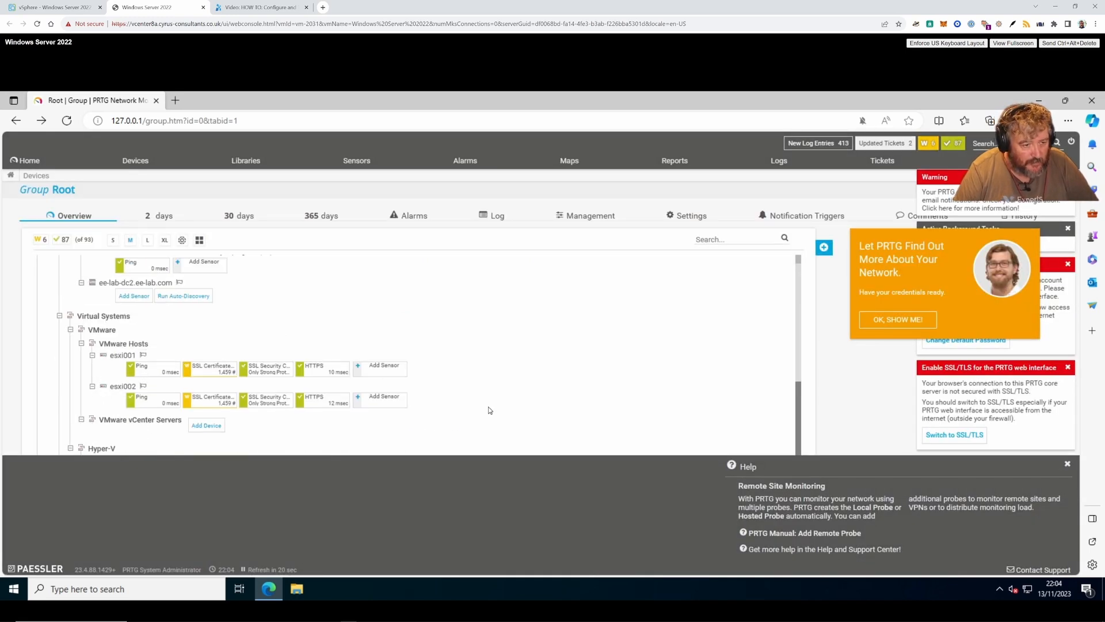
pyautogui.scroll(-2, 489, 411)
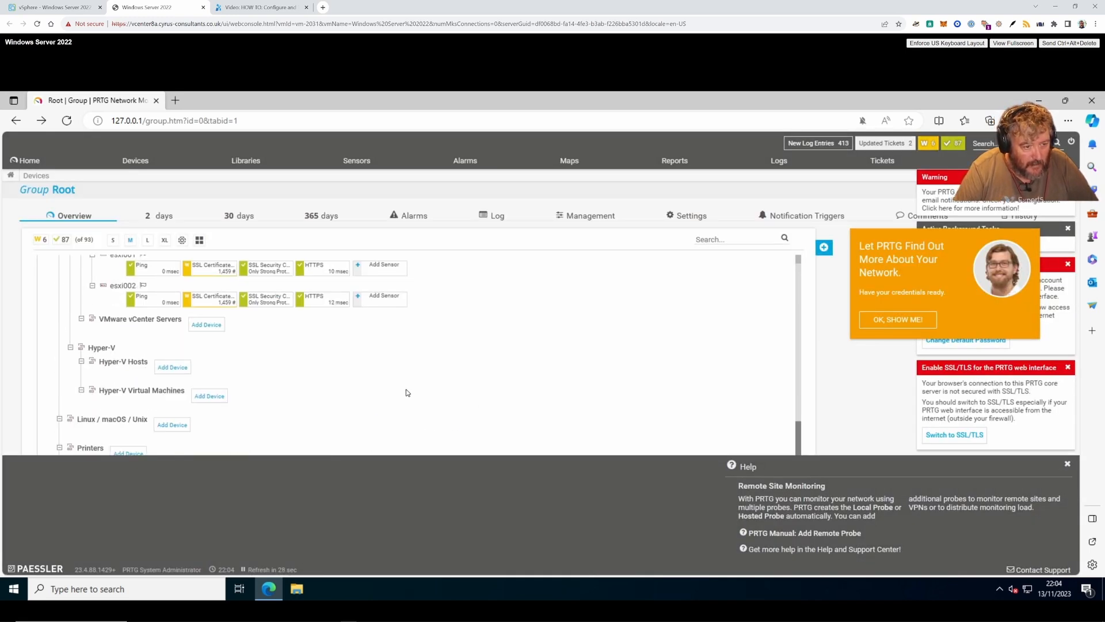
pyautogui.scroll(3, 397, 389)
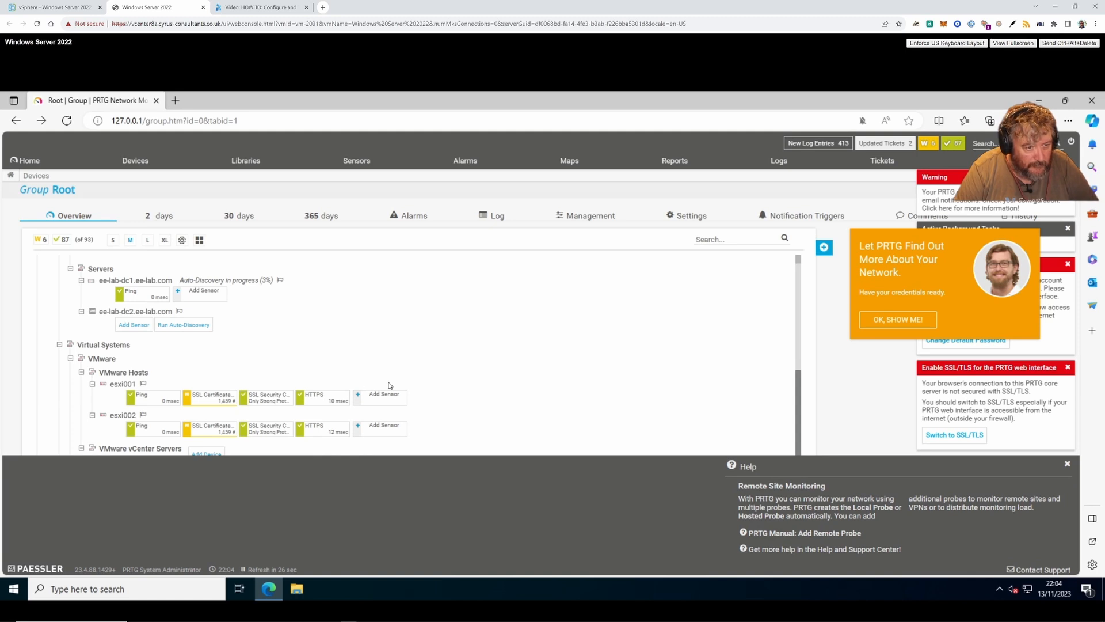
pyautogui.click(168, 326)
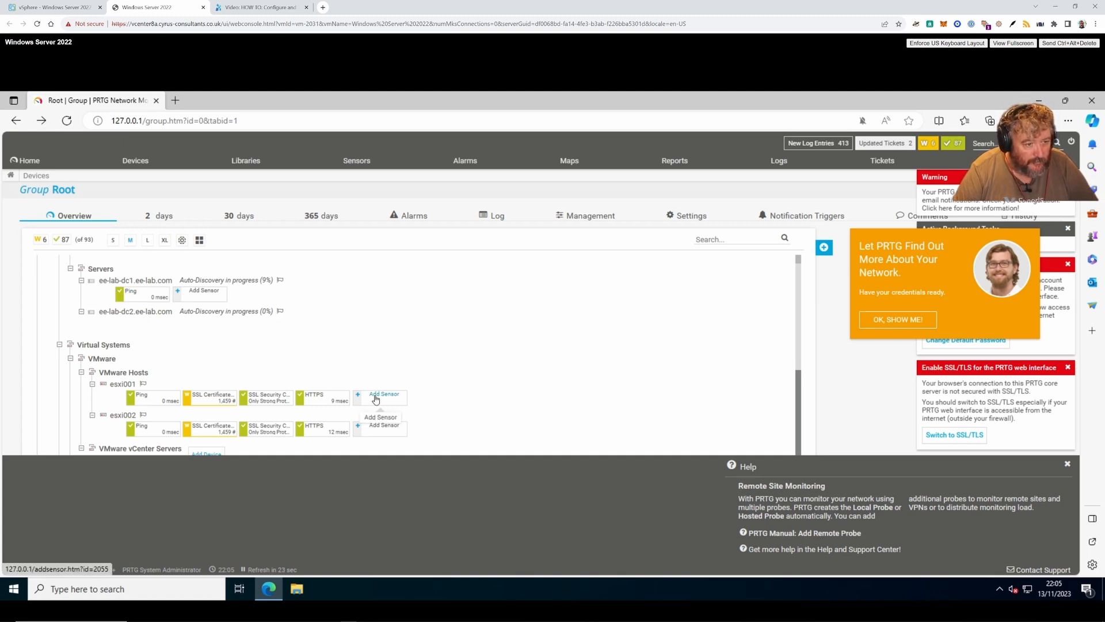
pyautogui.scroll(3, 375, 397)
pyautogui.scroll(5, 376, 399)
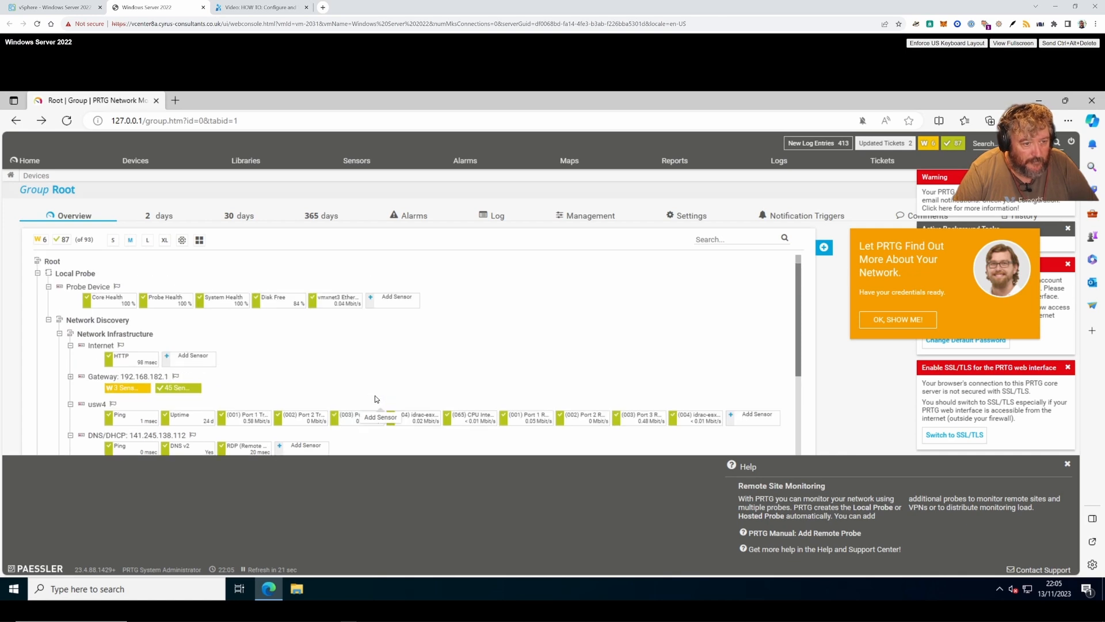
pyautogui.scroll(-3, 375, 398)
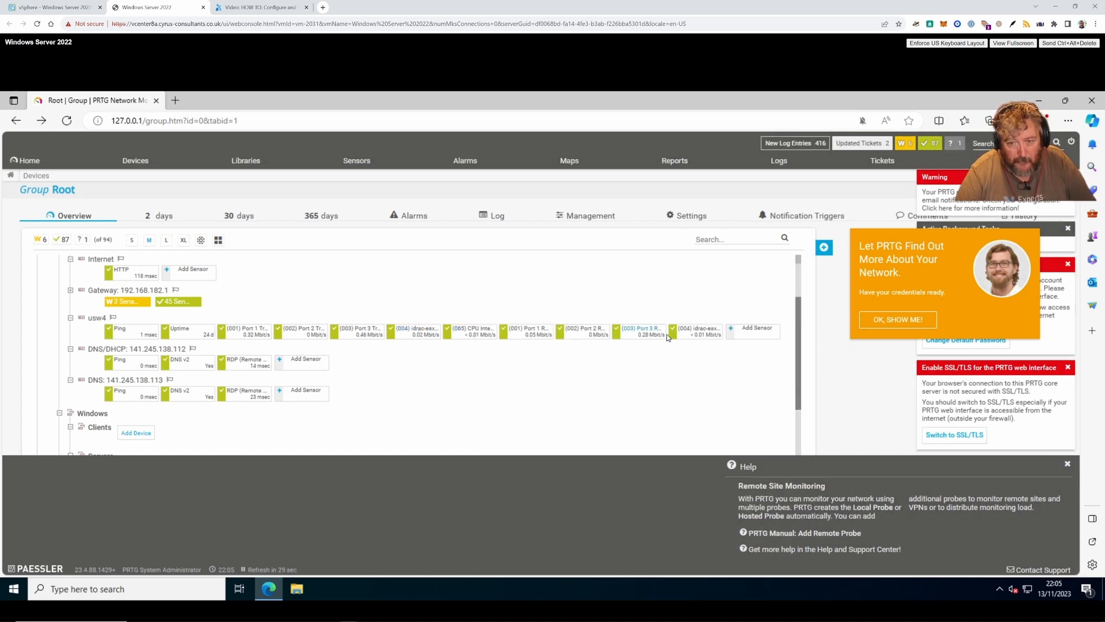
pyautogui.scroll(3, 458, 377)
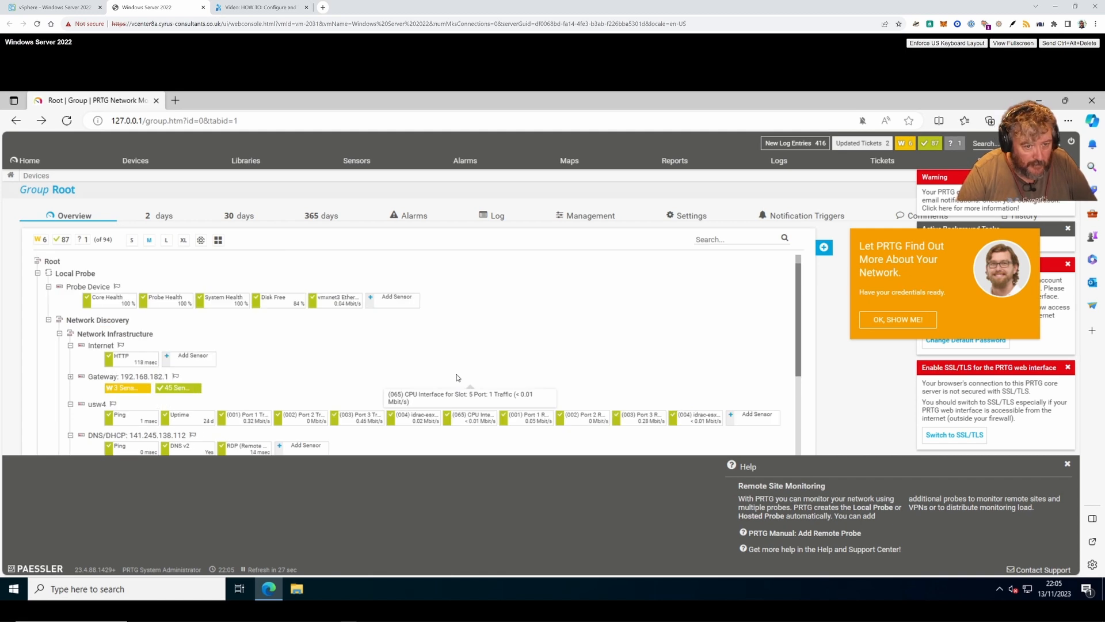
pyautogui.scroll(-10, 458, 377)
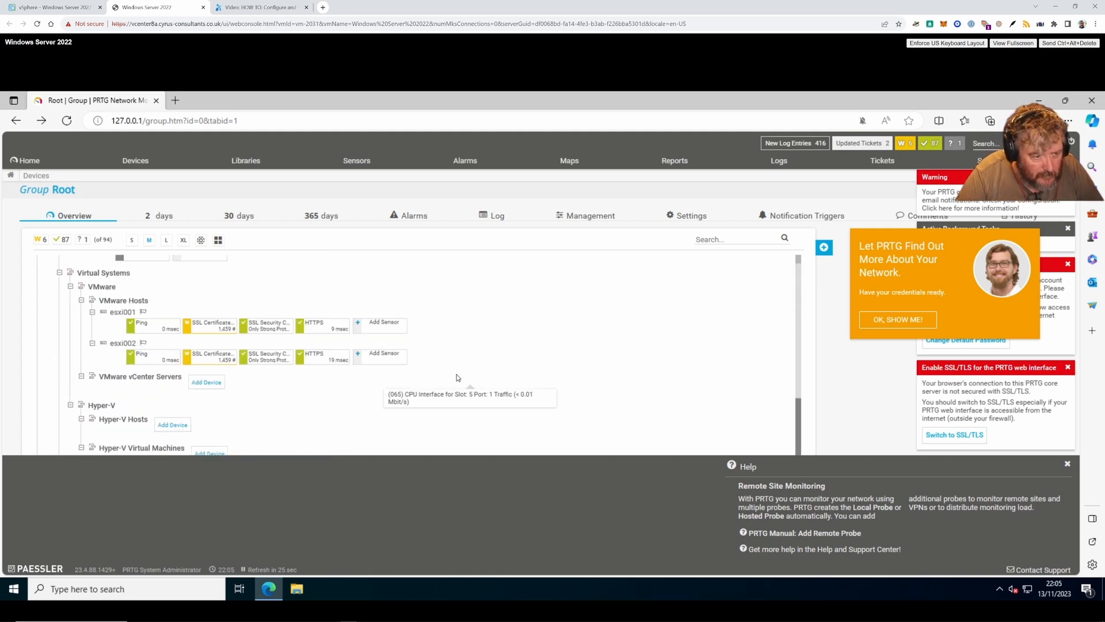
pyautogui.scroll(5, 291, 400)
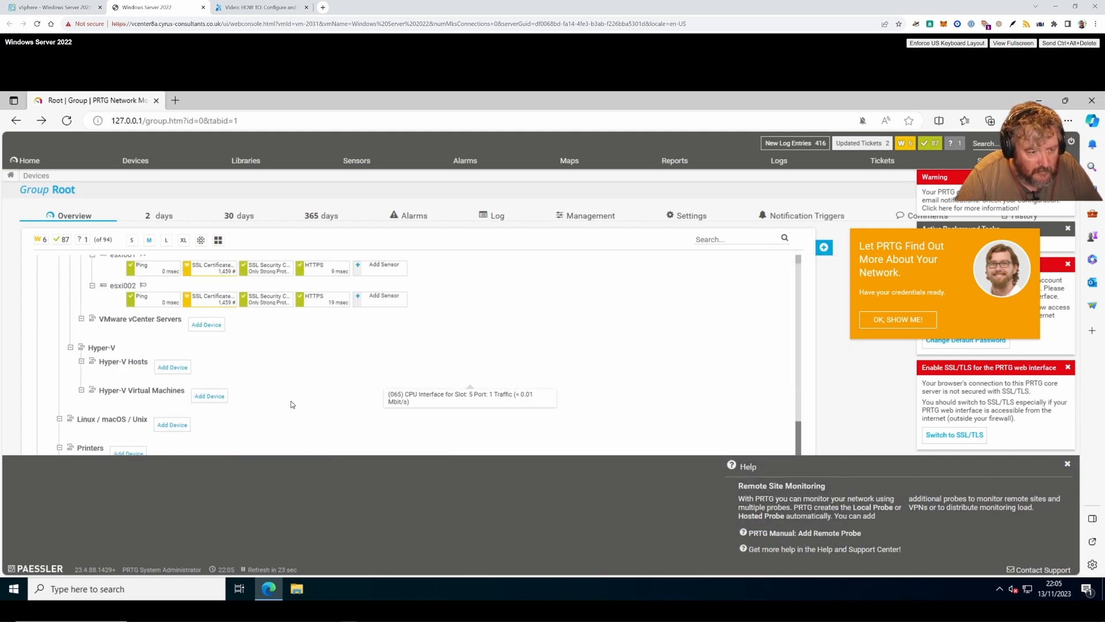
pyautogui.scroll(4, 291, 401)
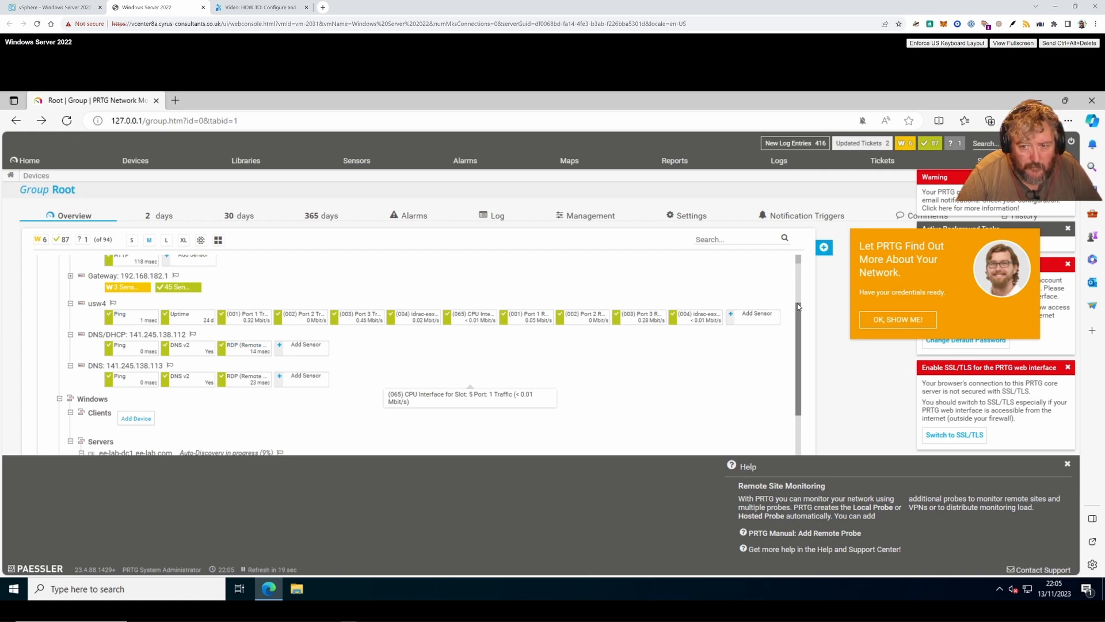
pyautogui.moveTo(797, 315); pyautogui.dragTo(797, 301)
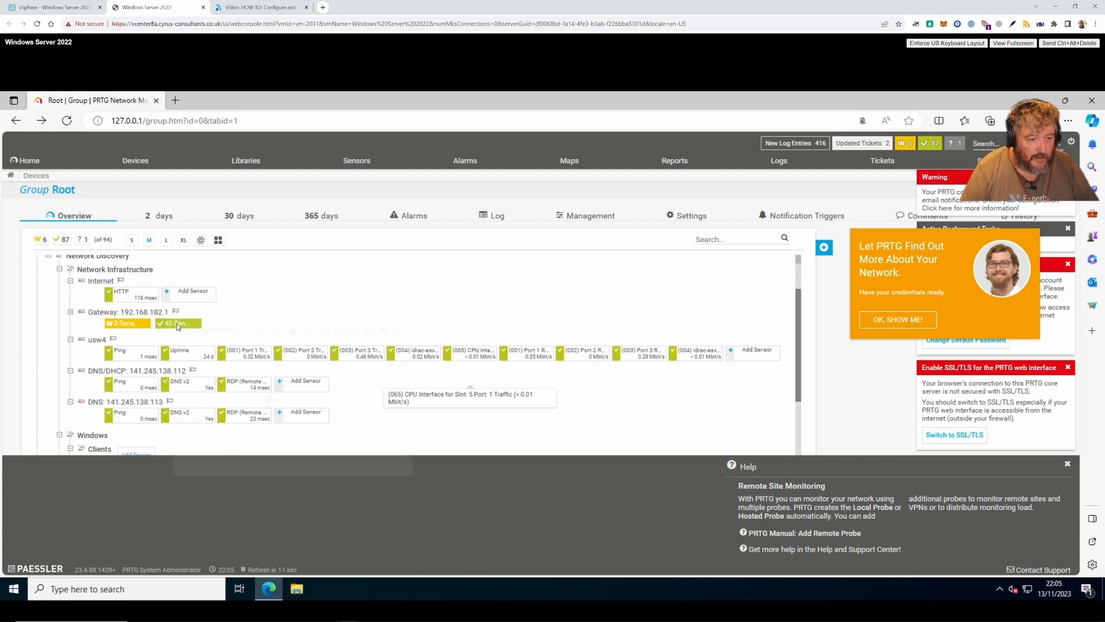
# - Open the Sensors With Status Up list for the Gateway 192.168.182.1's 45 sensors and scroll through it
pyautogui.moveTo(177, 327)
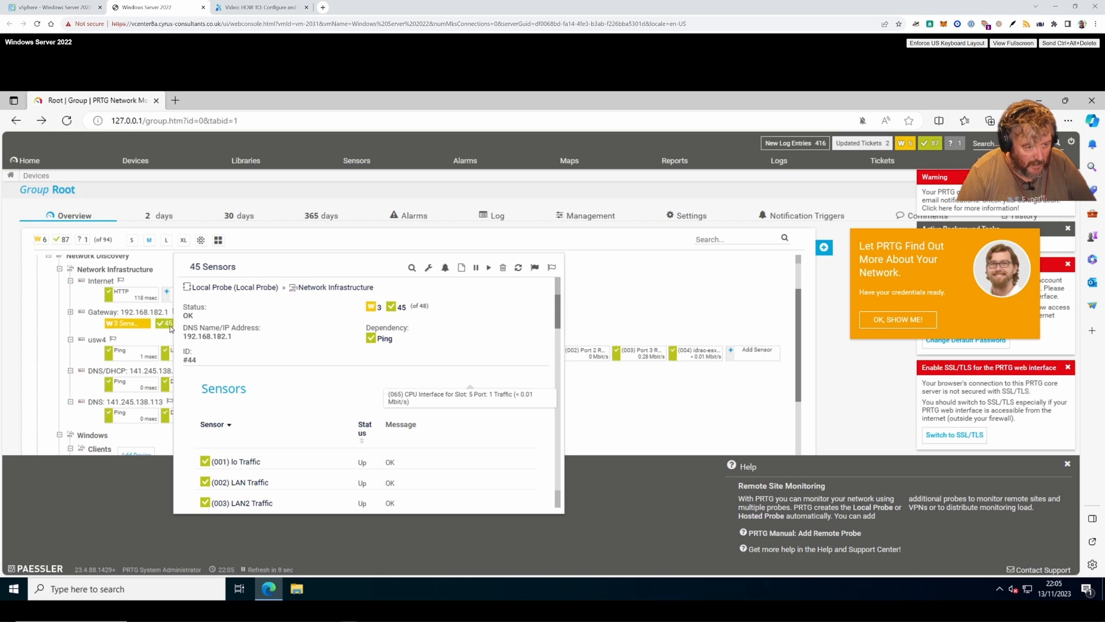
pyautogui.doubleClick(173, 327)
pyautogui.click(163, 325)
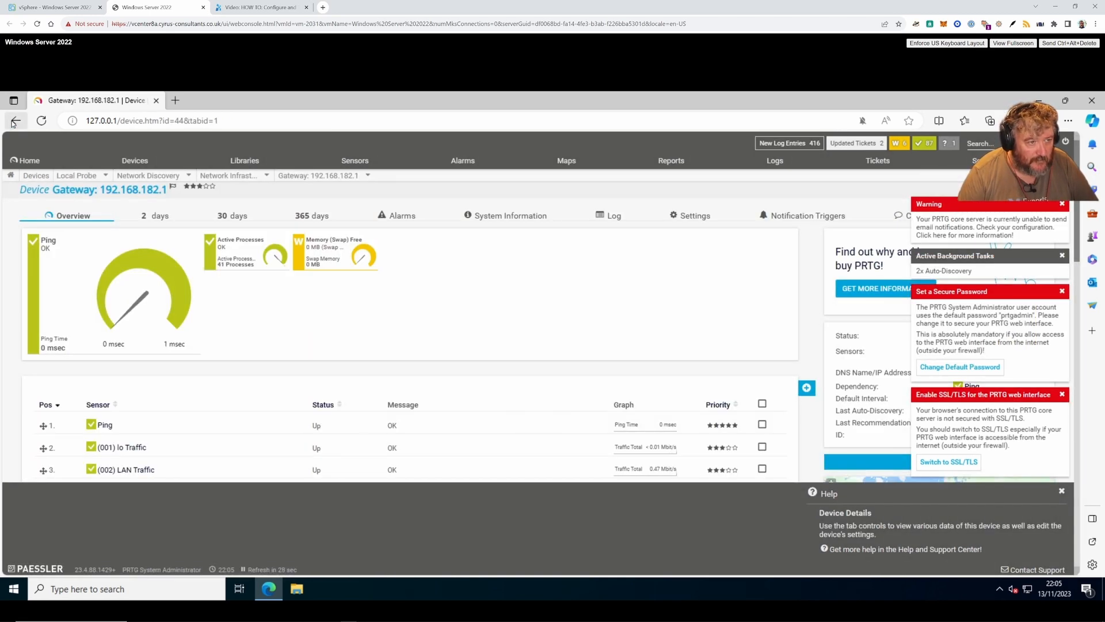
pyautogui.hotkey('alt', 'Left')
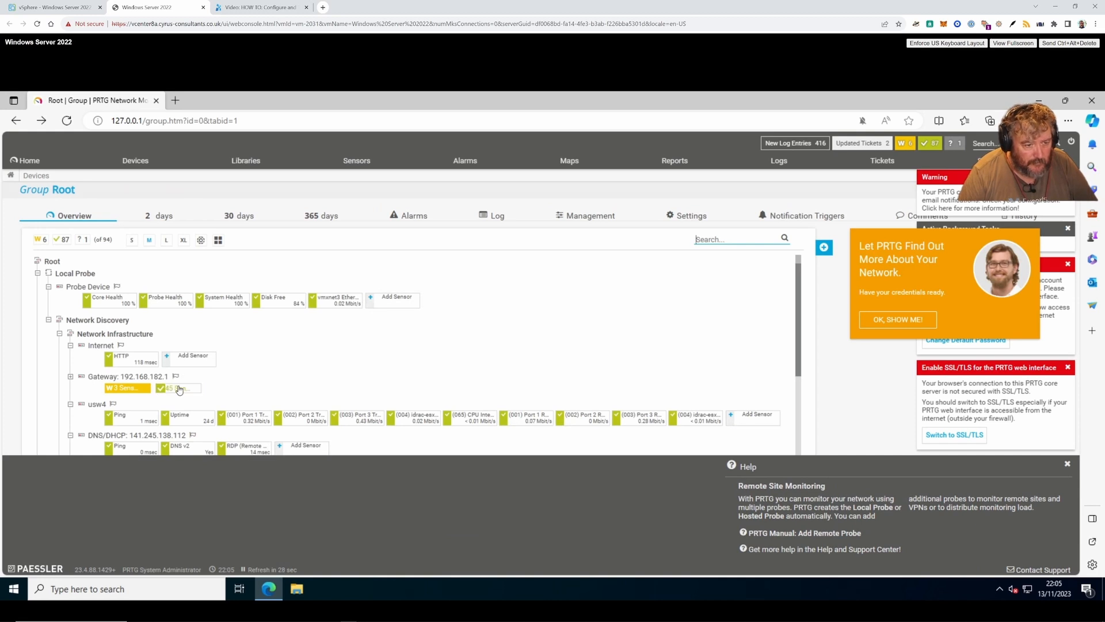
pyautogui.click(179, 390)
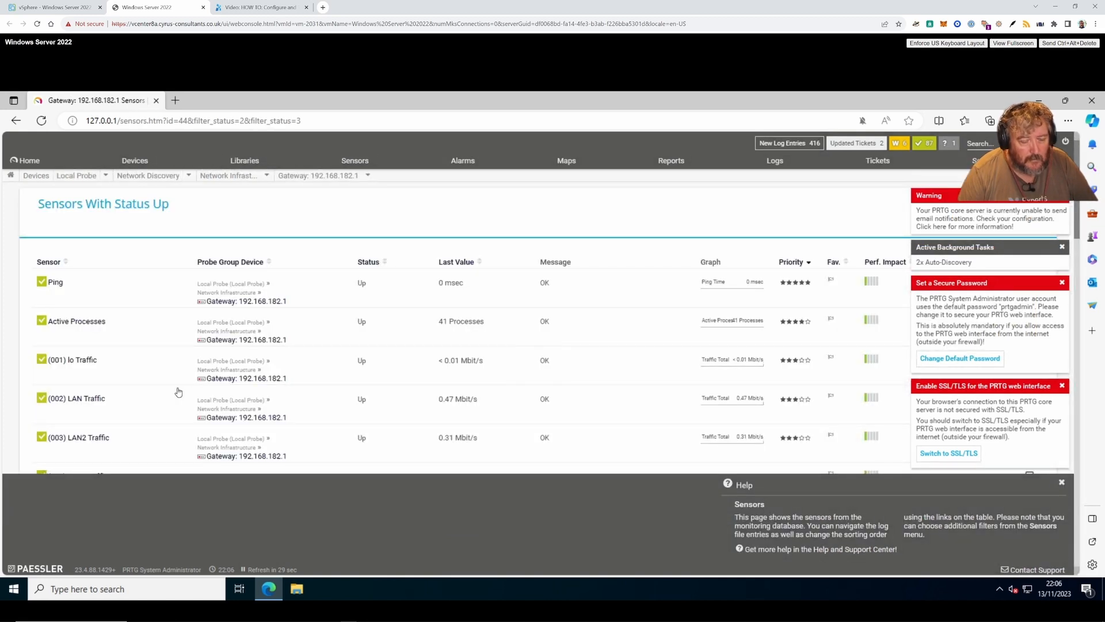
pyautogui.scroll(-3, 164, 354)
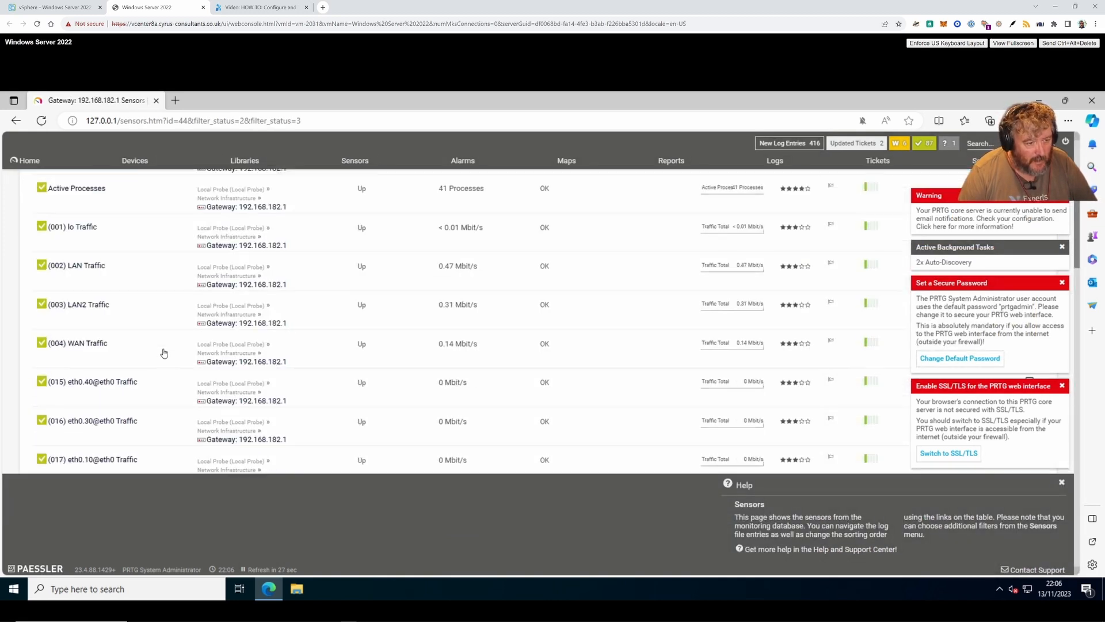
pyautogui.scroll(-4, 164, 354)
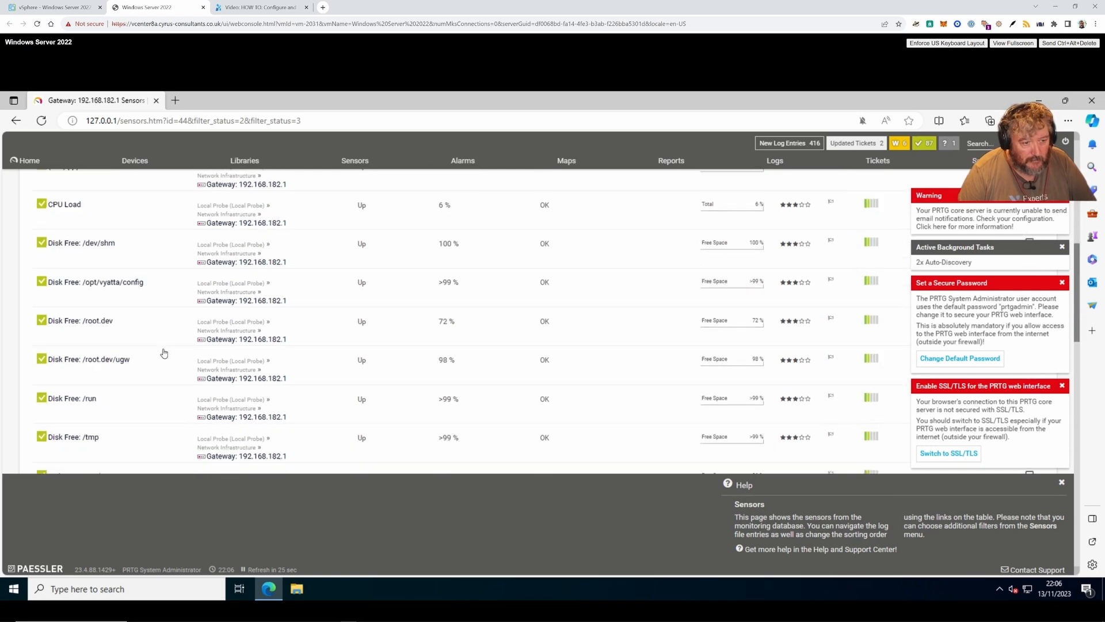
pyautogui.scroll(-10, 164, 354)
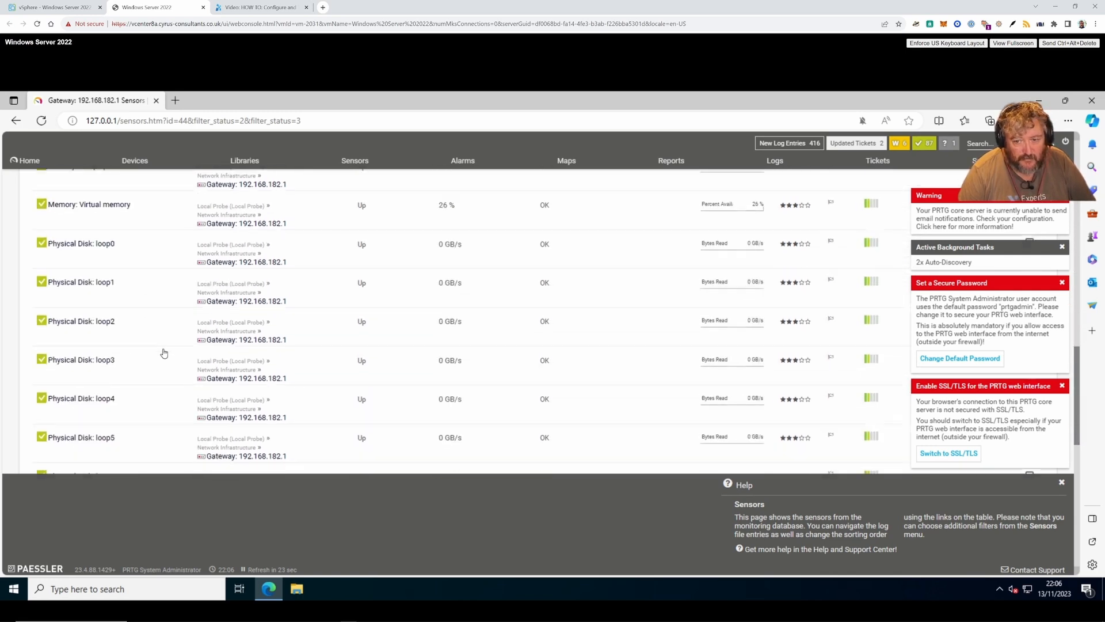
pyautogui.scroll(-5, 164, 353)
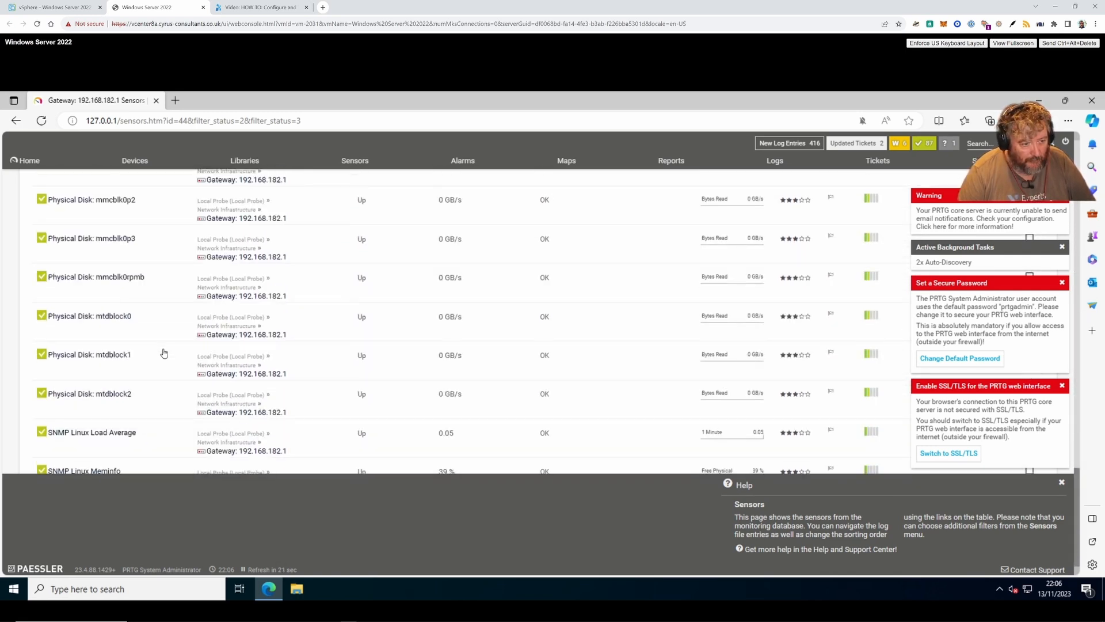
pyautogui.scroll(20, 164, 354)
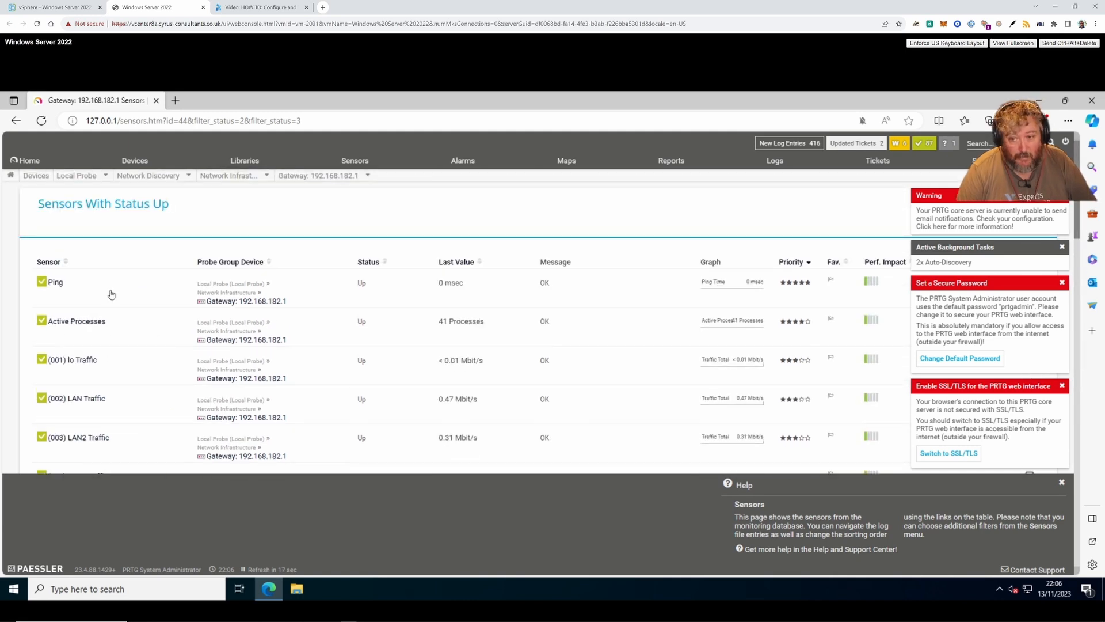
# - From the Root tree, open esxi001 under VMware Hosts to view its Ping, SSL and HTTPS sensors
pyautogui.click(16, 122)
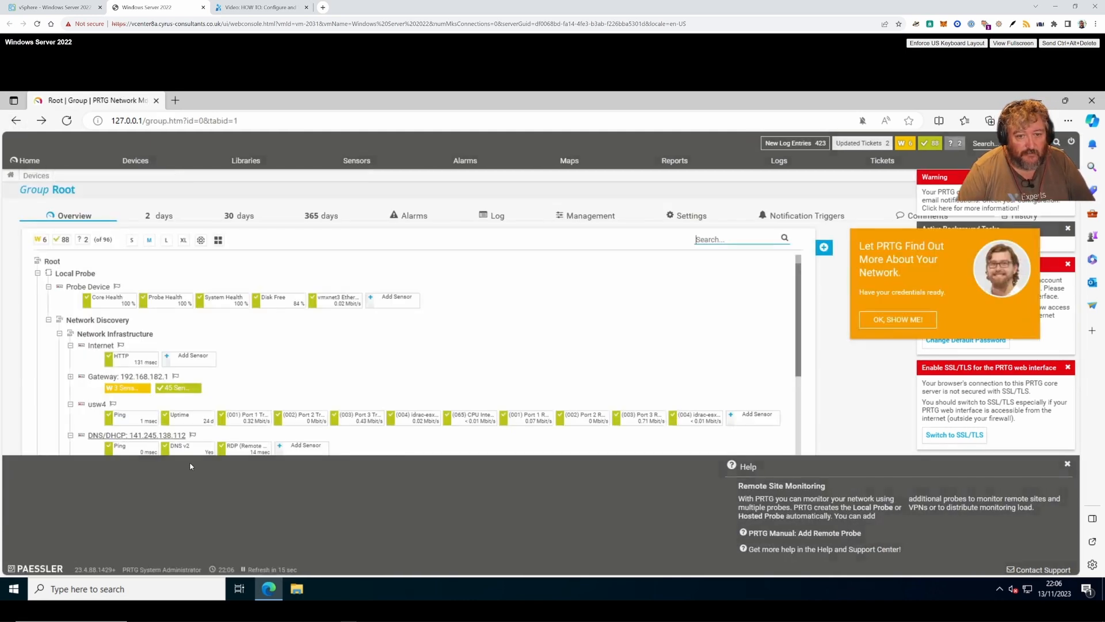
pyautogui.scroll(-5, 414, 364)
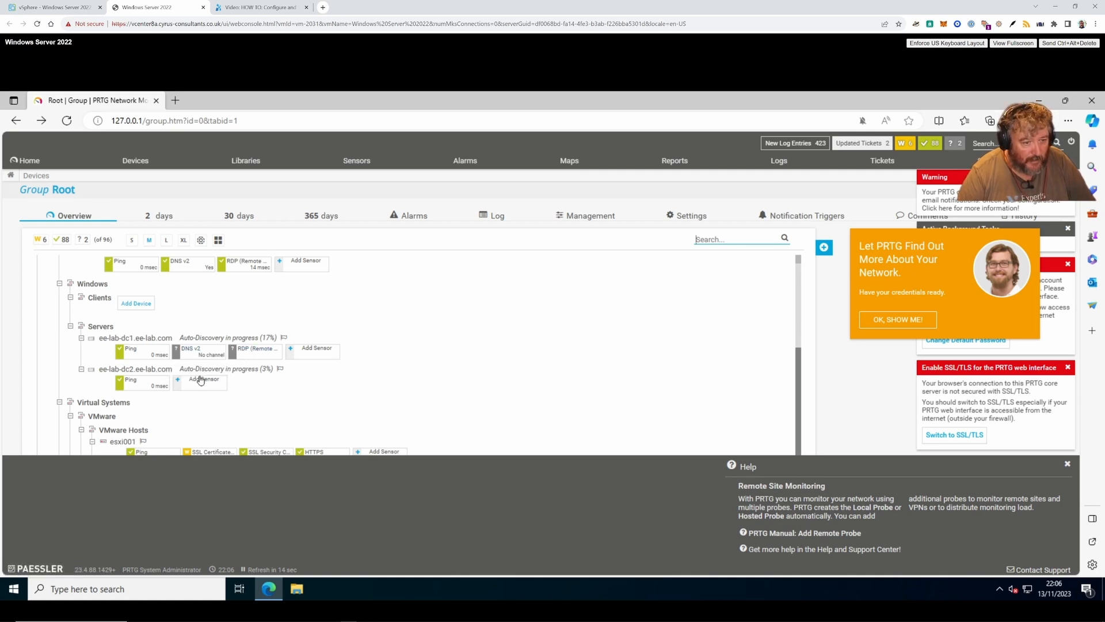
pyautogui.scroll(-2, 401, 383)
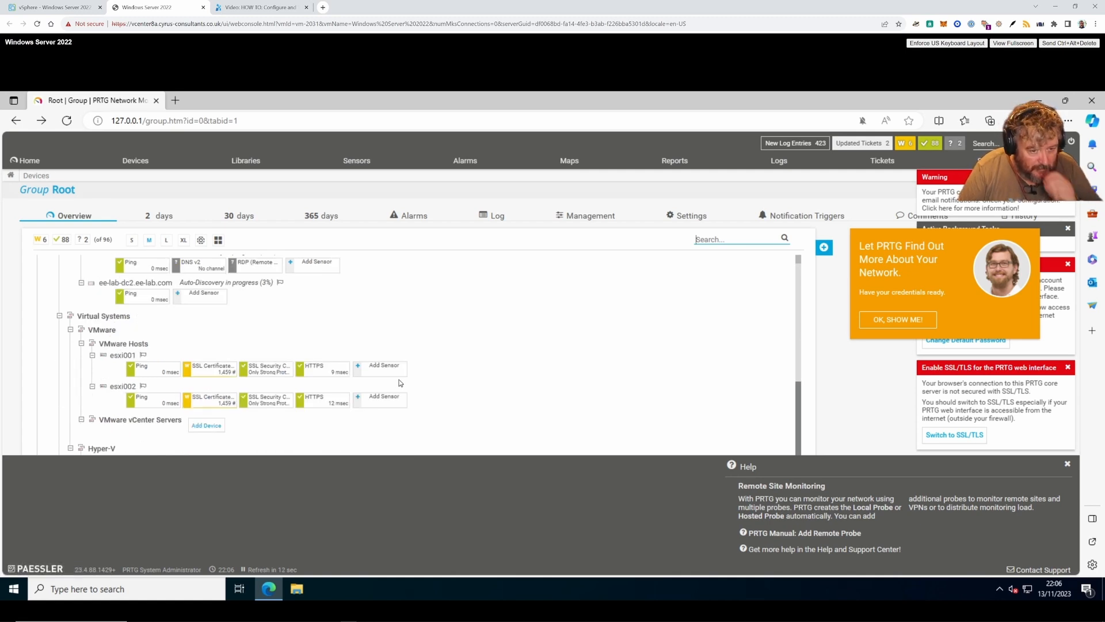
pyautogui.click(123, 356)
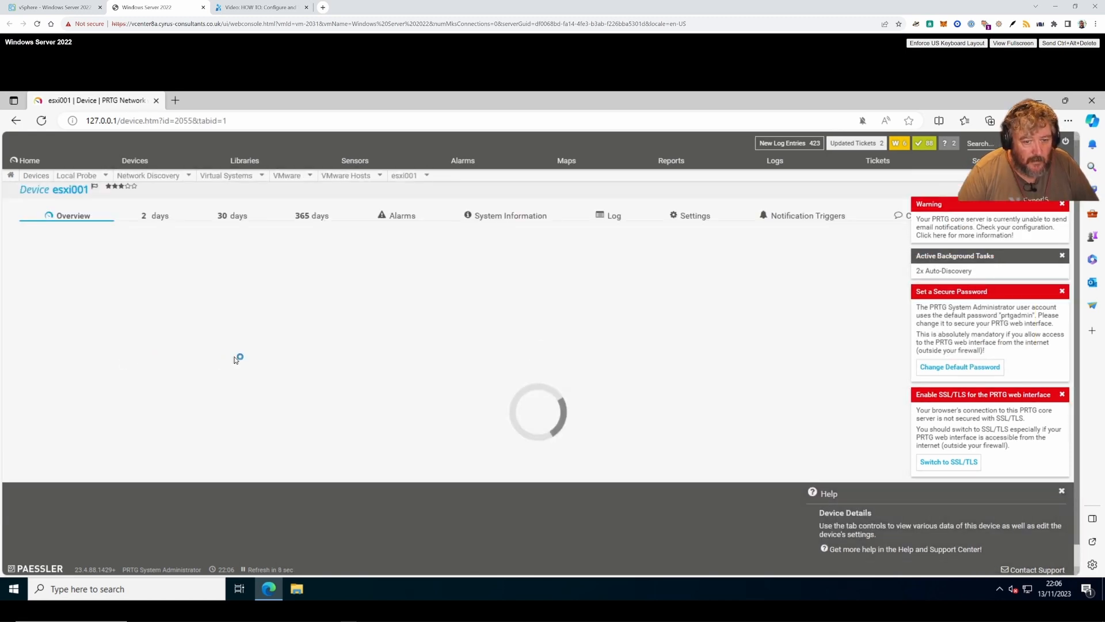
pyautogui.scroll(-5, 249, 358)
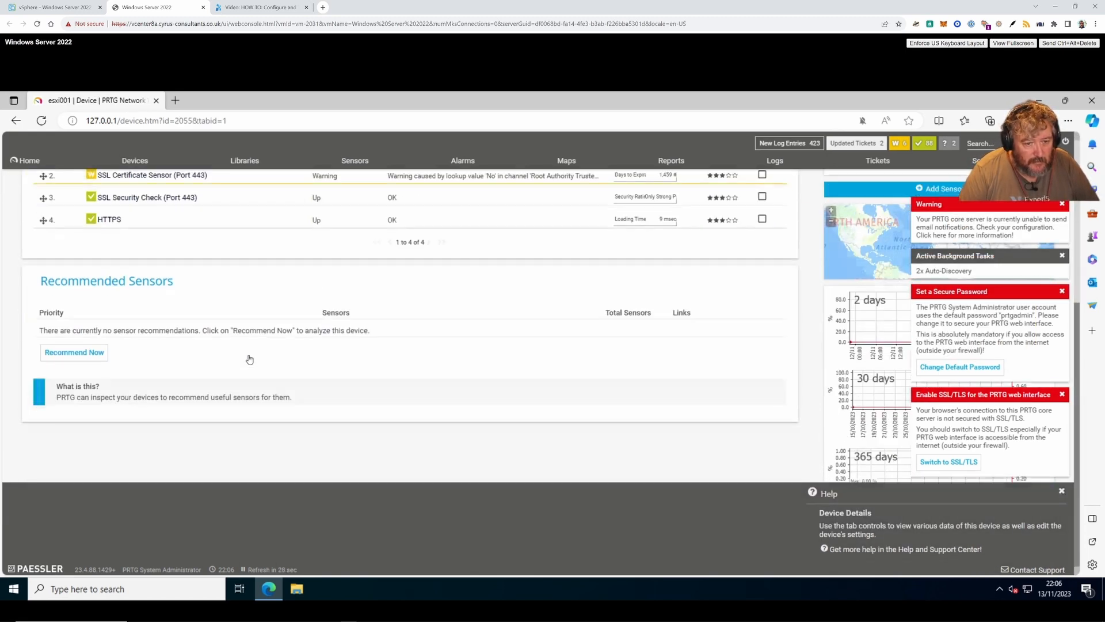
pyautogui.scroll(3, 249, 359)
pyautogui.scroll(2, 249, 359)
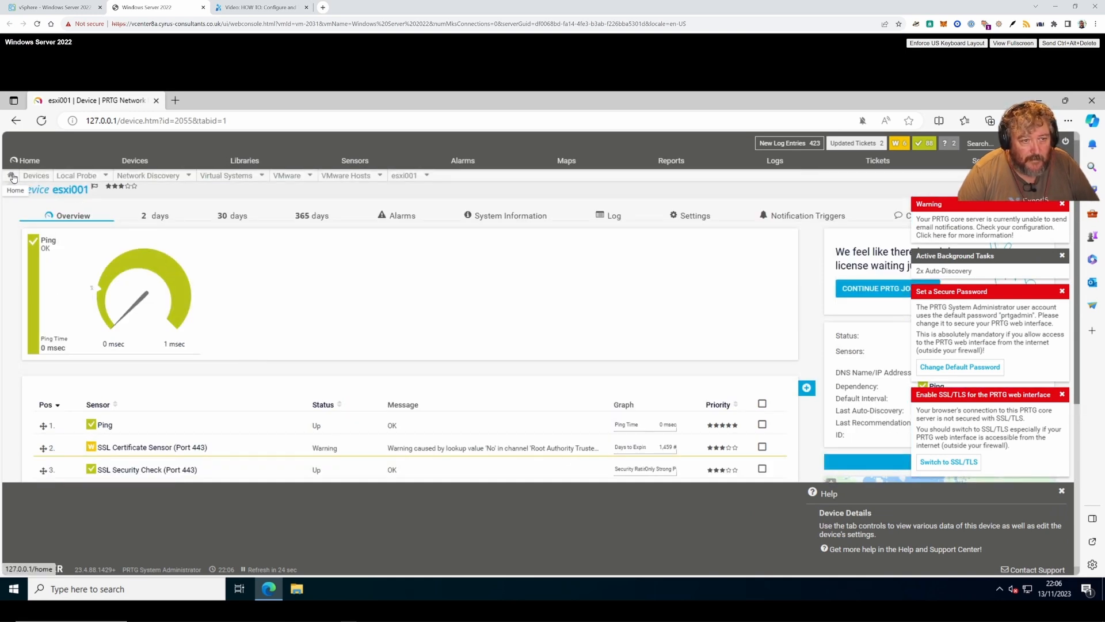
# - Go back to the Root tree, scroll to VMware Hosts and bring up esxi001's Edit menu
pyautogui.click(13, 177)
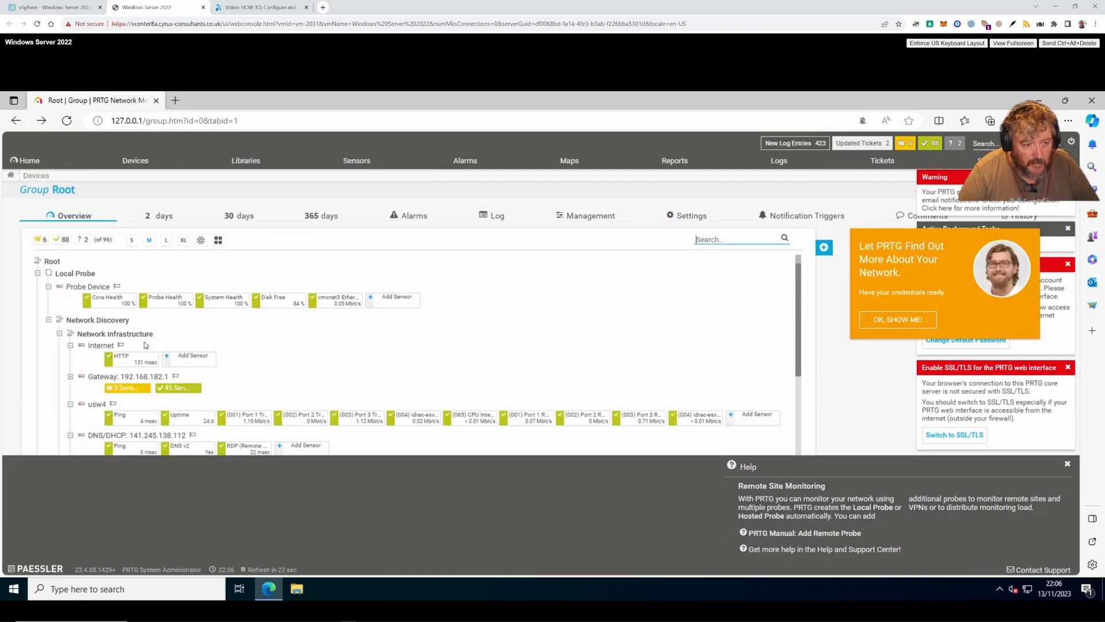
pyautogui.scroll(-2, 229, 382)
pyautogui.scroll(-3, 229, 382)
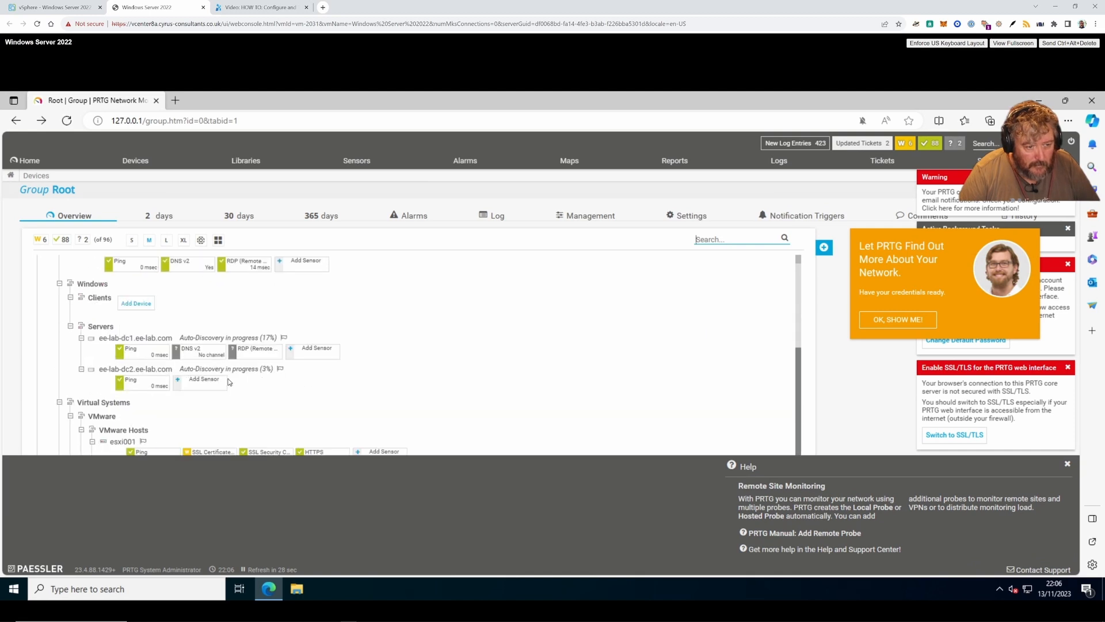
pyautogui.scroll(-1, 222, 404)
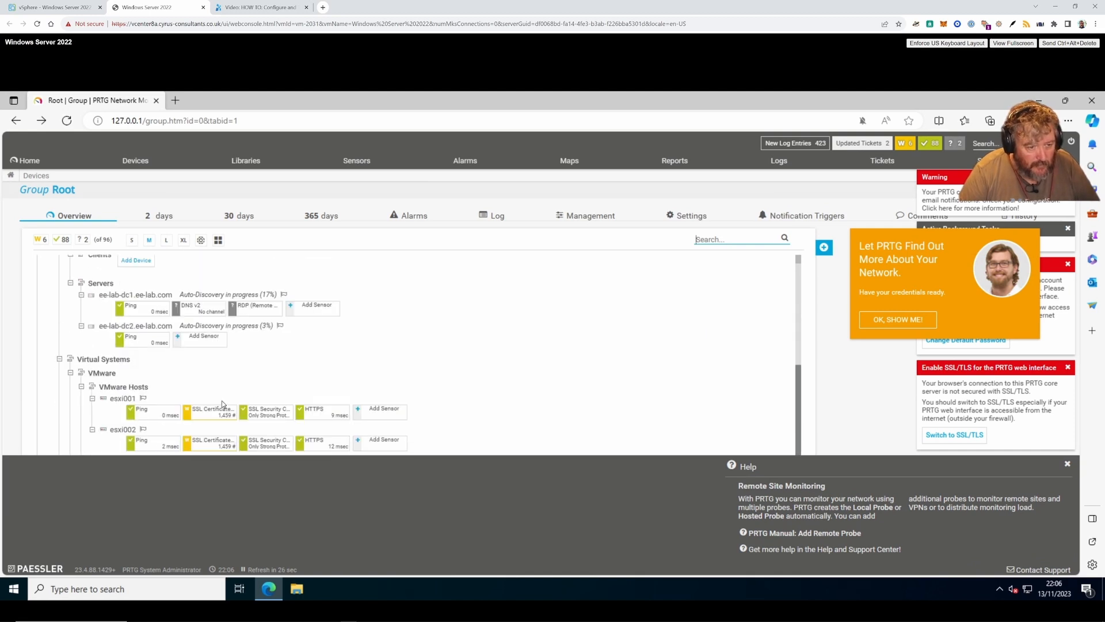
pyautogui.scroll(-1, 222, 404)
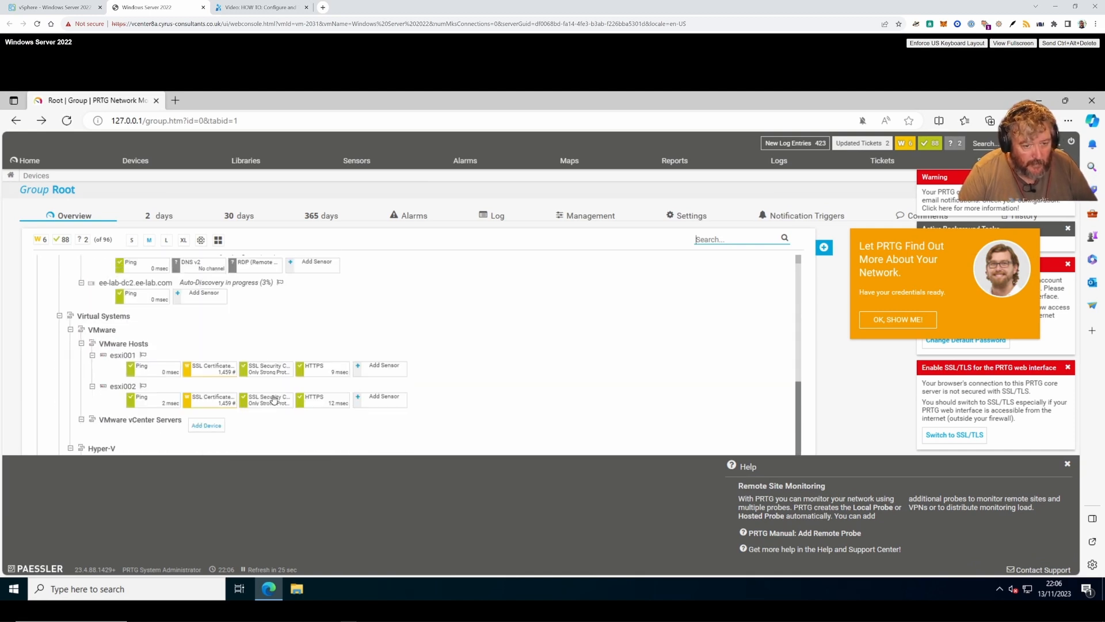
pyautogui.rightClick(119, 359)
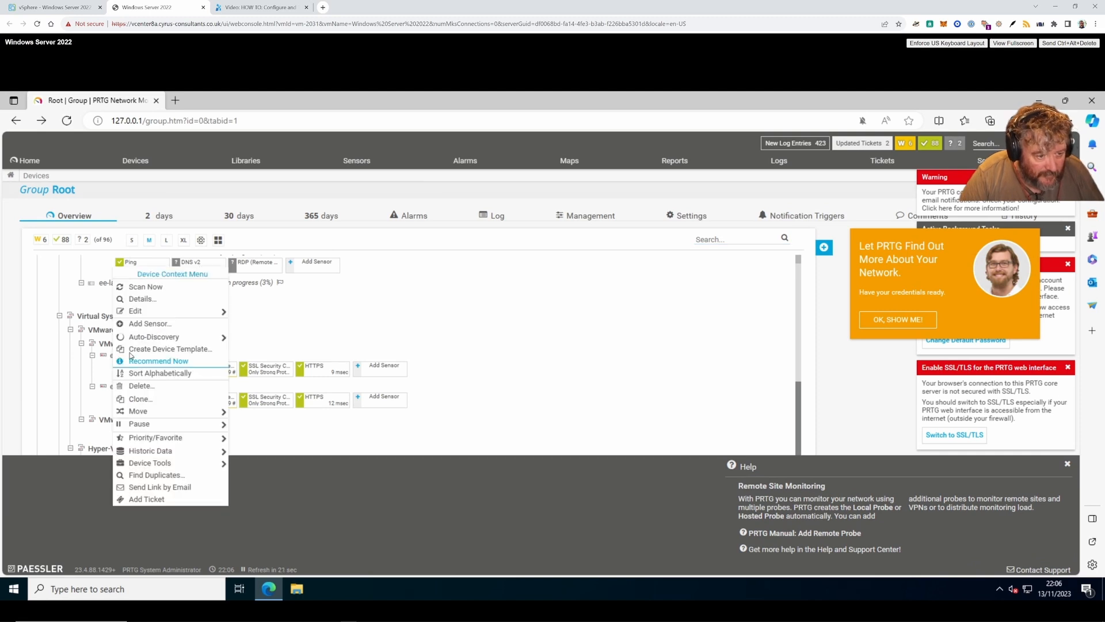
pyautogui.click(150, 311)
pyautogui.rightClick(122, 356)
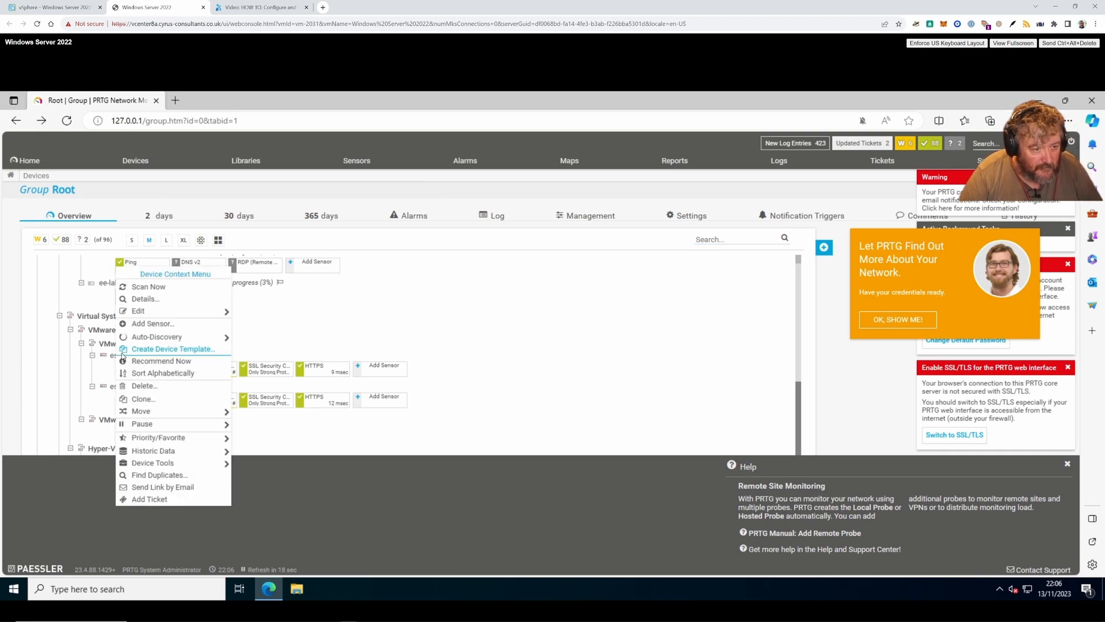
# - In esxi001's settings, stop inheriting SNMP credentials and switch to SNMP v3 with SHA authentication
pyautogui.moveTo(167, 312)
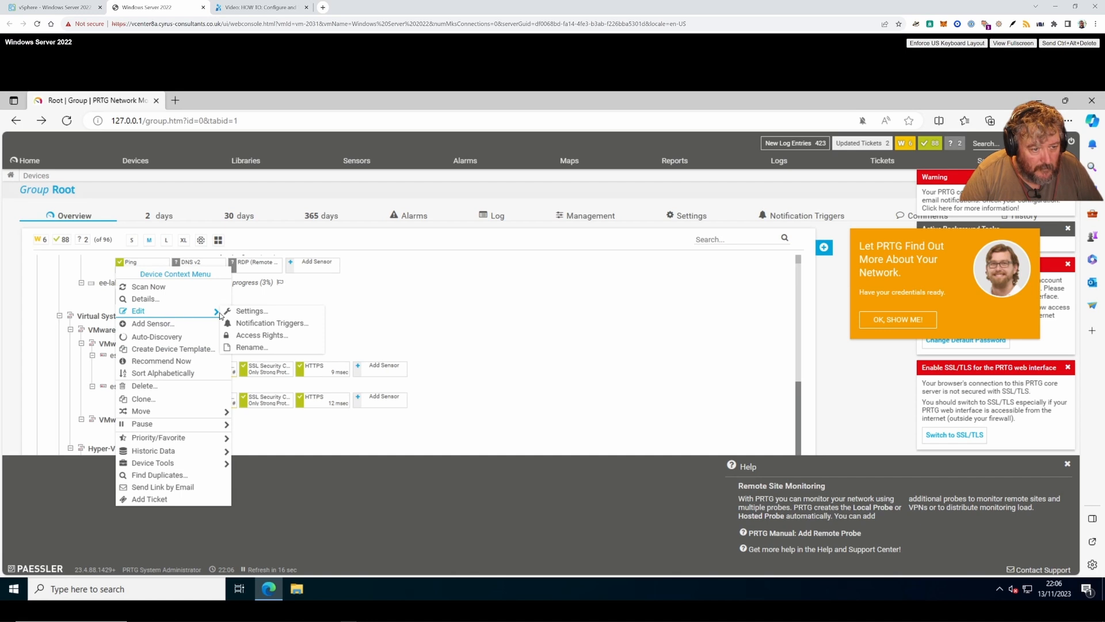
pyautogui.click(250, 313)
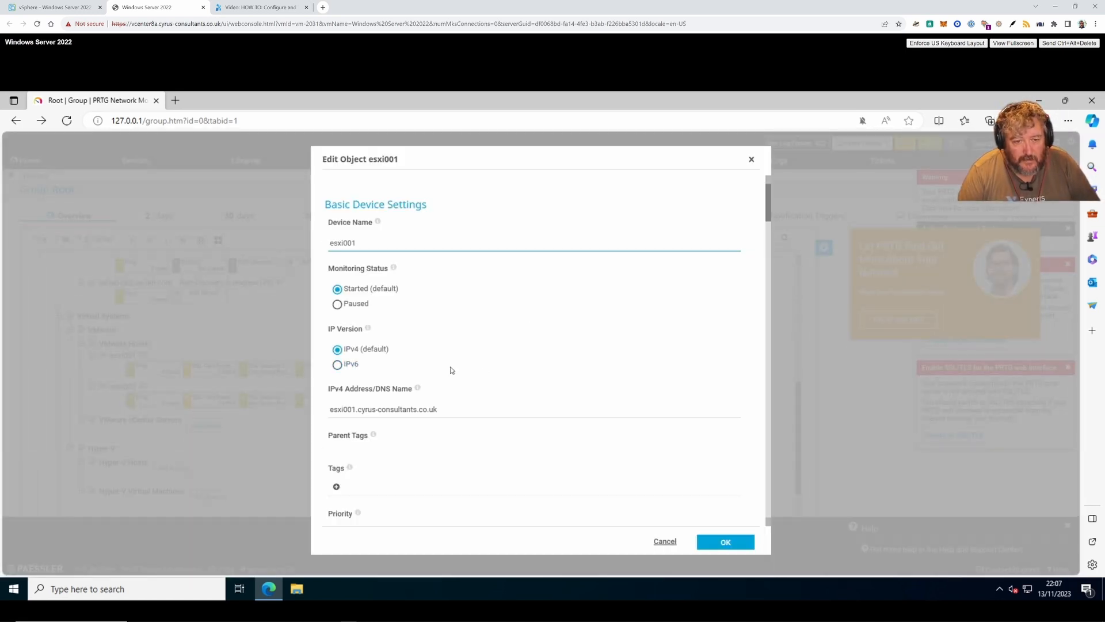
pyautogui.scroll(-5, 412, 382)
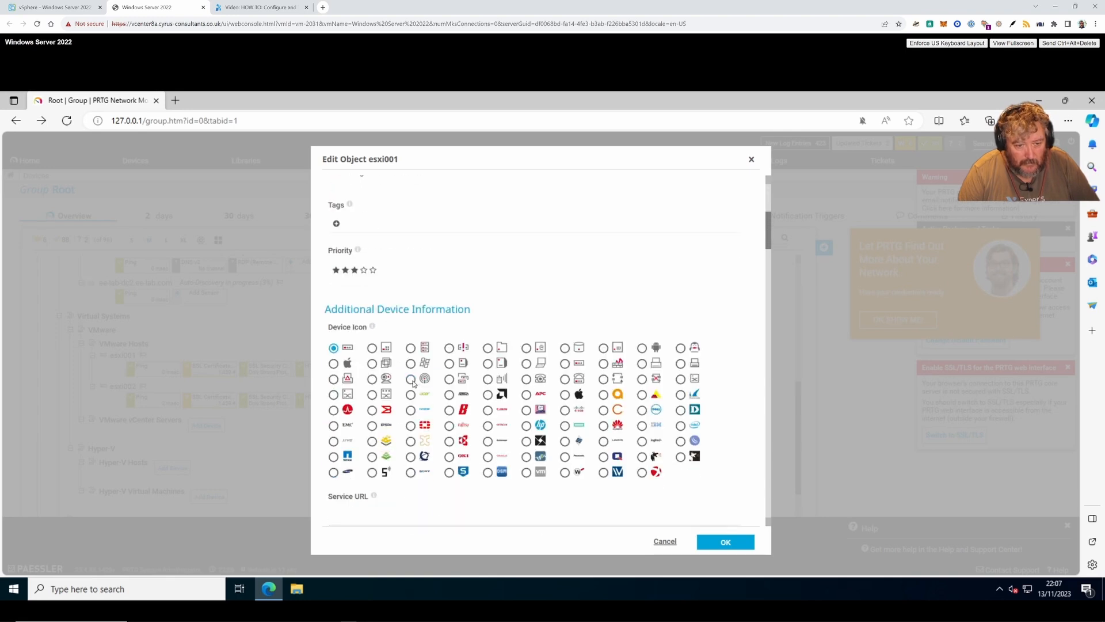
pyautogui.scroll(-3, 413, 385)
pyautogui.scroll(-5, 414, 385)
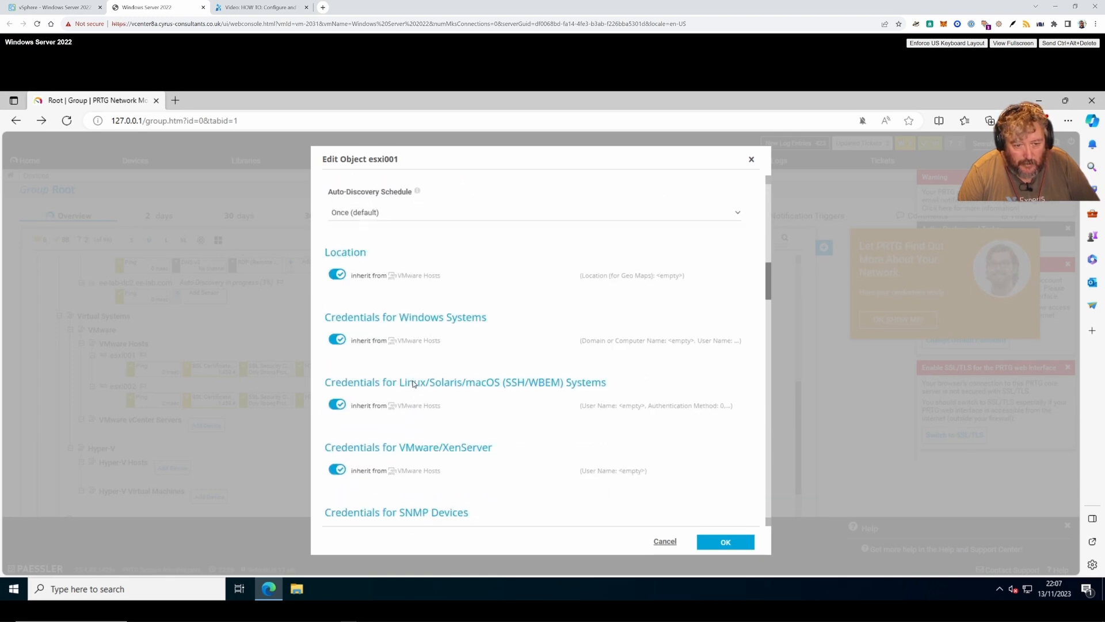
pyautogui.scroll(-2, 413, 381)
pyautogui.click(373, 435)
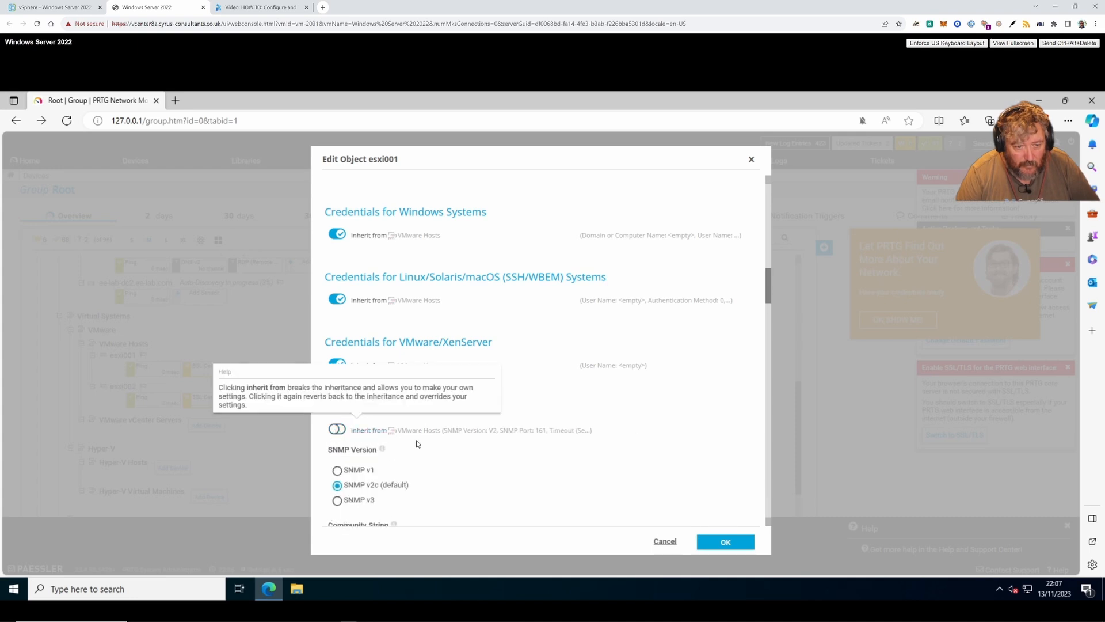
pyautogui.scroll(-2, 376, 439)
pyautogui.click(337, 396)
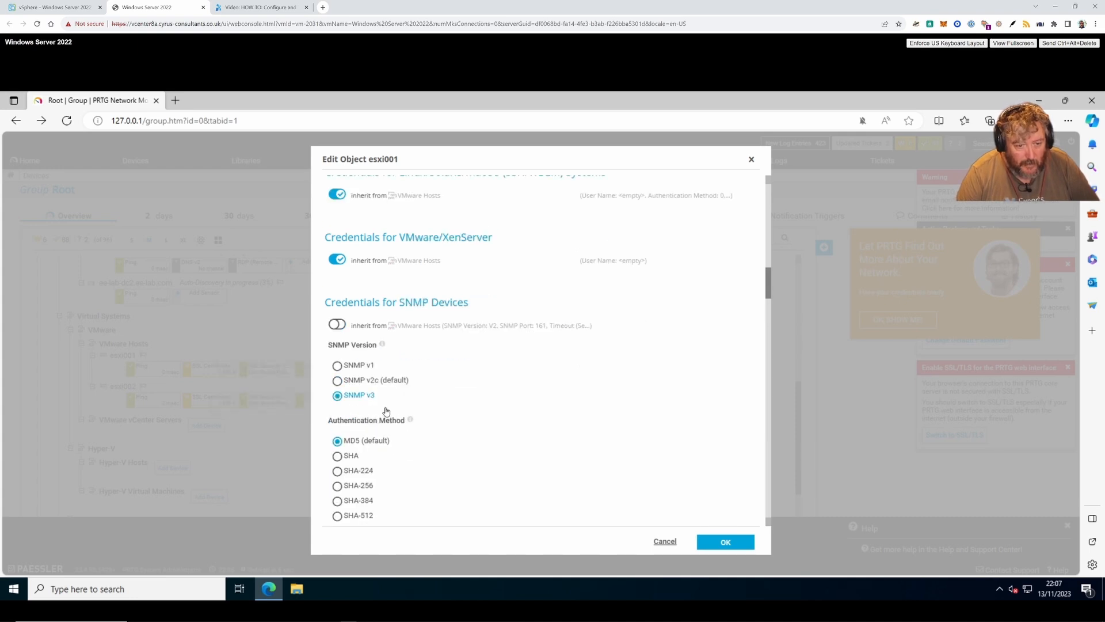
pyautogui.scroll(-2, 443, 425)
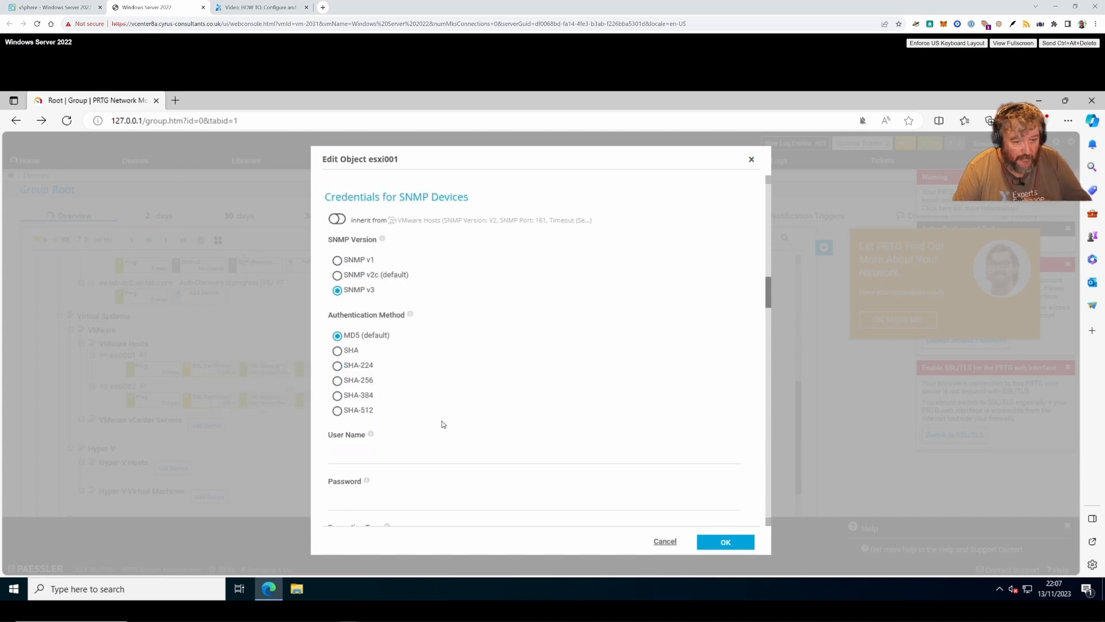
pyautogui.click(338, 351)
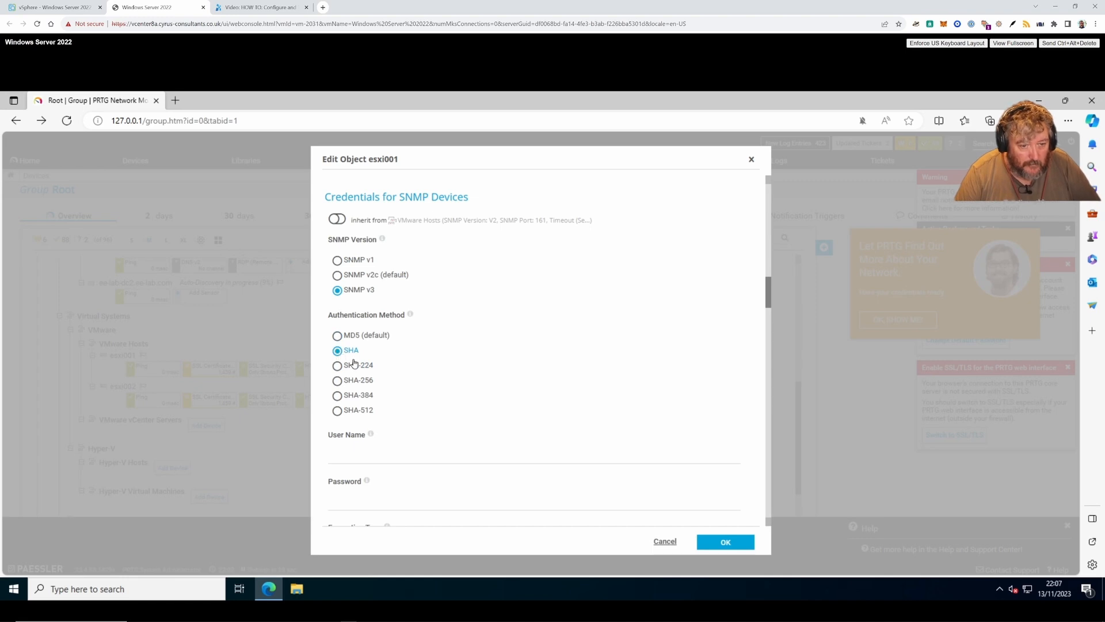
# - Enter the SNMP v3 user name and password, choose AES with an encryption key, and save
pyautogui.scroll(-2, 409, 398)
pyautogui.click(396, 353)
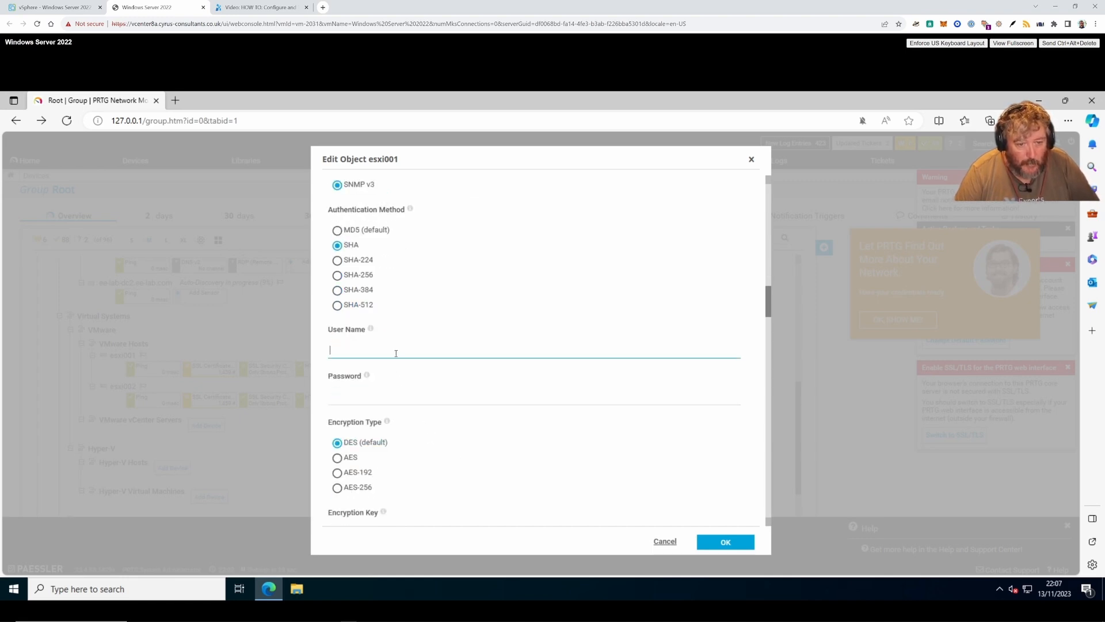
pyautogui.write('ada')
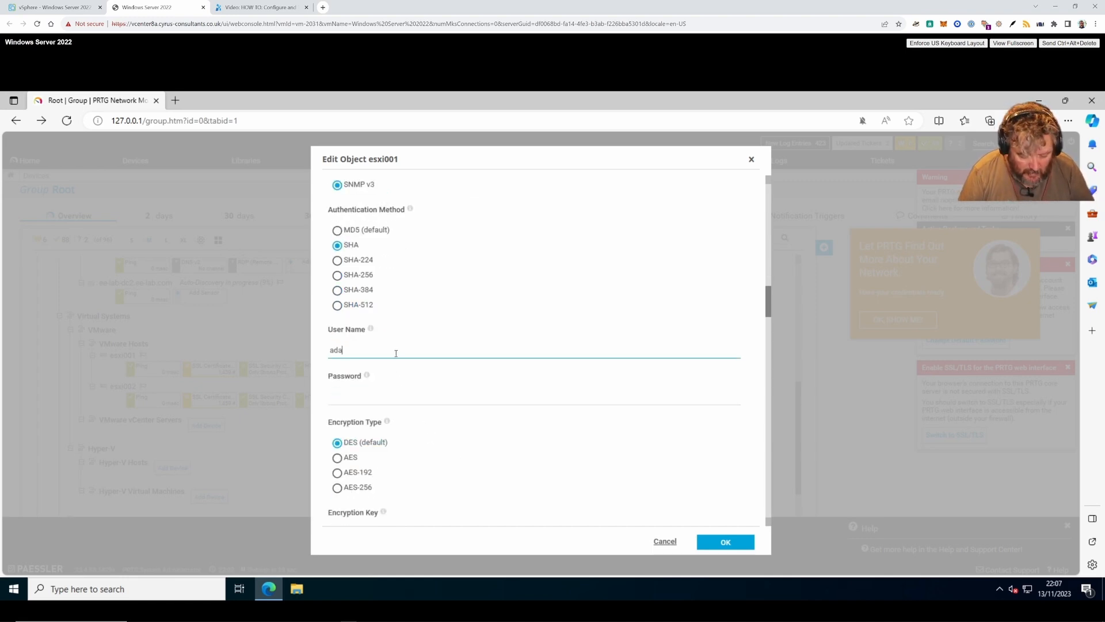
pyautogui.write('ph')
pyautogui.click(365, 400)
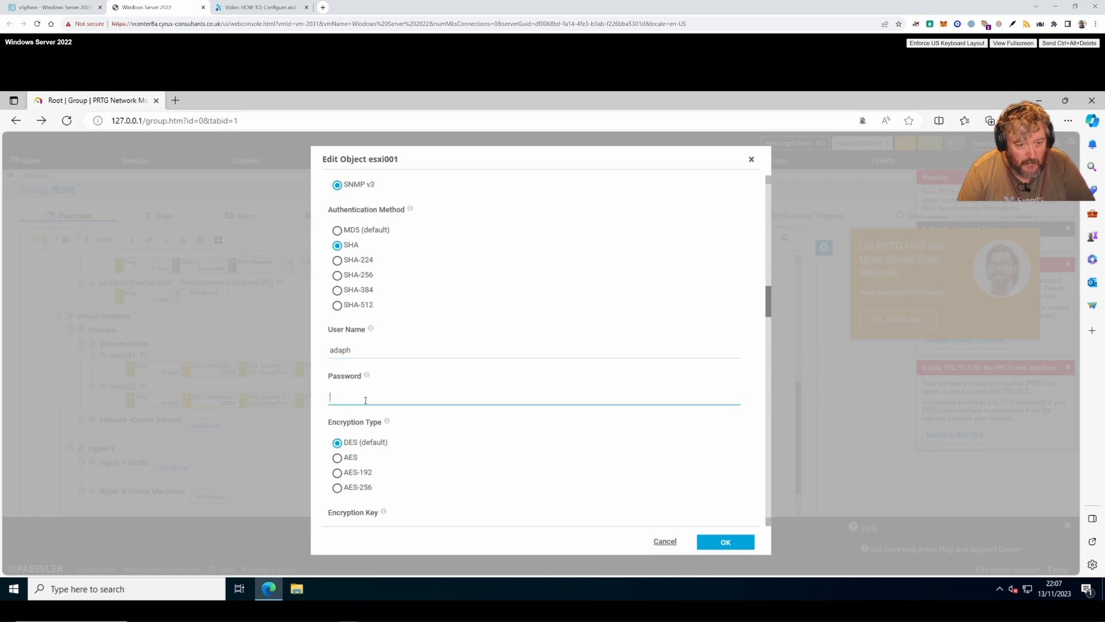
pyautogui.write('•')
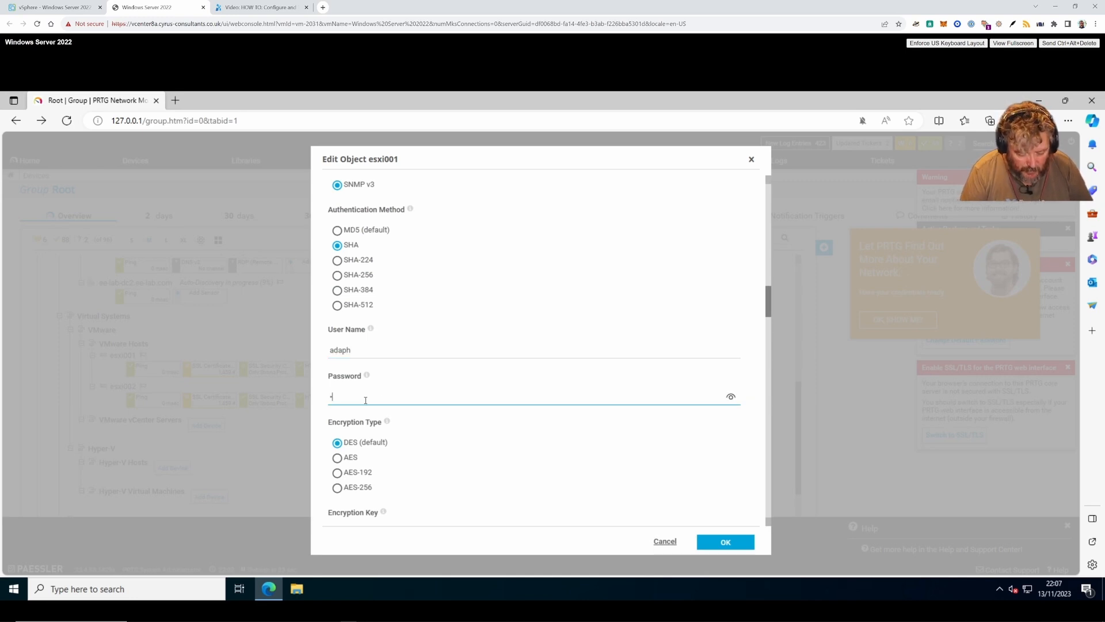
pyautogui.scroll(1, 375, 431)
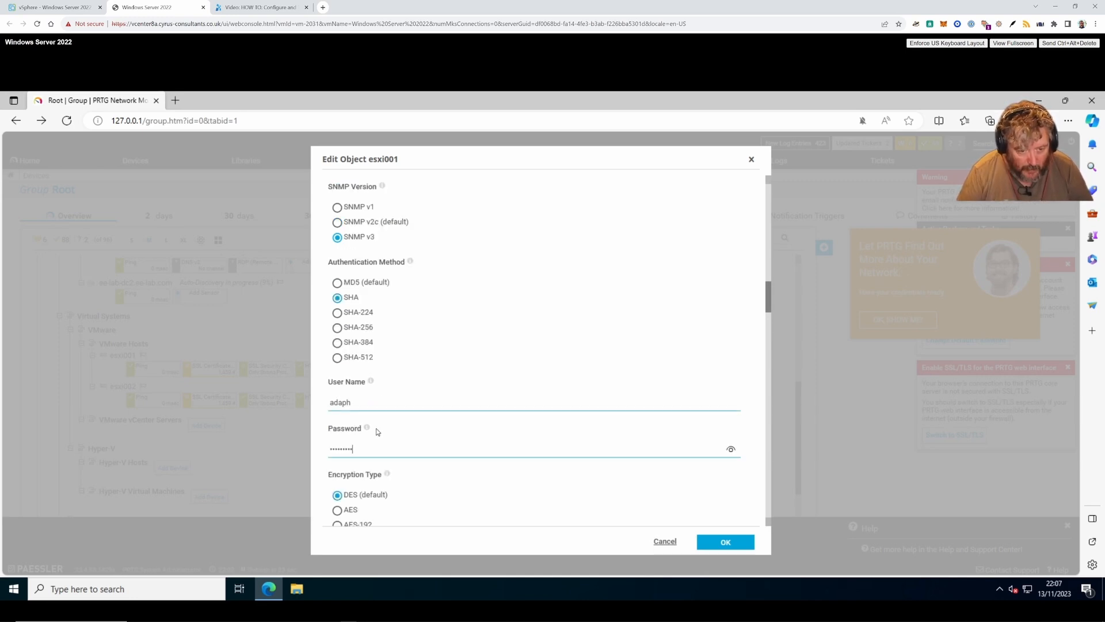
pyautogui.scroll(-2, 375, 431)
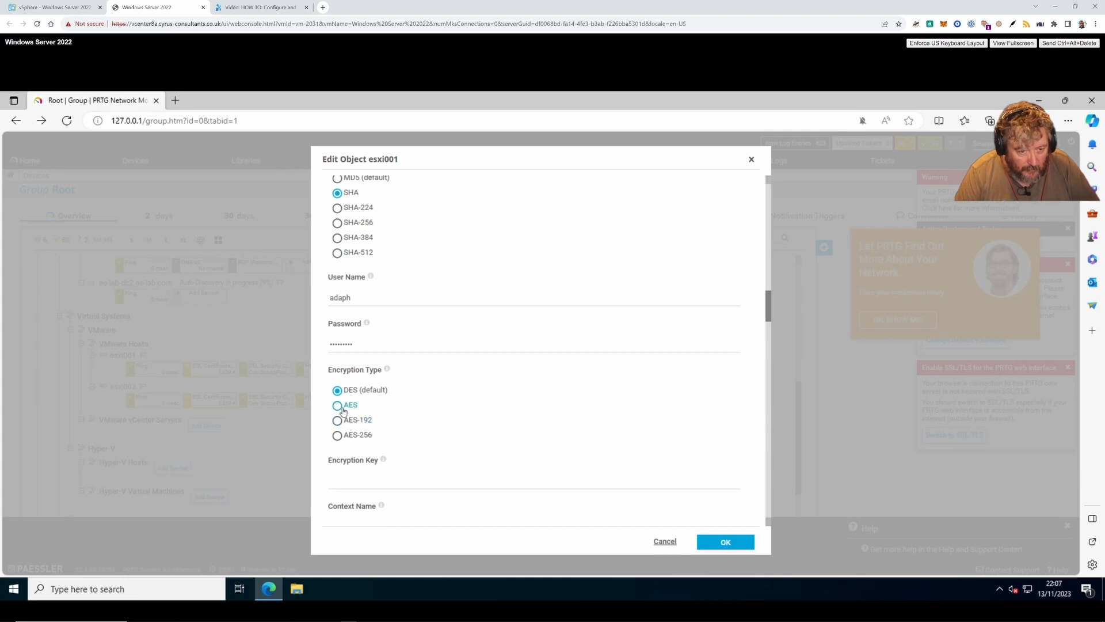
pyautogui.click(344, 409)
pyautogui.click(412, 483)
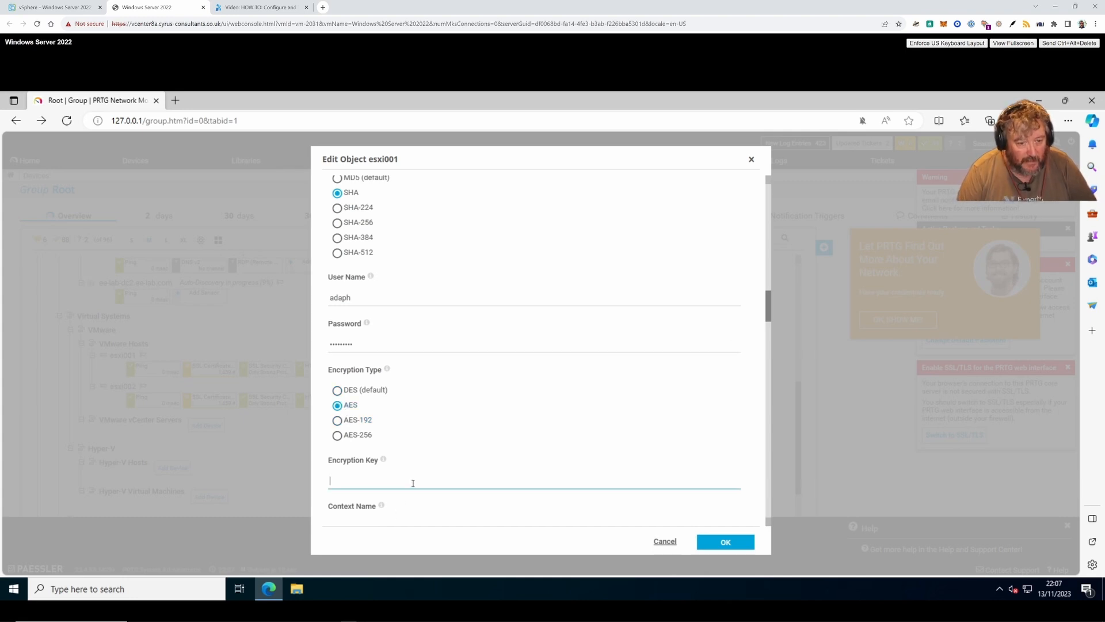
pyautogui.write('•')
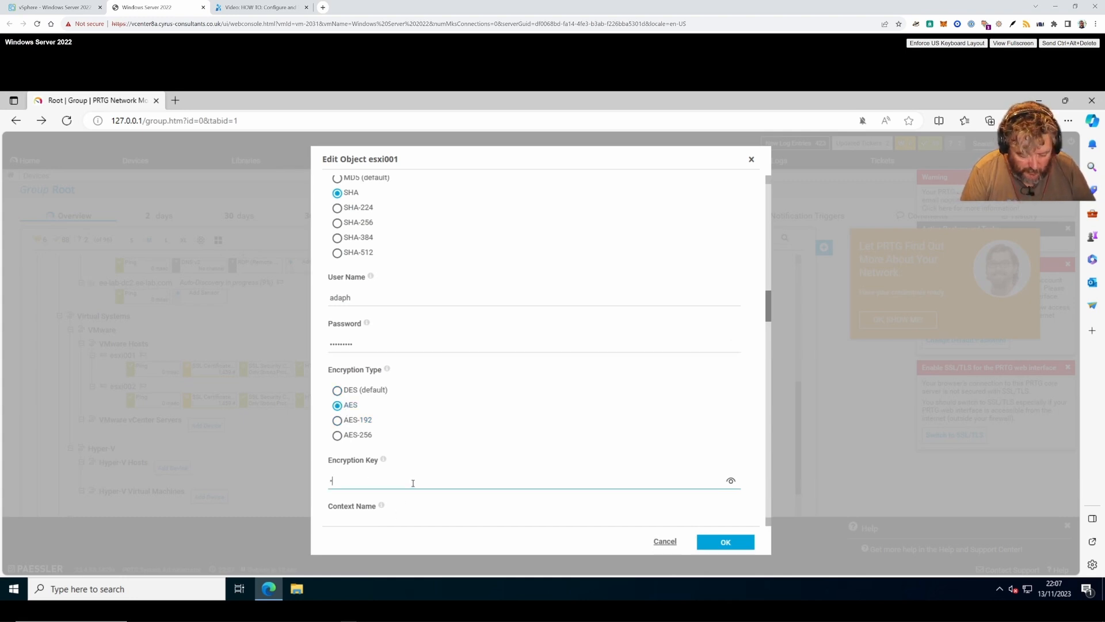
pyautogui.write('•••••••')
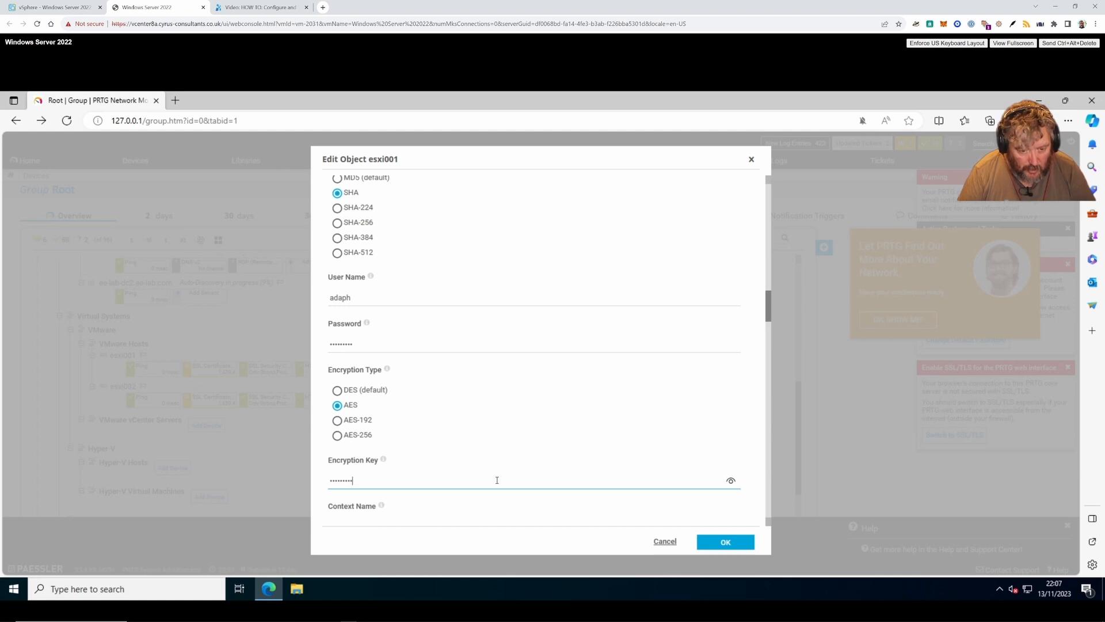
pyautogui.scroll(-2, 497, 479)
pyautogui.click(393, 424)
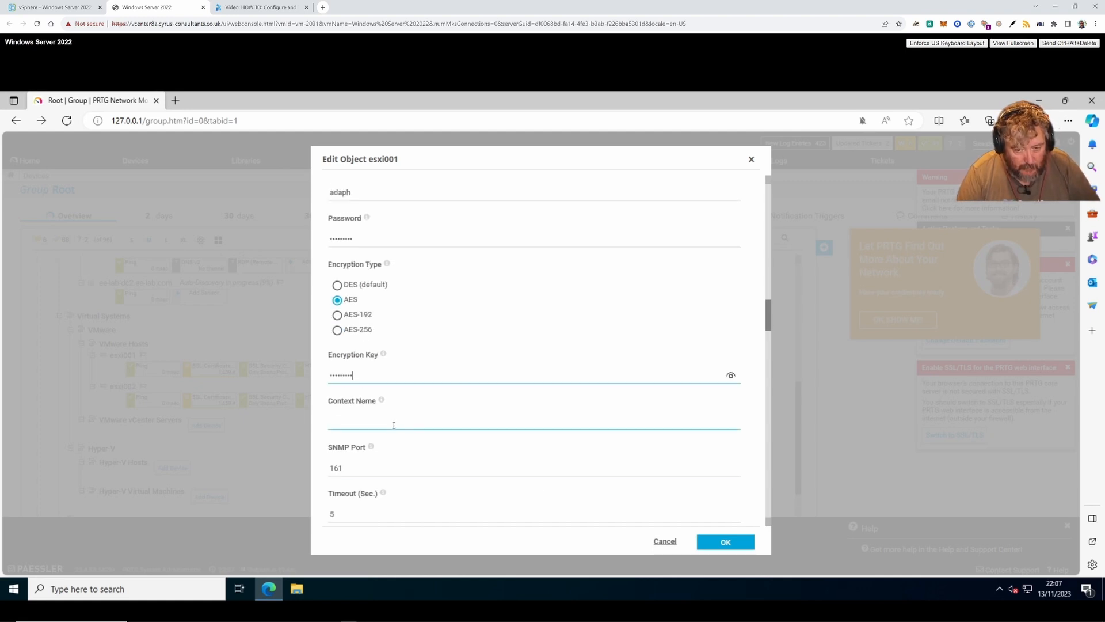
pyautogui.hotkey('shift', 'Tab')
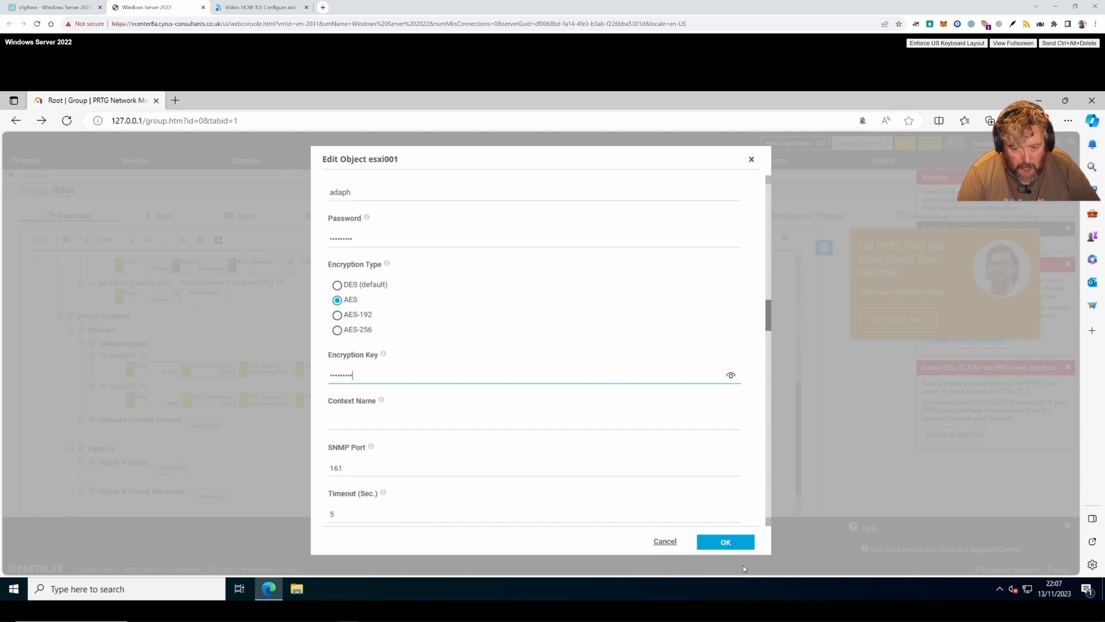
pyautogui.click(729, 544)
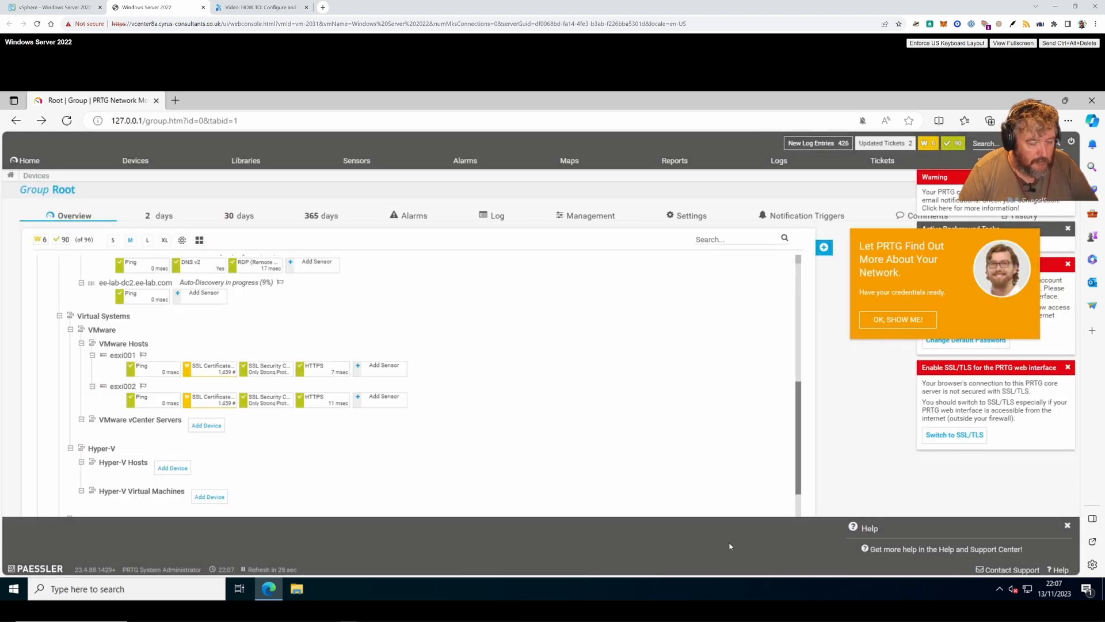
pyautogui.click(124, 355)
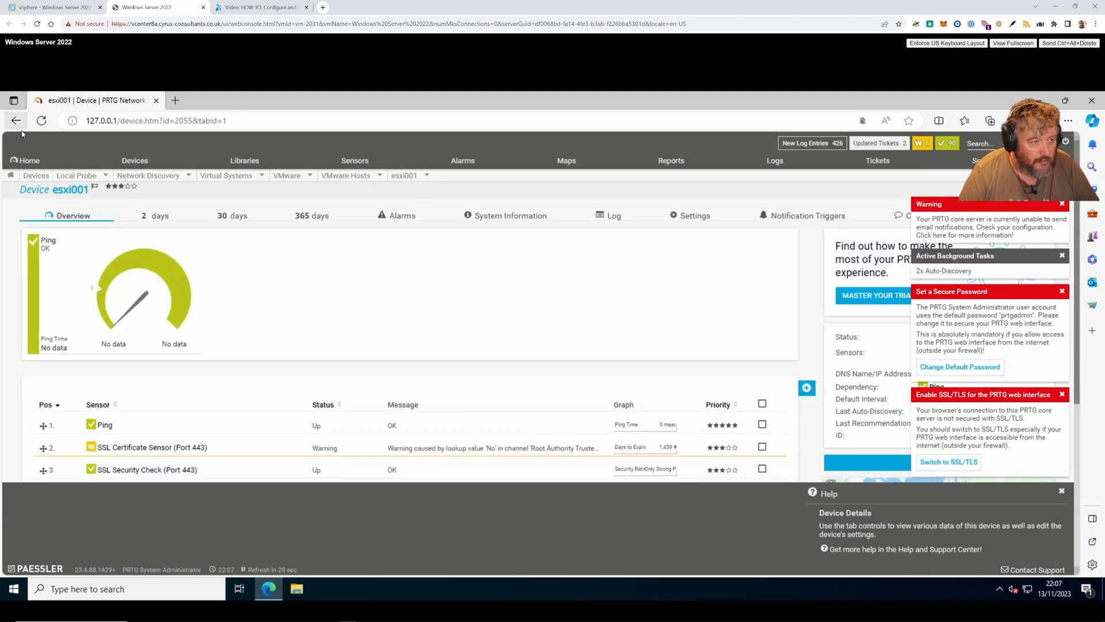
pyautogui.click(16, 121)
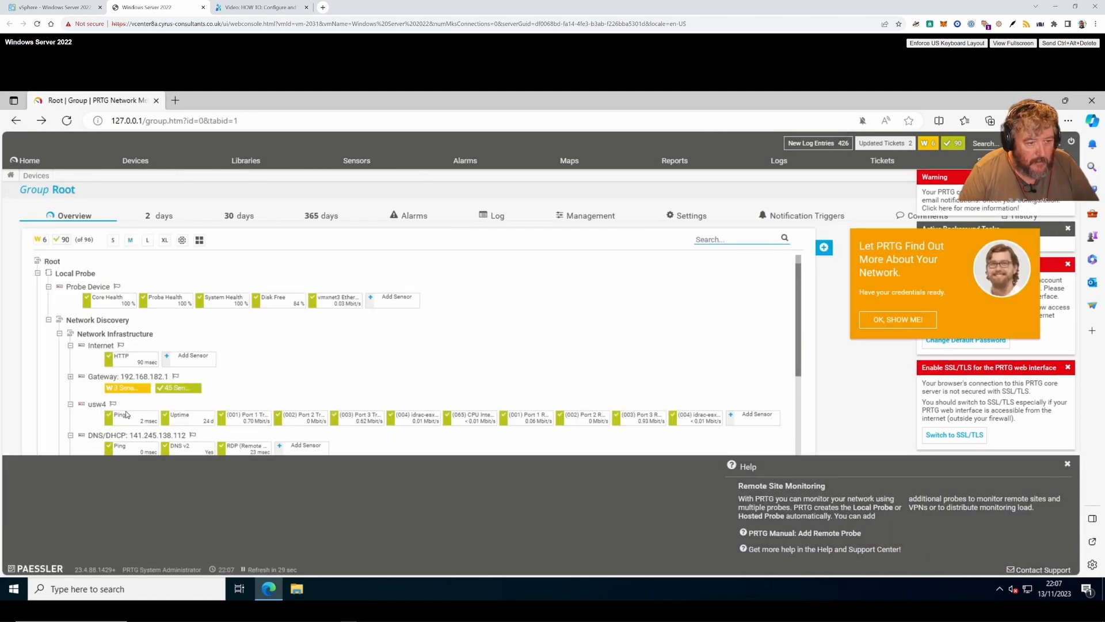
pyautogui.scroll(-3, 128, 416)
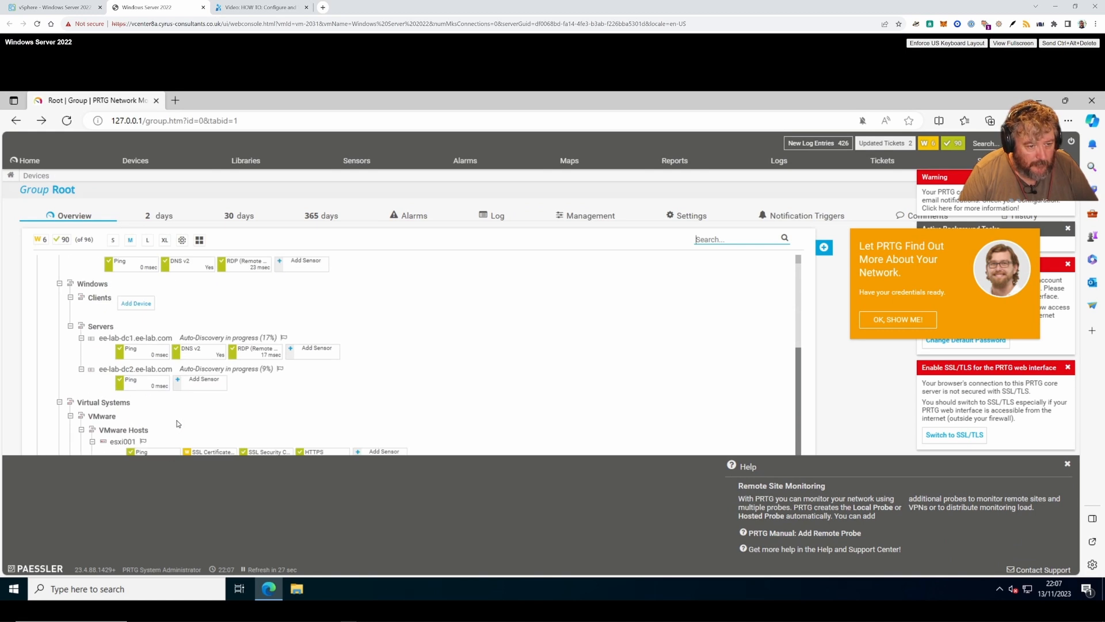
pyautogui.scroll(-3, 176, 424)
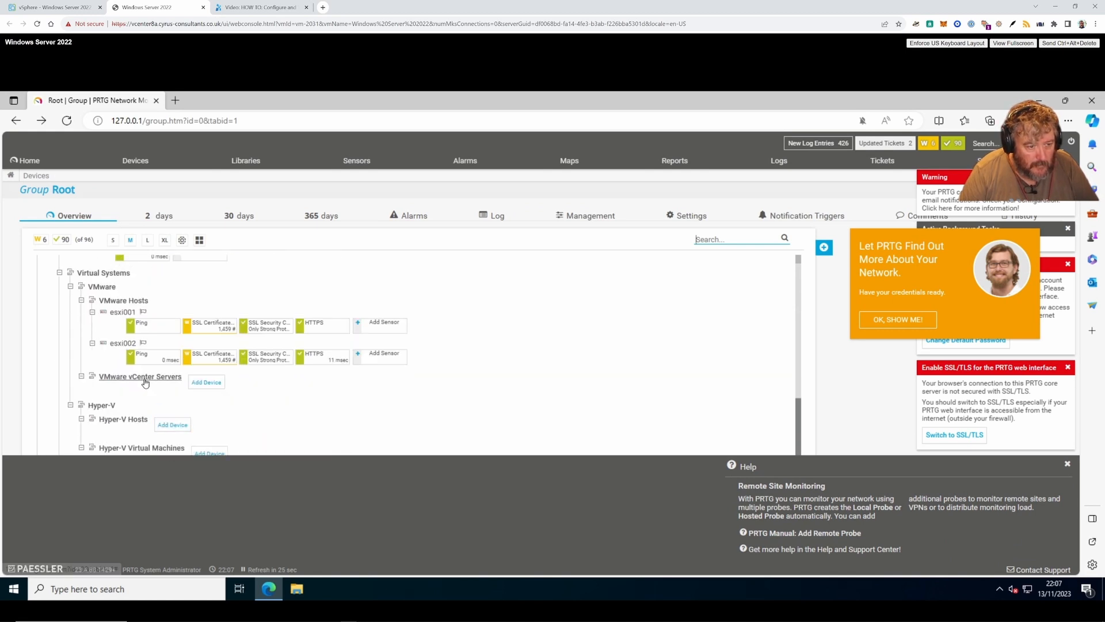
pyautogui.rightClick(122, 317)
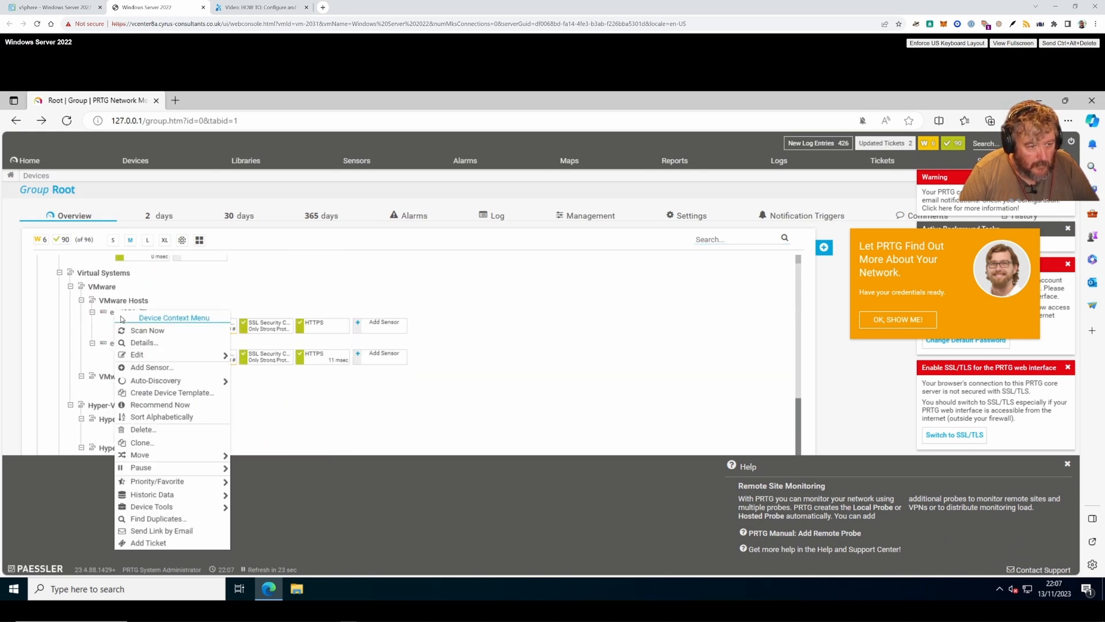
pyautogui.click(143, 331)
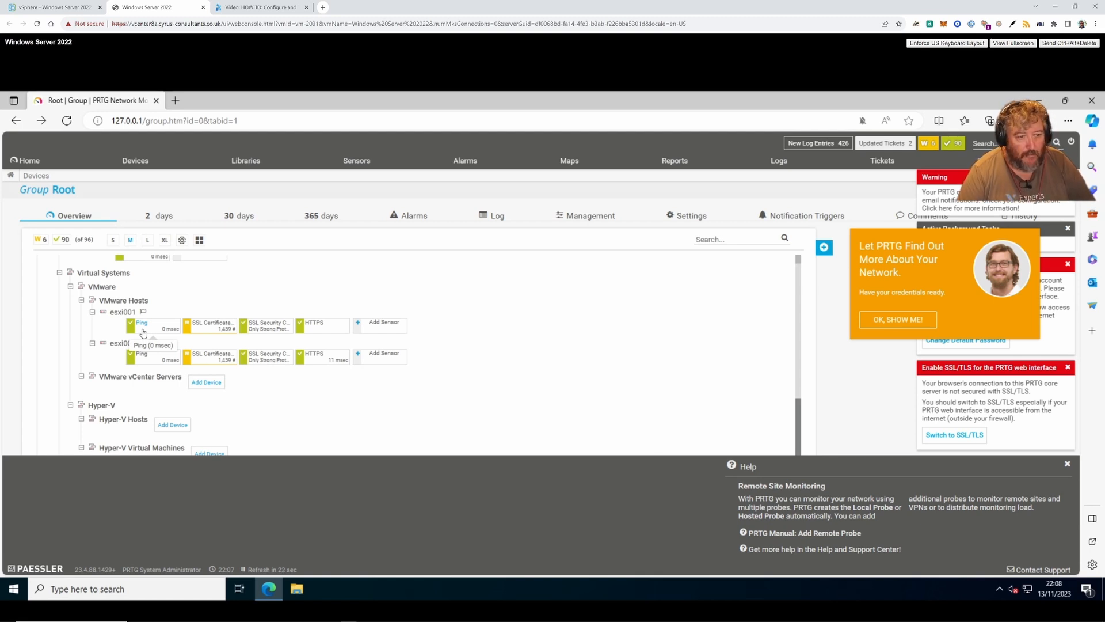
pyautogui.rightClick(134, 344)
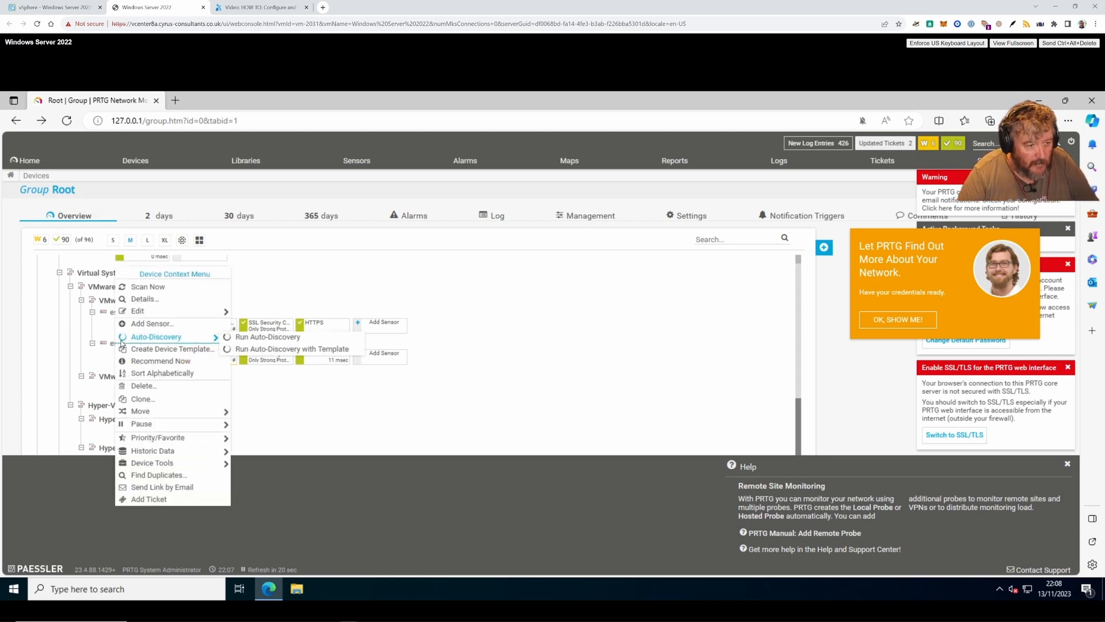
pyautogui.click(149, 314)
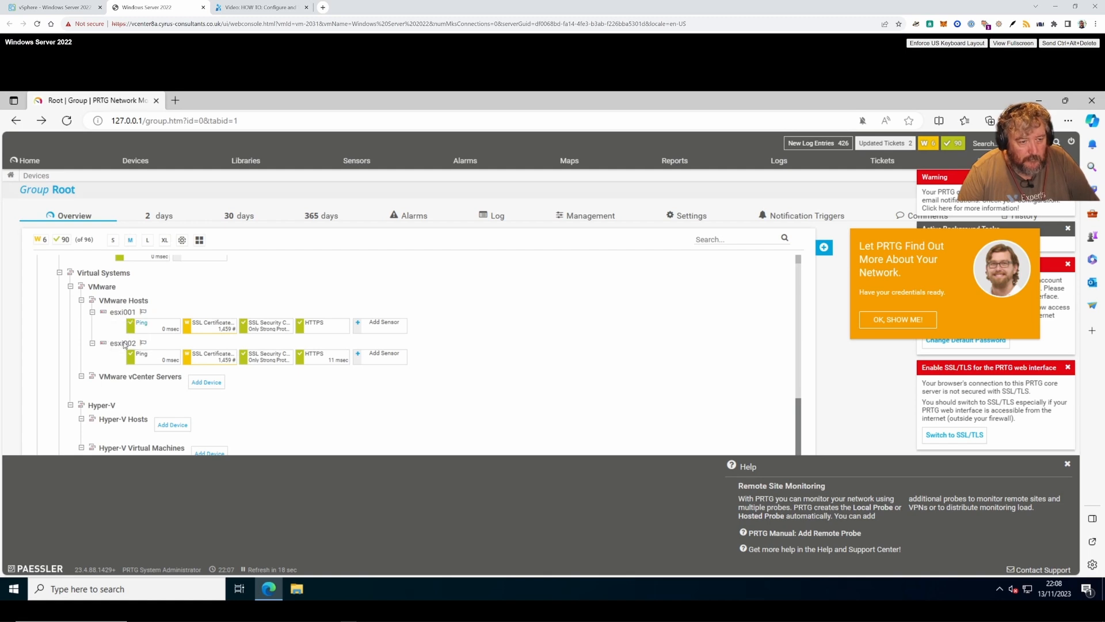
pyautogui.rightClick(149, 312)
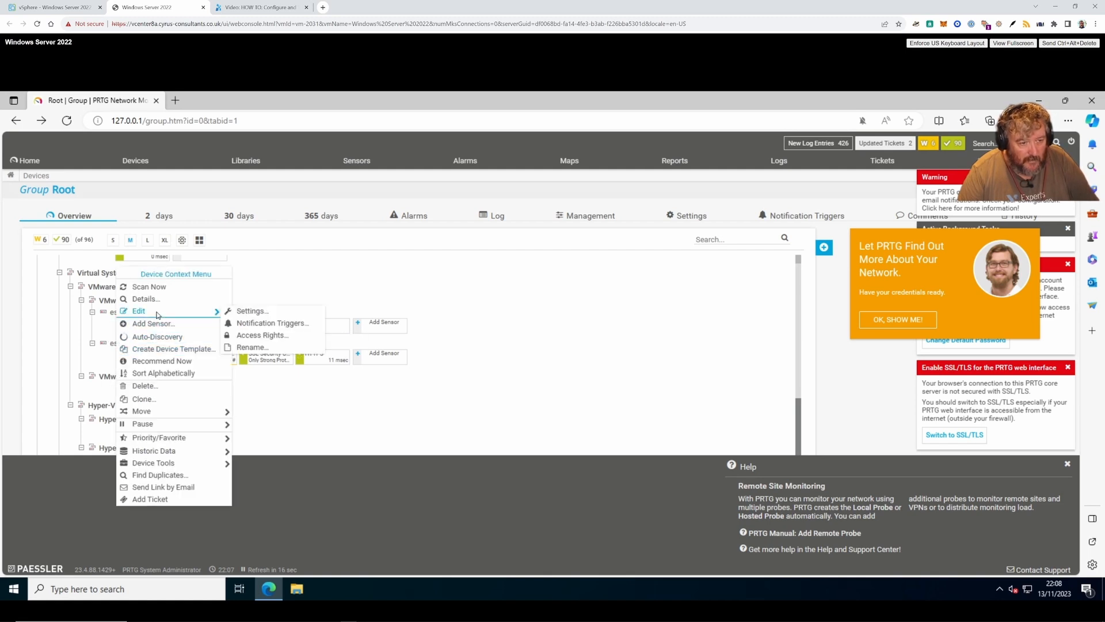
pyautogui.click(226, 310)
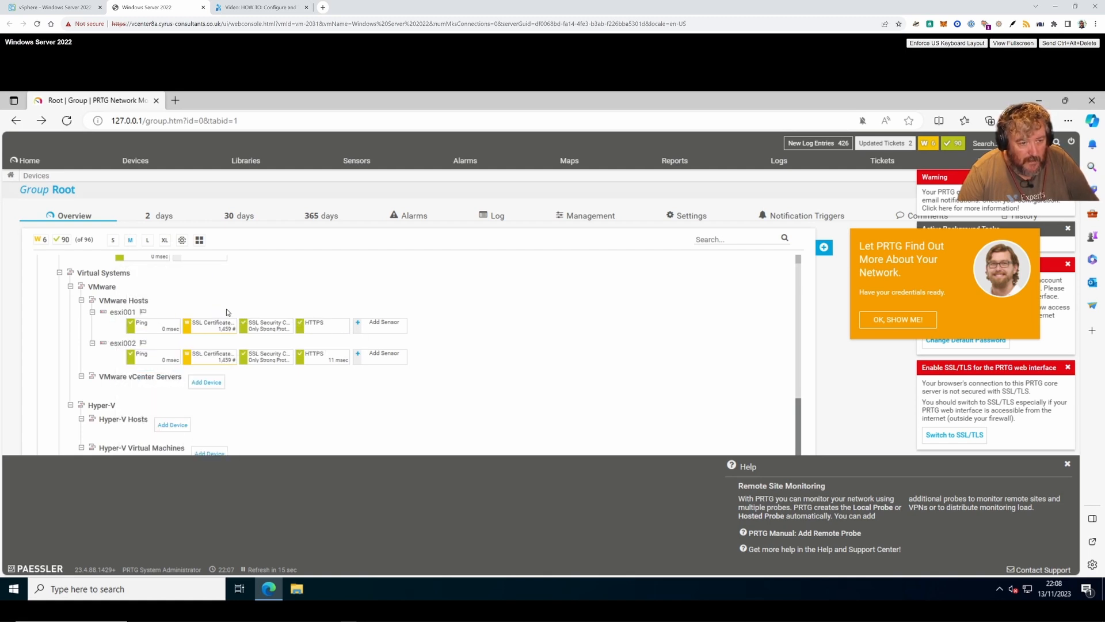
# - Open esxi002's Edit > Settings dialog and scroll down to its inherited credential sections
pyautogui.rightClick(116, 345)
pyautogui.moveTo(177, 314)
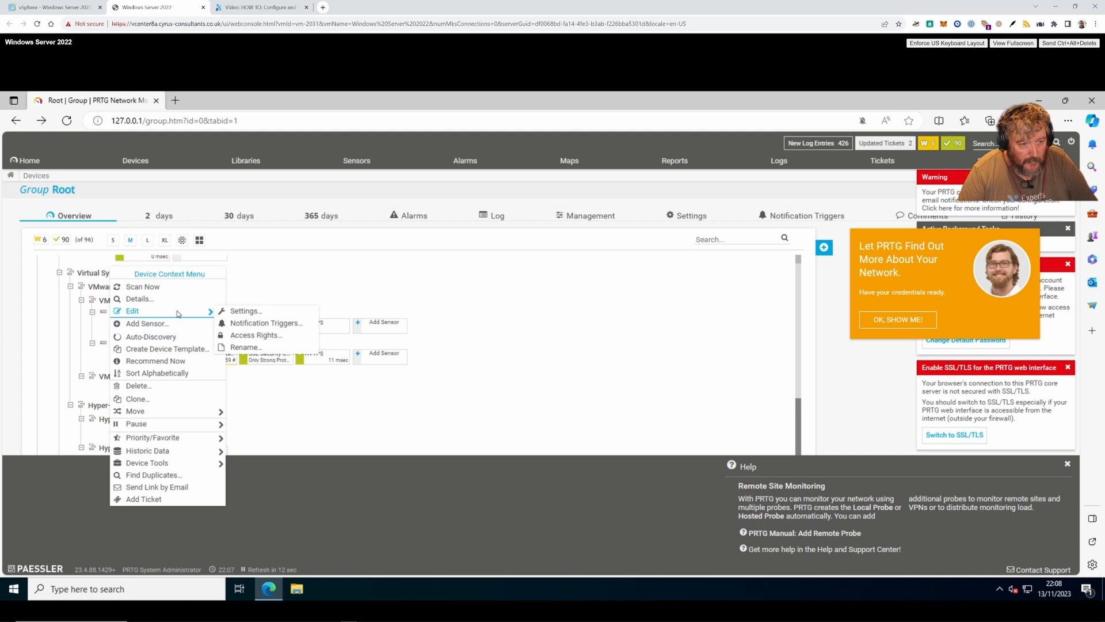
pyautogui.click(232, 311)
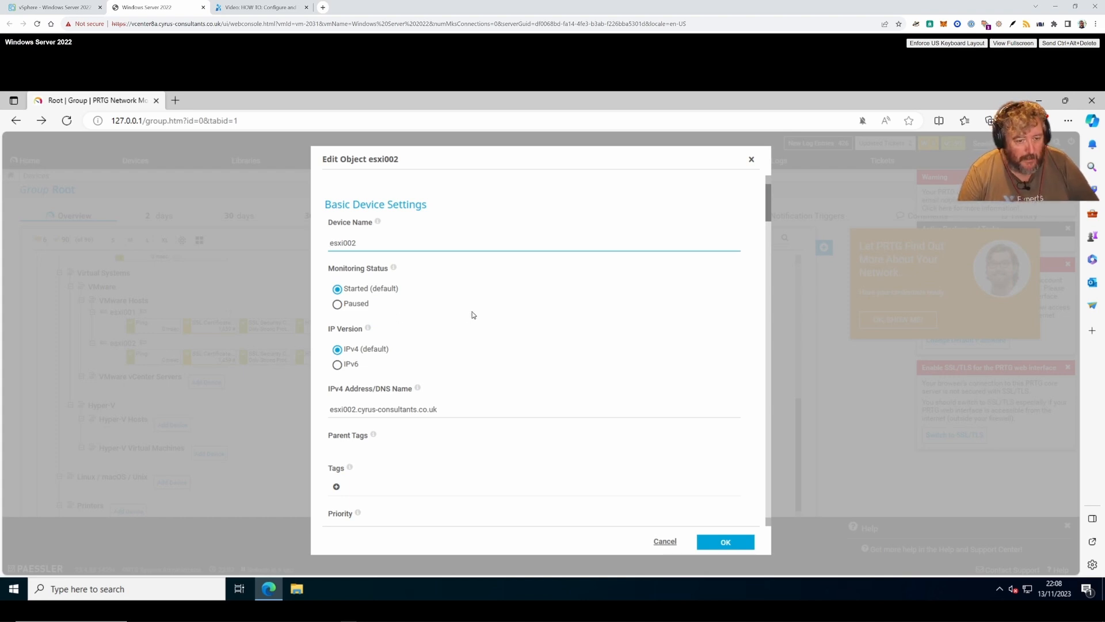
pyautogui.scroll(-5, 471, 318)
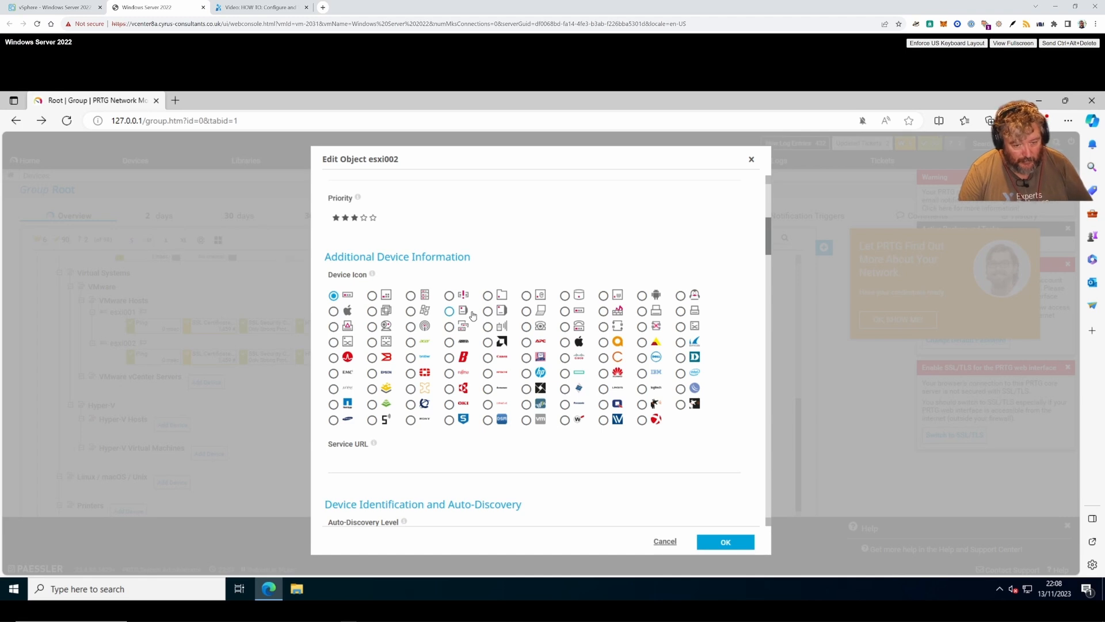
pyautogui.scroll(-2, 472, 315)
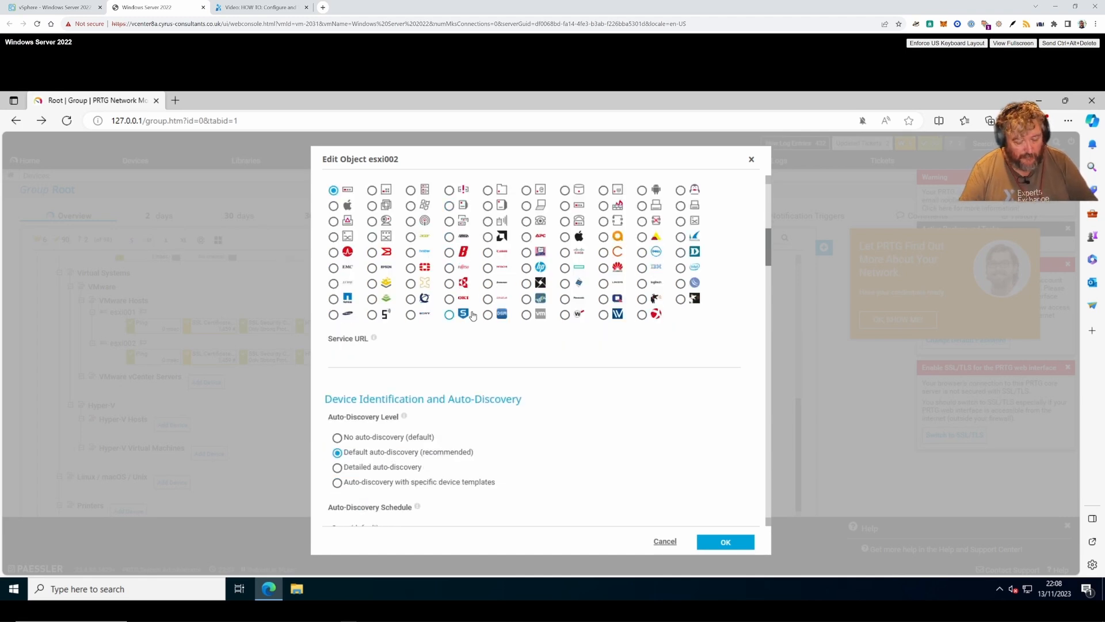
pyautogui.scroll(-8, 472, 315)
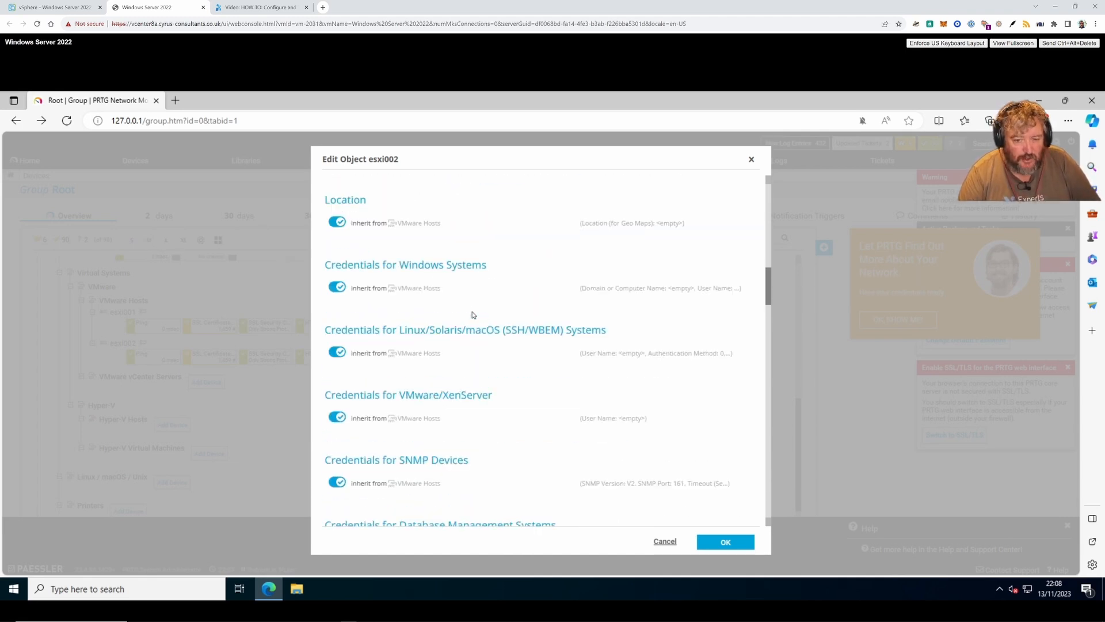
pyautogui.scroll(-2, 495, 385)
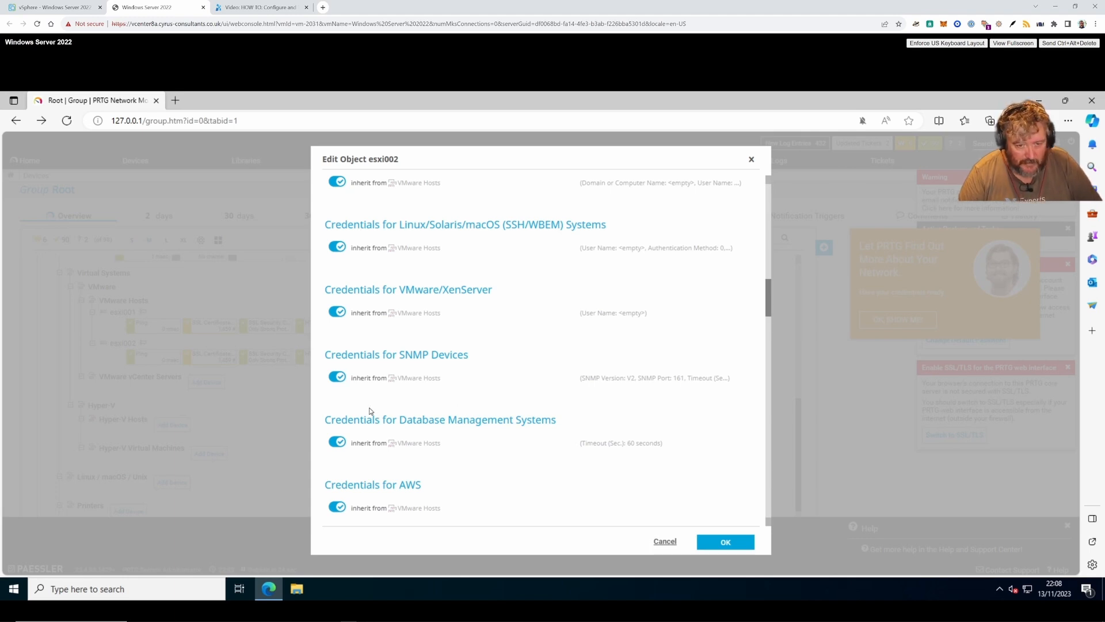
# - Stop esxi002 inheriting SNMP credentials and set it to SNMP v3 with SHA authentication
pyautogui.click(366, 387)
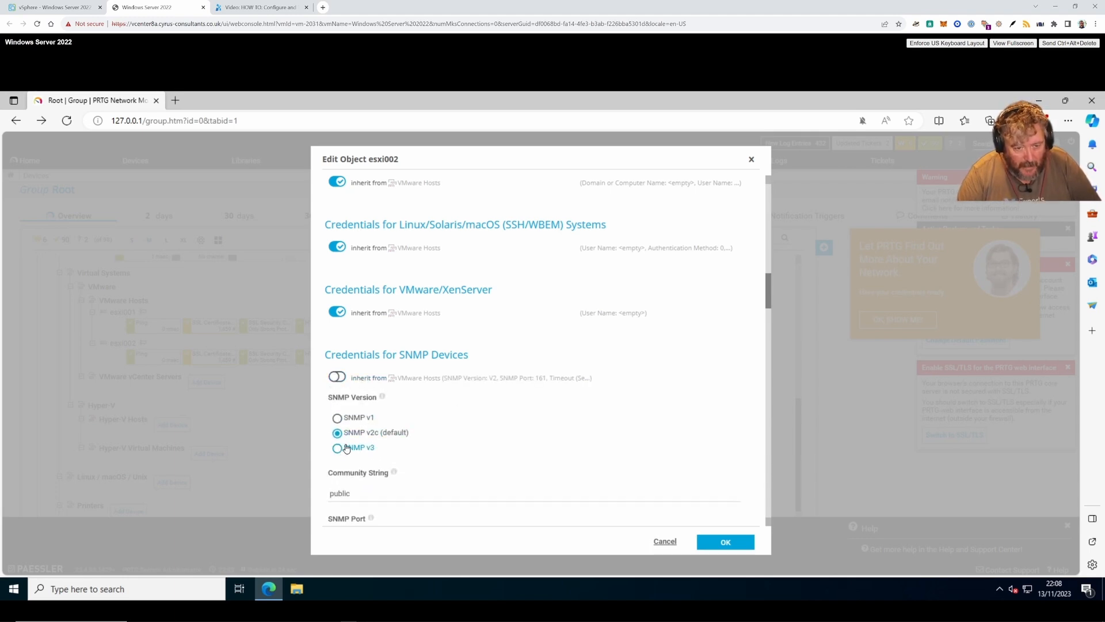
pyautogui.click(367, 452)
pyautogui.scroll(-2, 392, 451)
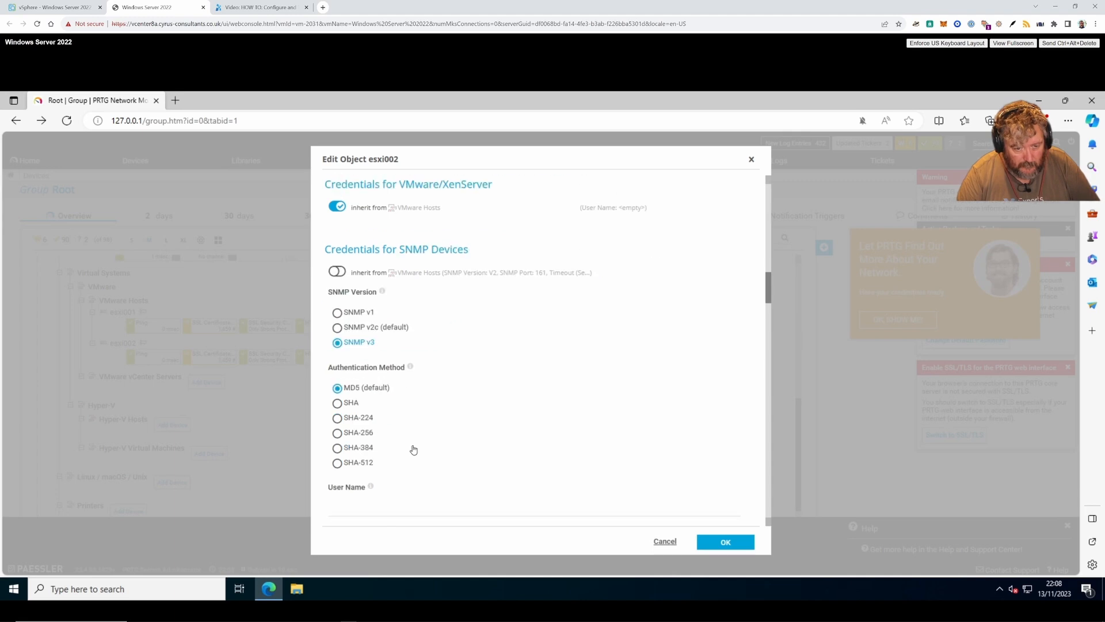
pyautogui.click(337, 403)
pyautogui.scroll(-3, 383, 415)
# - Enter the SNMP v3 user name and password, choose AES with an encryption key, and save
pyautogui.click(379, 353)
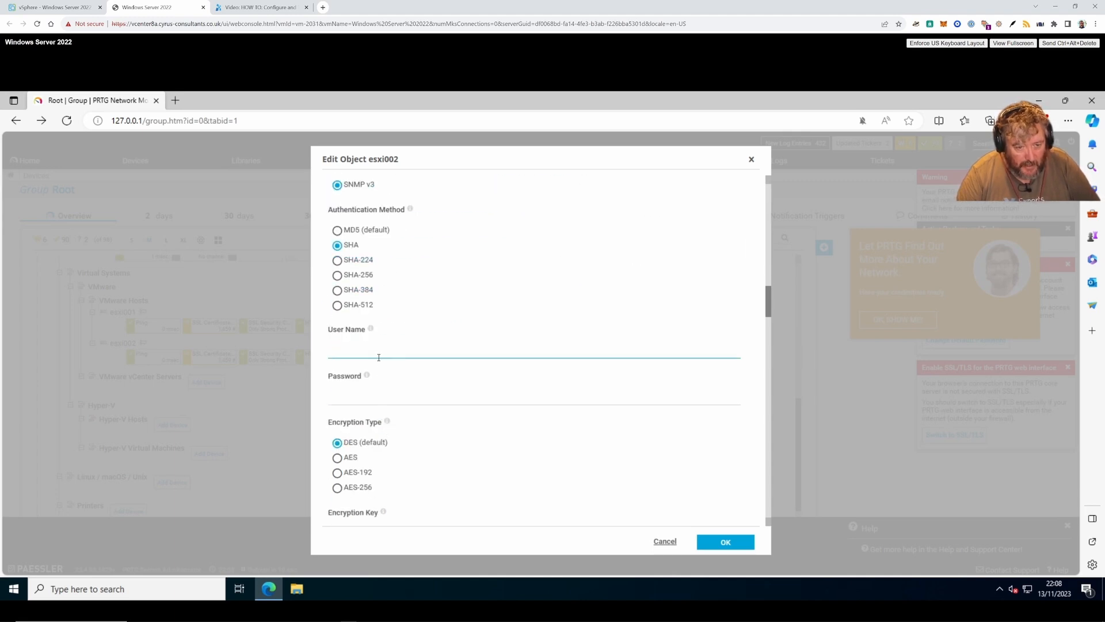
pyautogui.write('adaph')
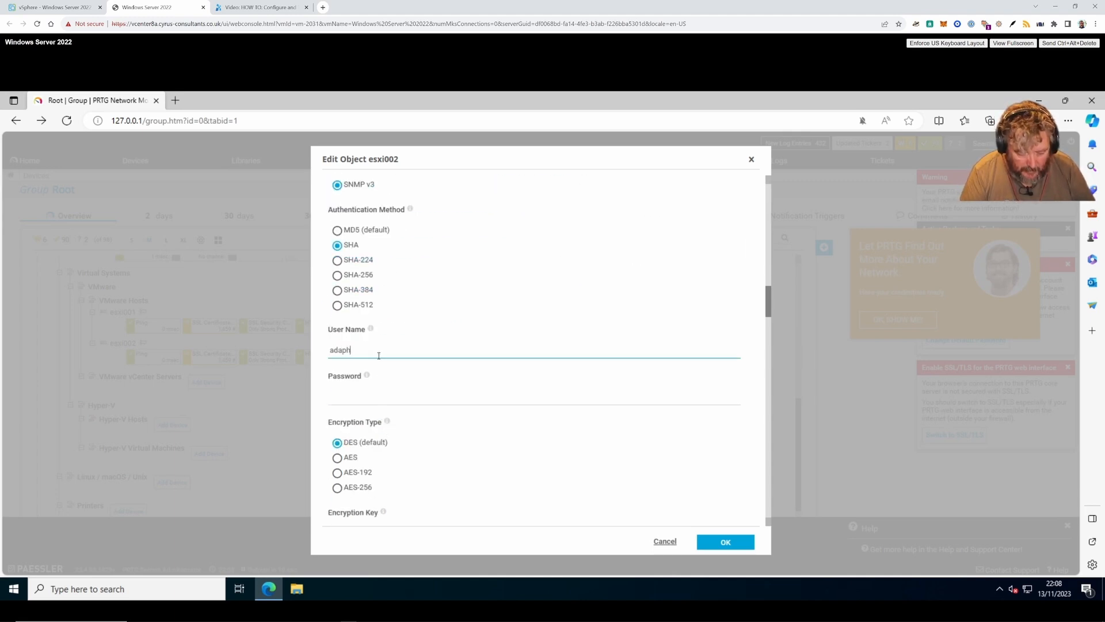
pyautogui.click(373, 397)
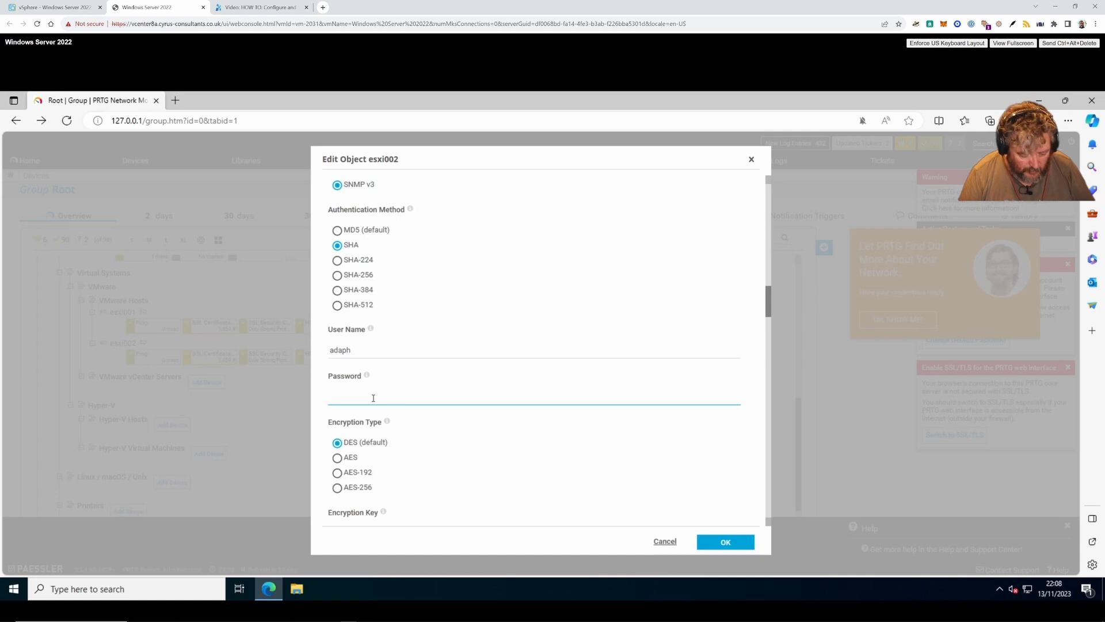
pyautogui.write('*******')
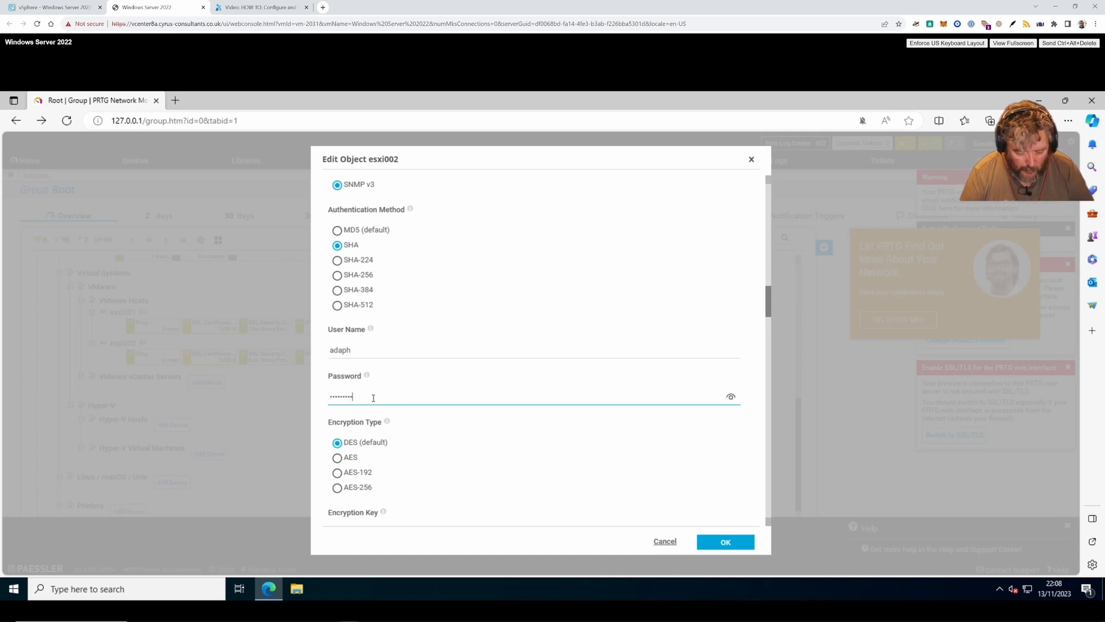
pyautogui.click(337, 458)
pyautogui.scroll(-3, 424, 514)
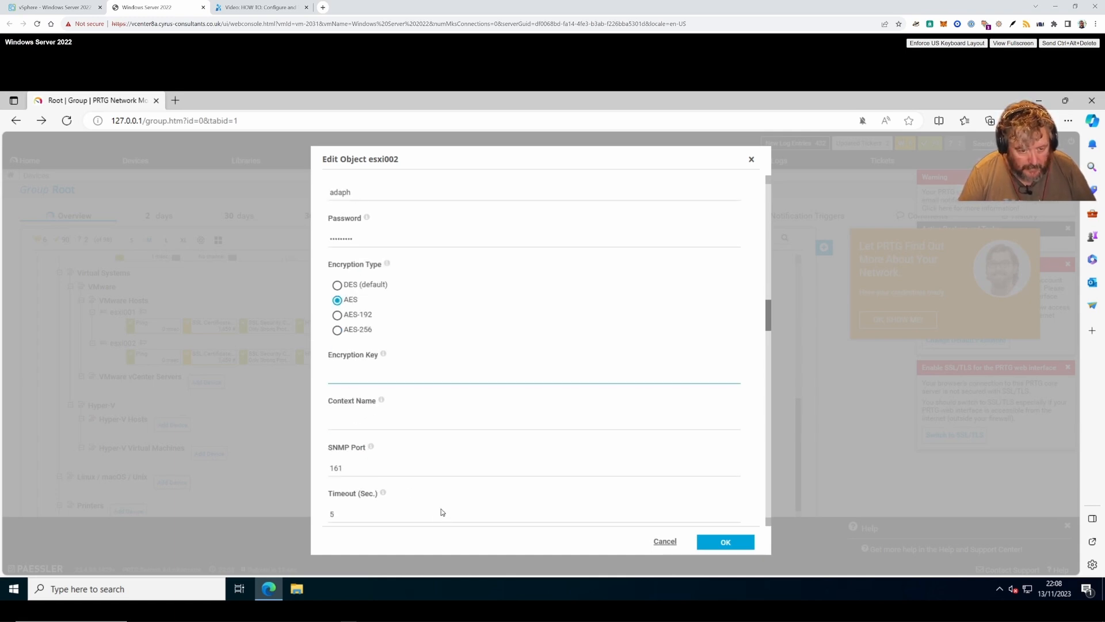
pyautogui.click(370, 374)
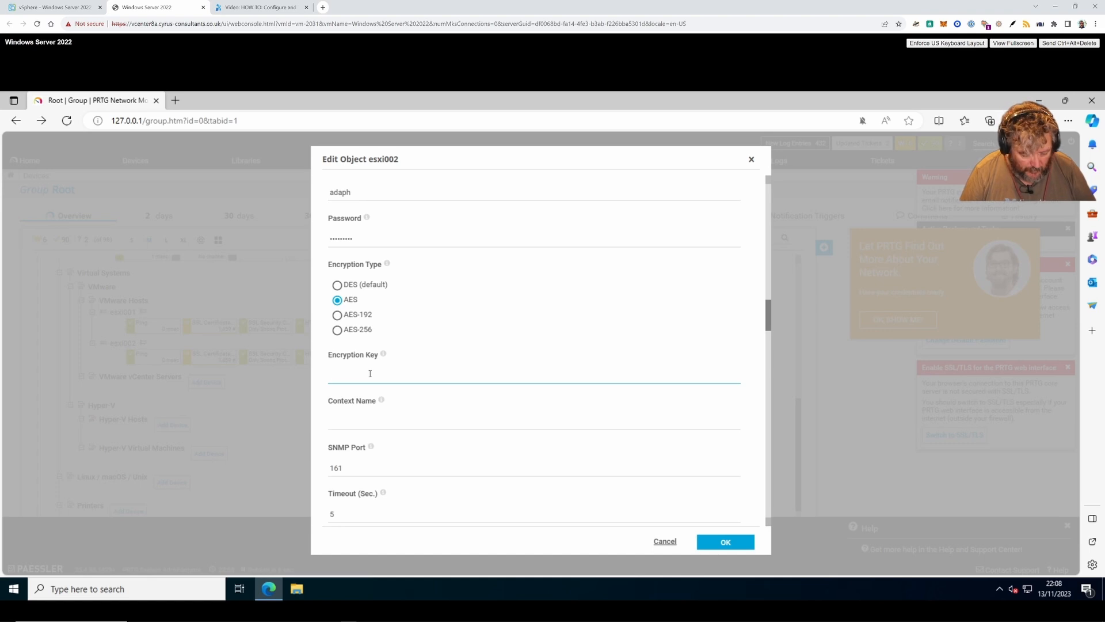
pyautogui.write('********')
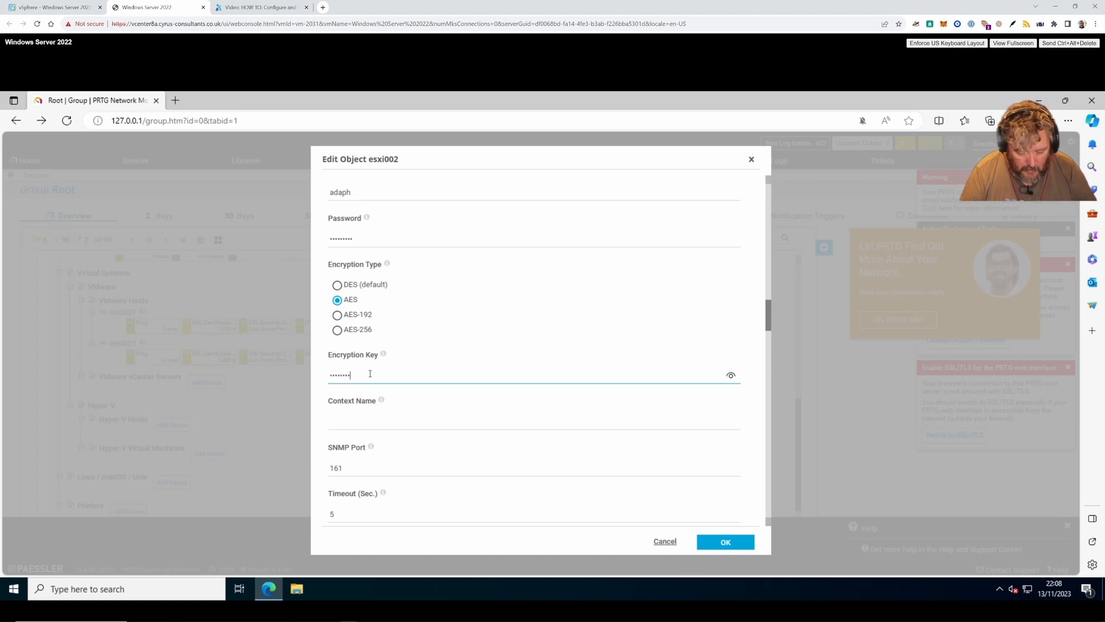
pyautogui.write('*')
pyautogui.click(727, 543)
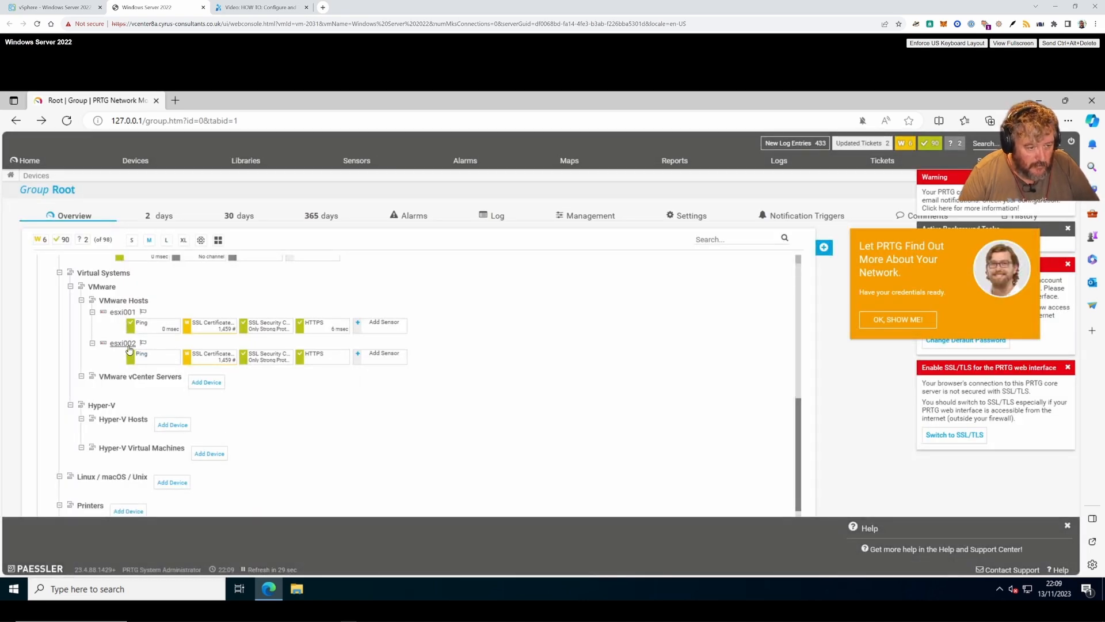
# - Scan esxi002 now, then check that its HTTPS sensor reports 12 msec and its Ping and SSL sensors are up
pyautogui.rightClick(129, 349)
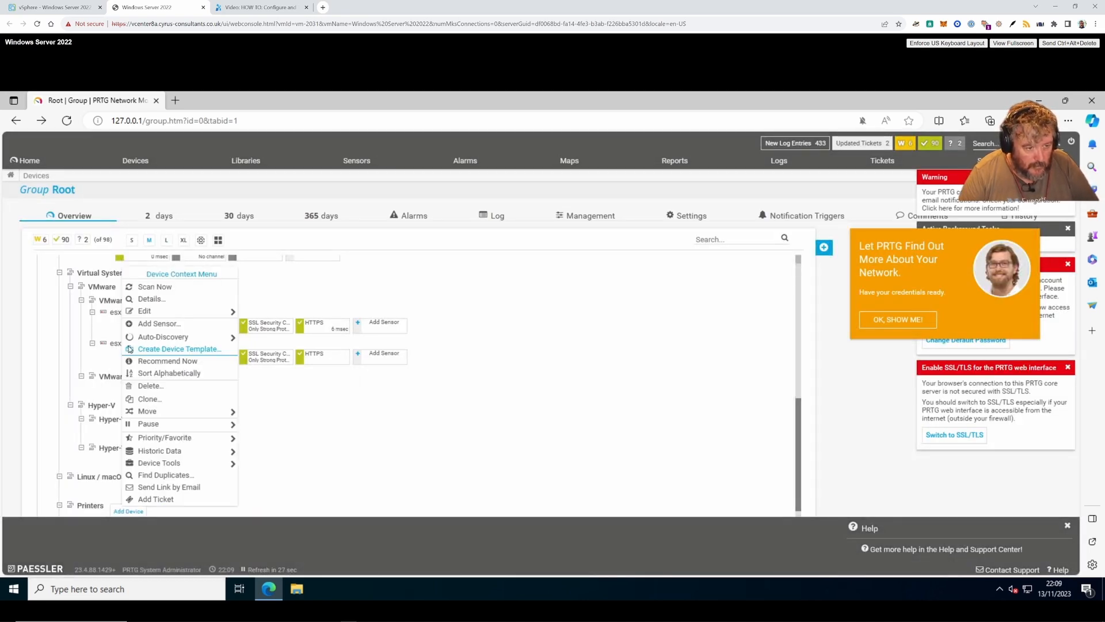
pyautogui.click(162, 289)
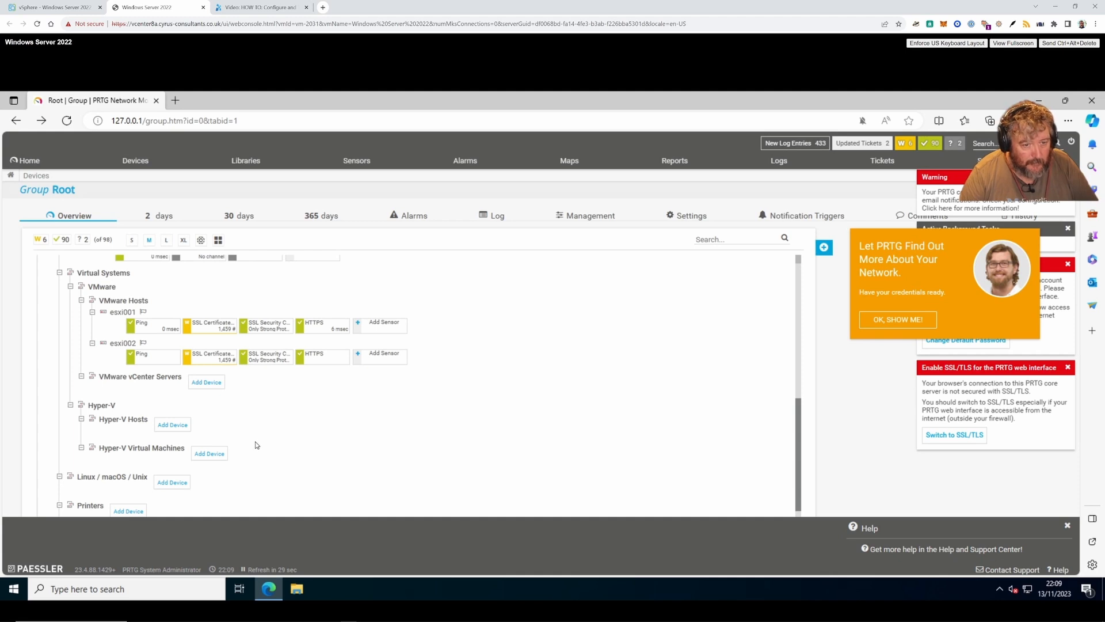
pyautogui.scroll(3, 257, 445)
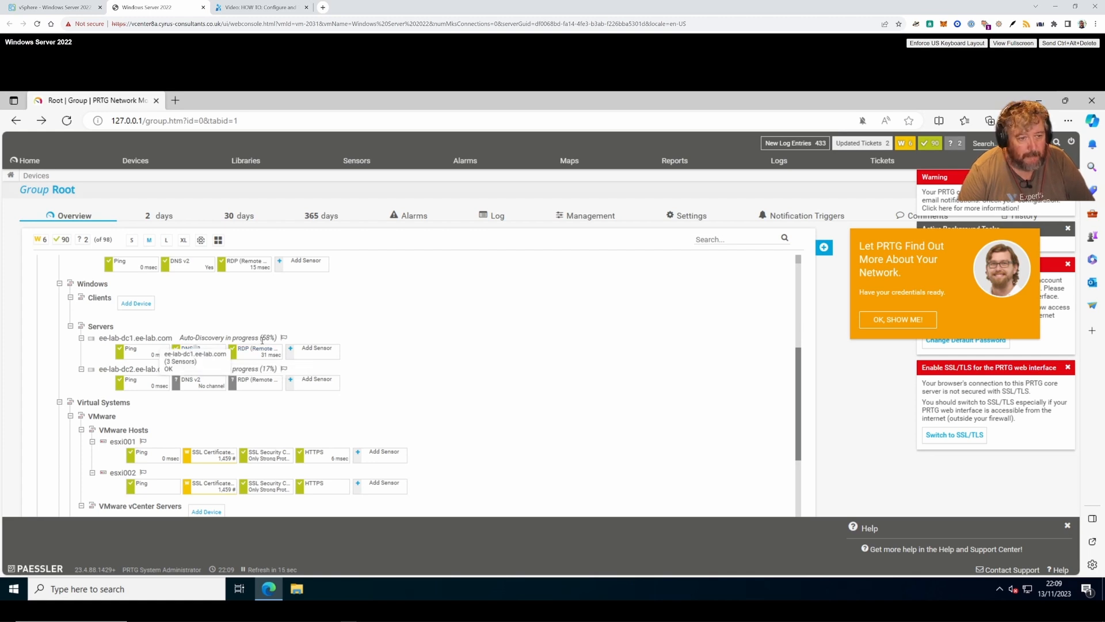
pyautogui.scroll(3, 263, 340)
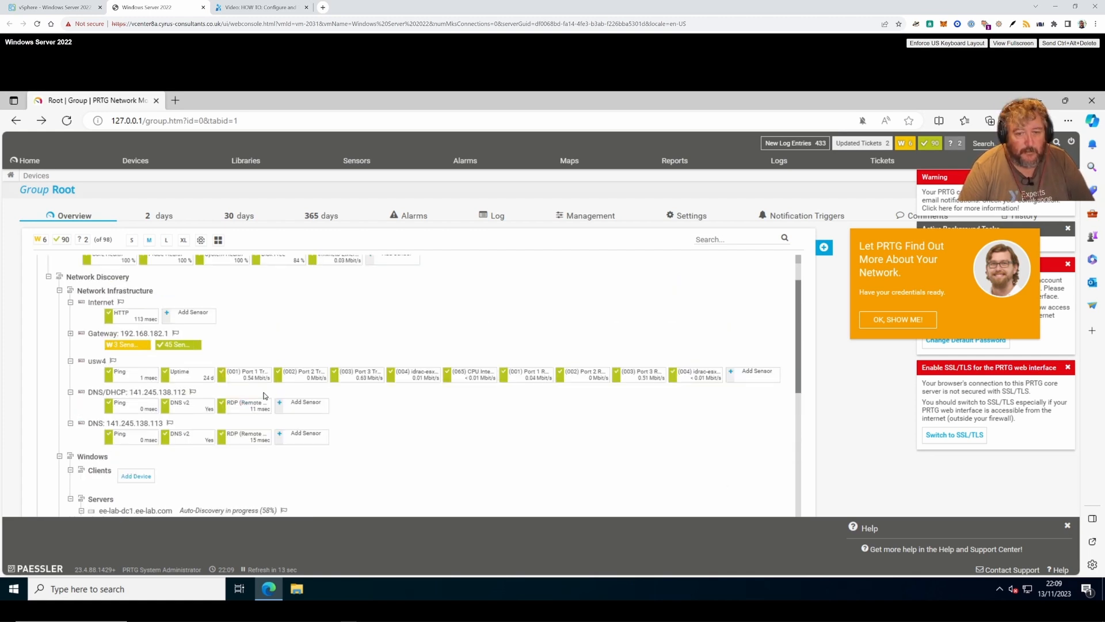
pyautogui.scroll(1, 264, 395)
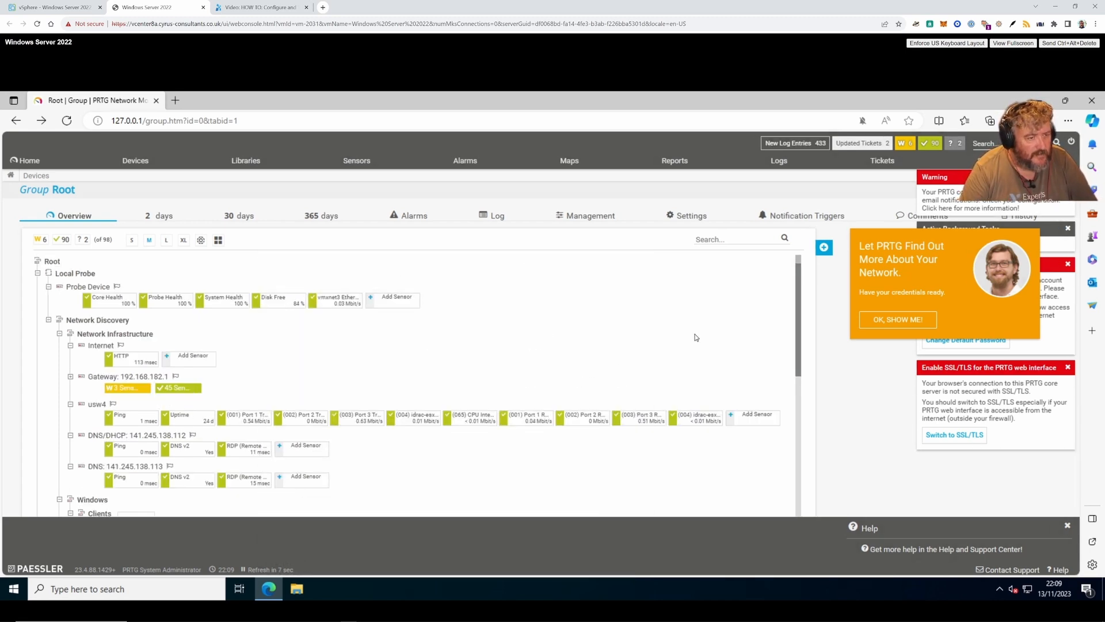
pyautogui.scroll(-6, 695, 337)
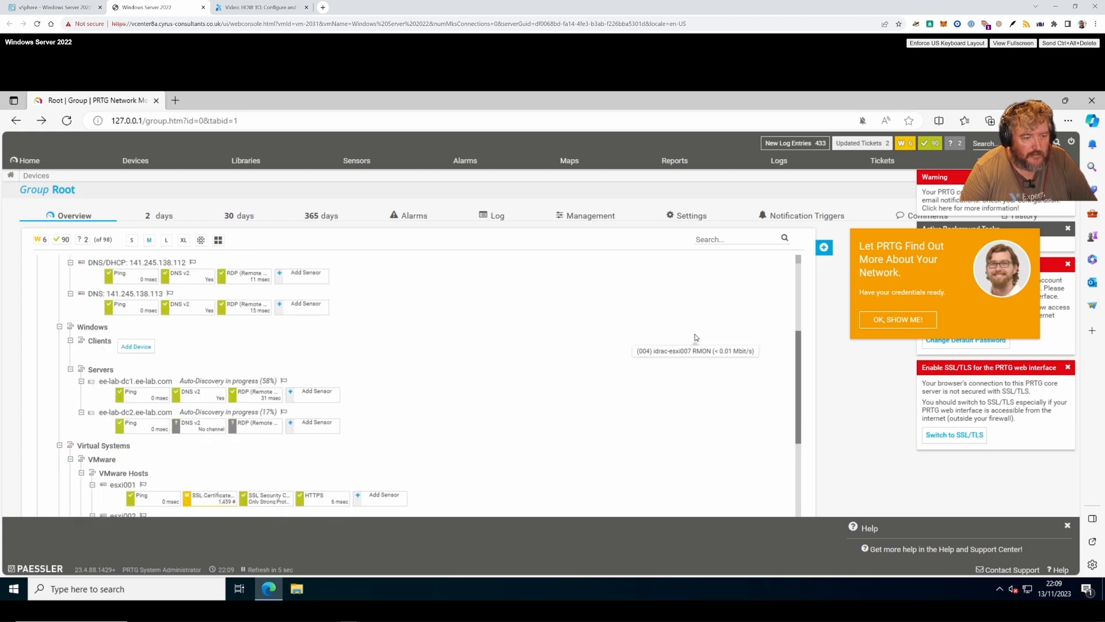
pyautogui.scroll(-1, 695, 337)
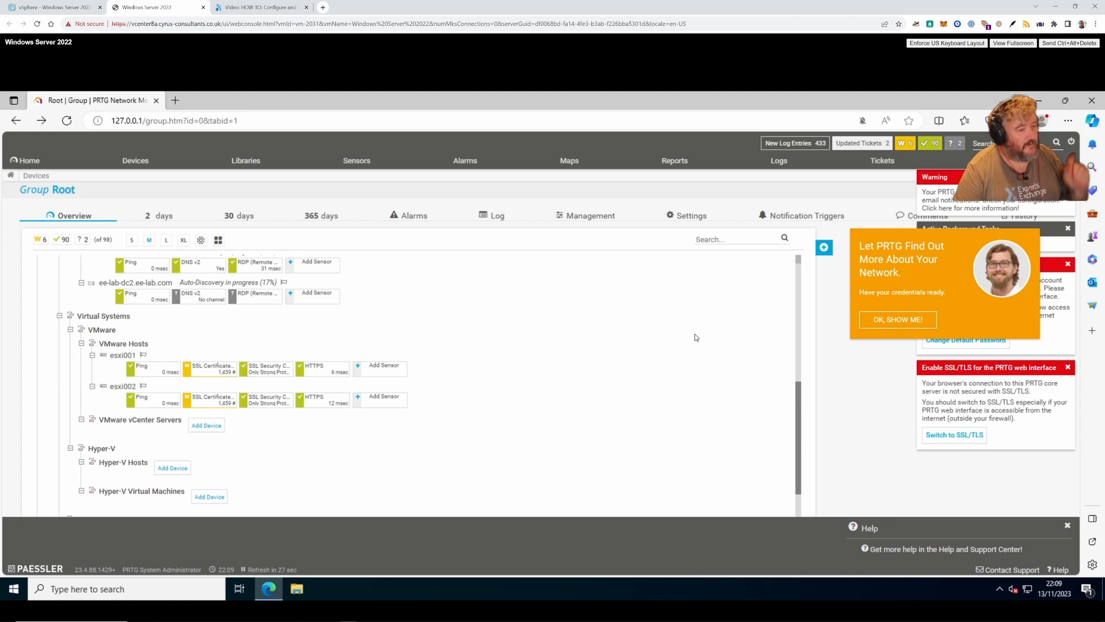
pyautogui.scroll(-2, 695, 338)
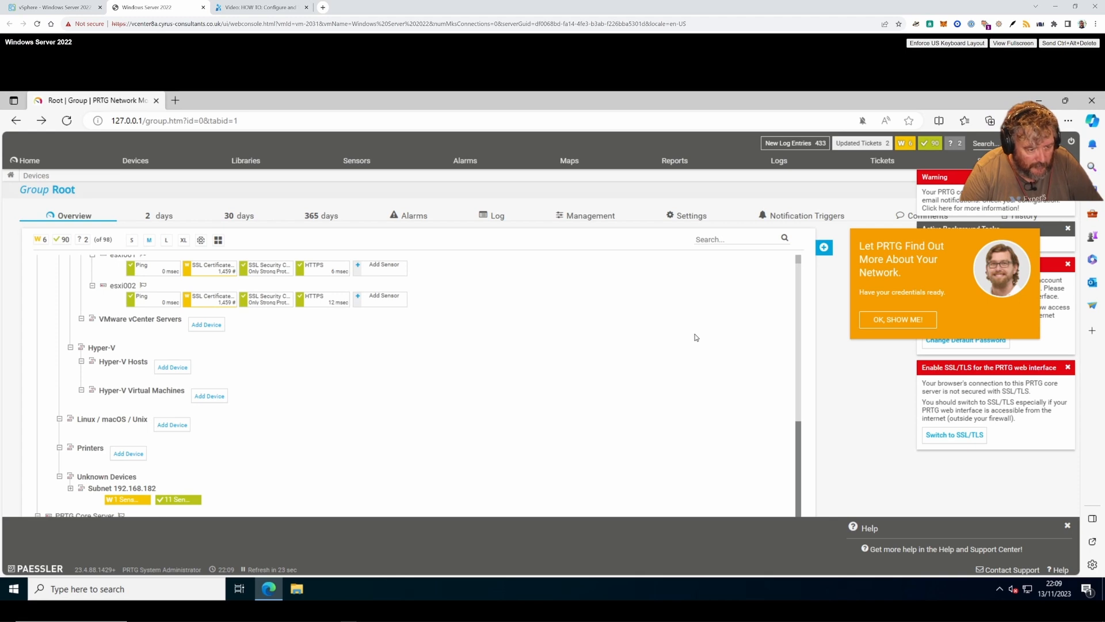
# - Expand Subnet 192.168.182 and review its four devices' Ping, DNS v2 and RDP sensors
pyautogui.click(70, 490)
pyautogui.scroll(-2, 301, 441)
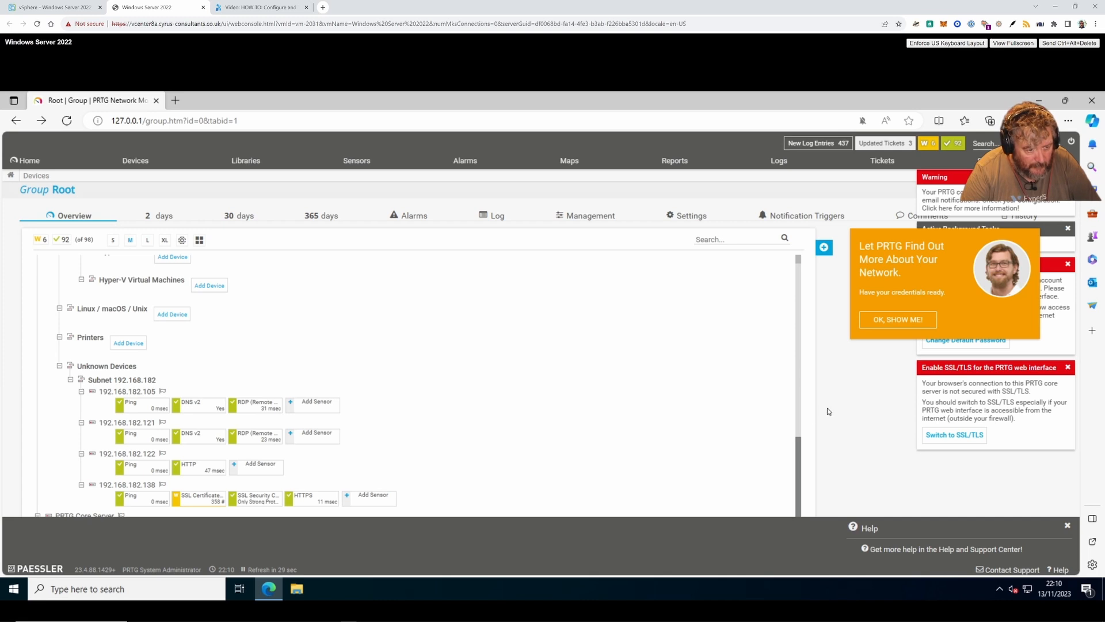
pyautogui.moveTo(799, 455); pyautogui.dragTo(791, 393)
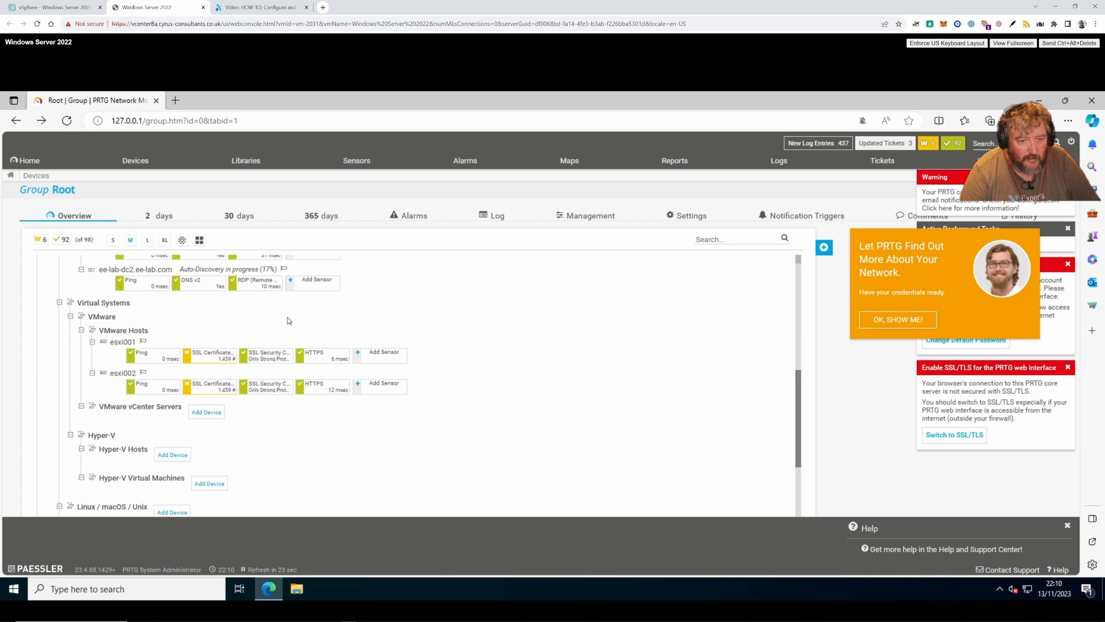
pyautogui.scroll(1, 476, 474)
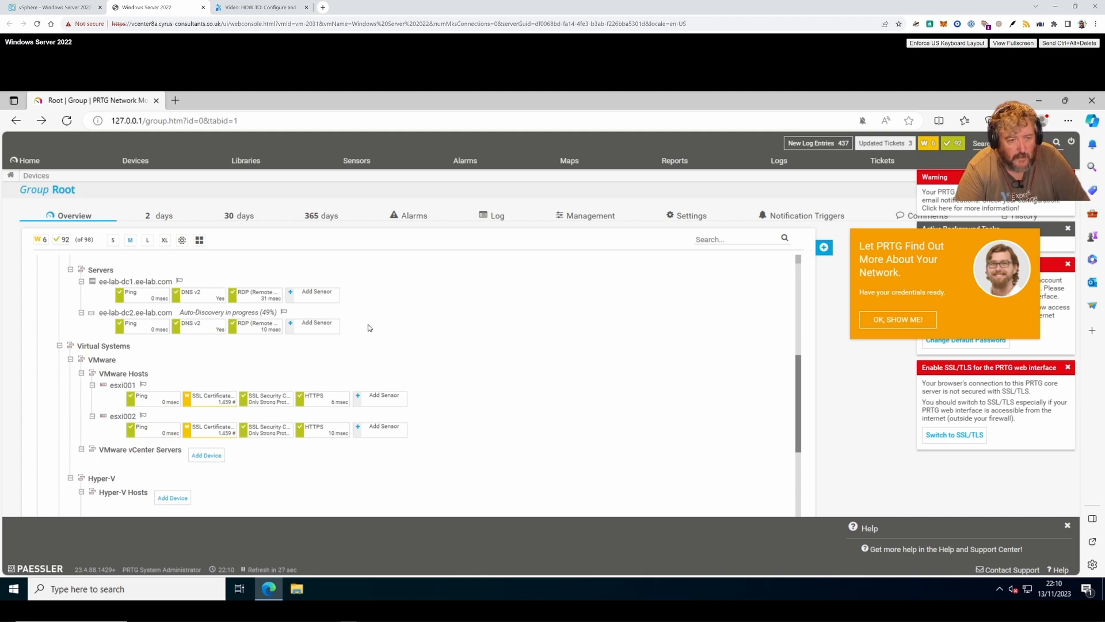
pyautogui.scroll(2, 369, 328)
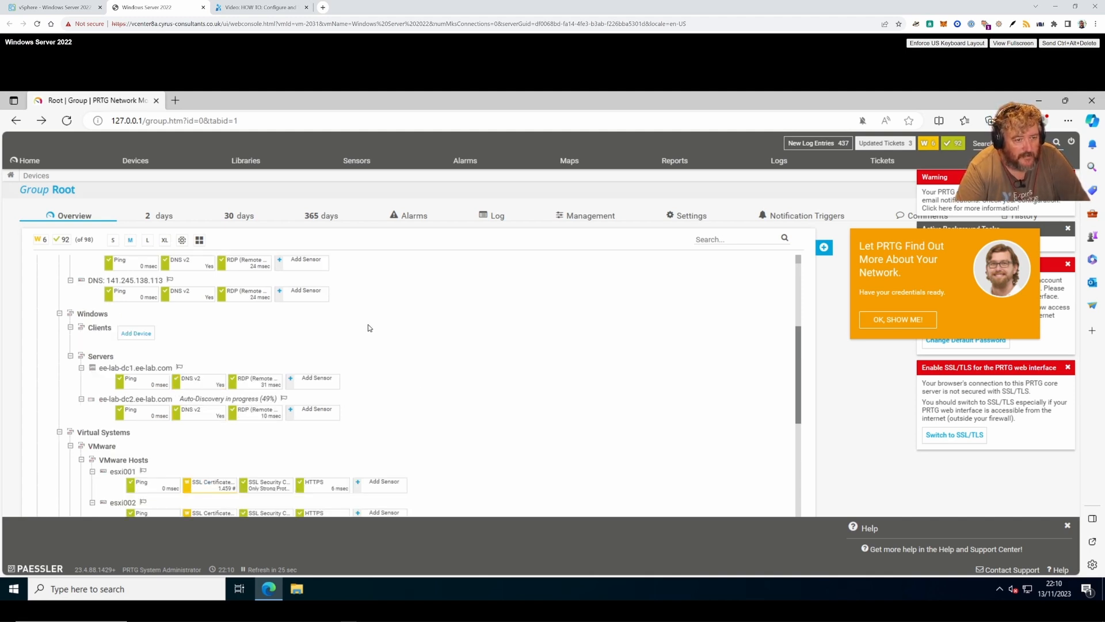
pyautogui.scroll(4, 369, 327)
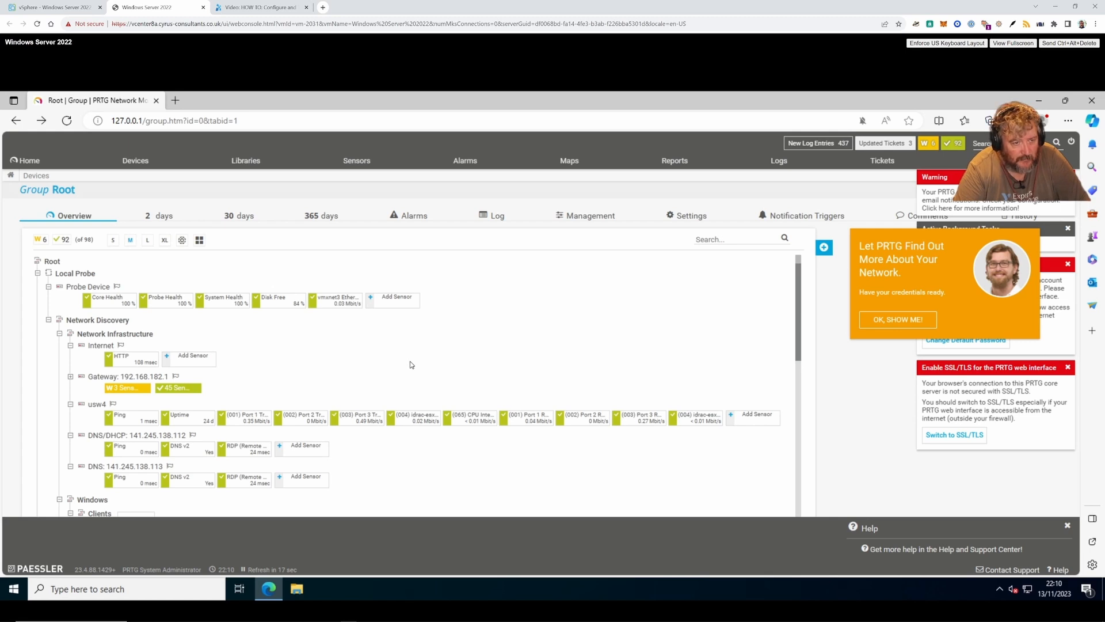
pyautogui.scroll(-6, 410, 363)
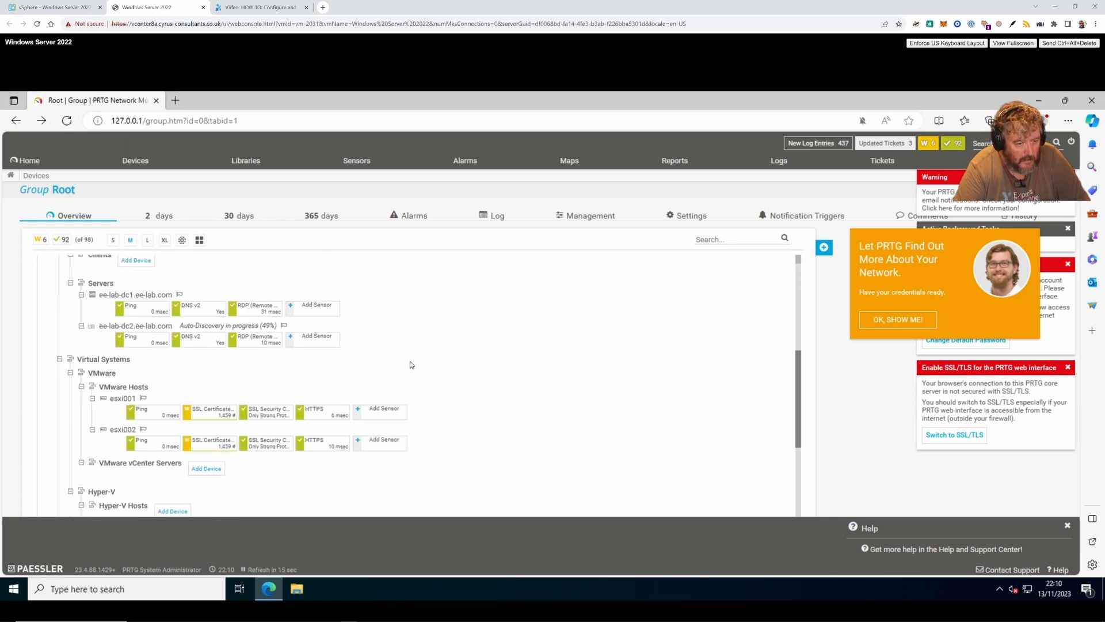
# - Scroll the Welcome dashboard showing 621 sensors, 592 up and 29 current alarms
pyautogui.scroll(-2, 410, 361)
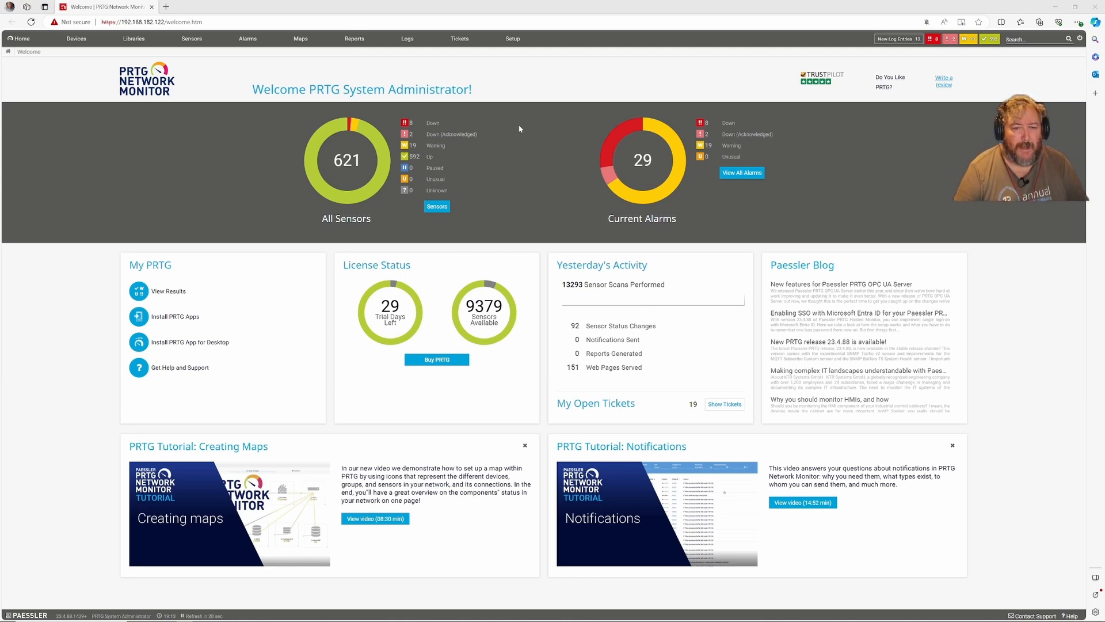
# - Show the full device tree and expand Gateway 192.168.182.1 to list its individual sensors
pyautogui.click(80, 41)
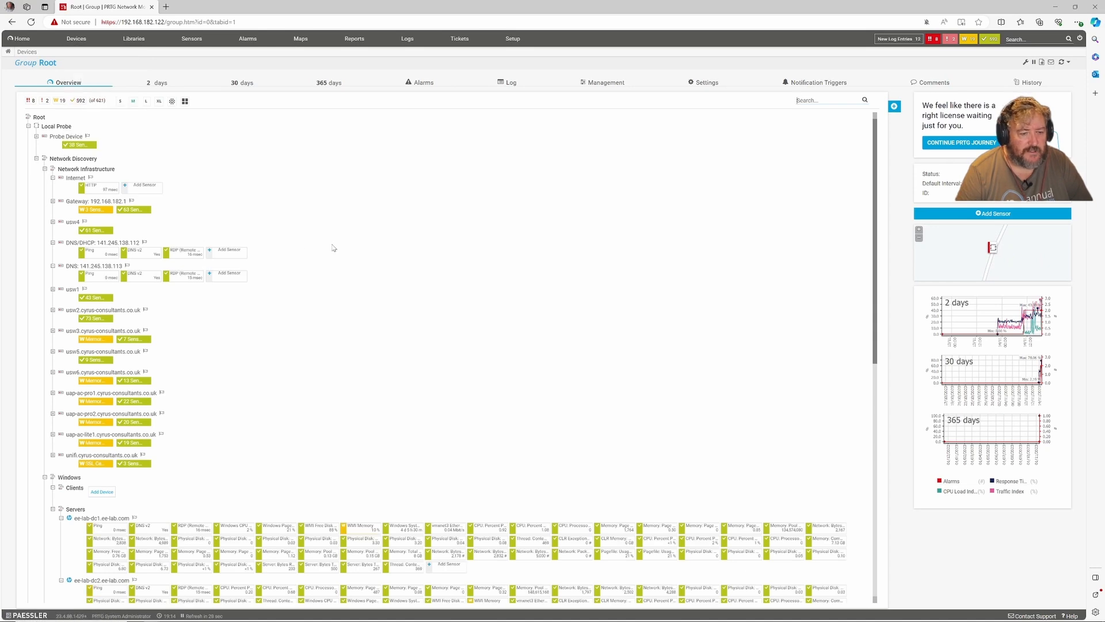
pyautogui.scroll(-10, 332, 248)
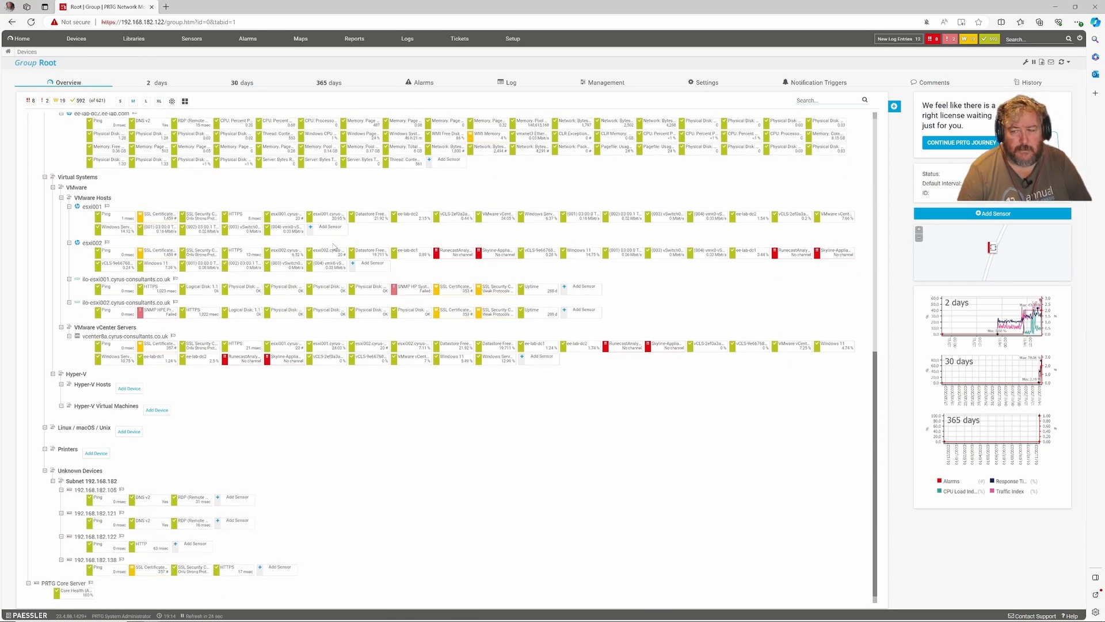
pyautogui.moveTo(334, 246)
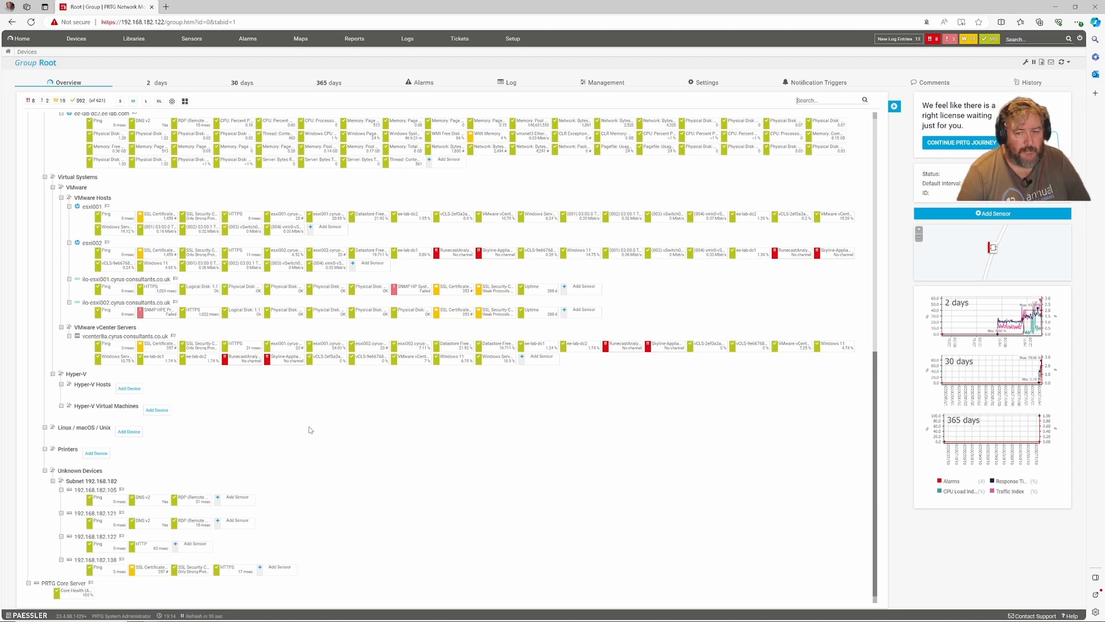
pyautogui.scroll(3, 309, 430)
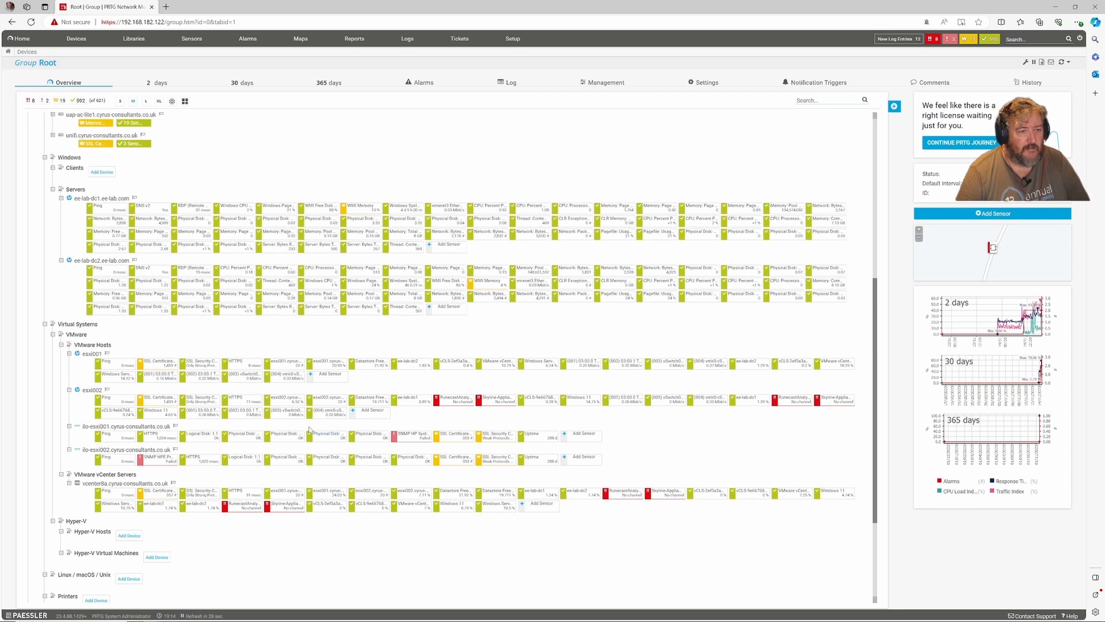
pyautogui.moveTo(310, 430)
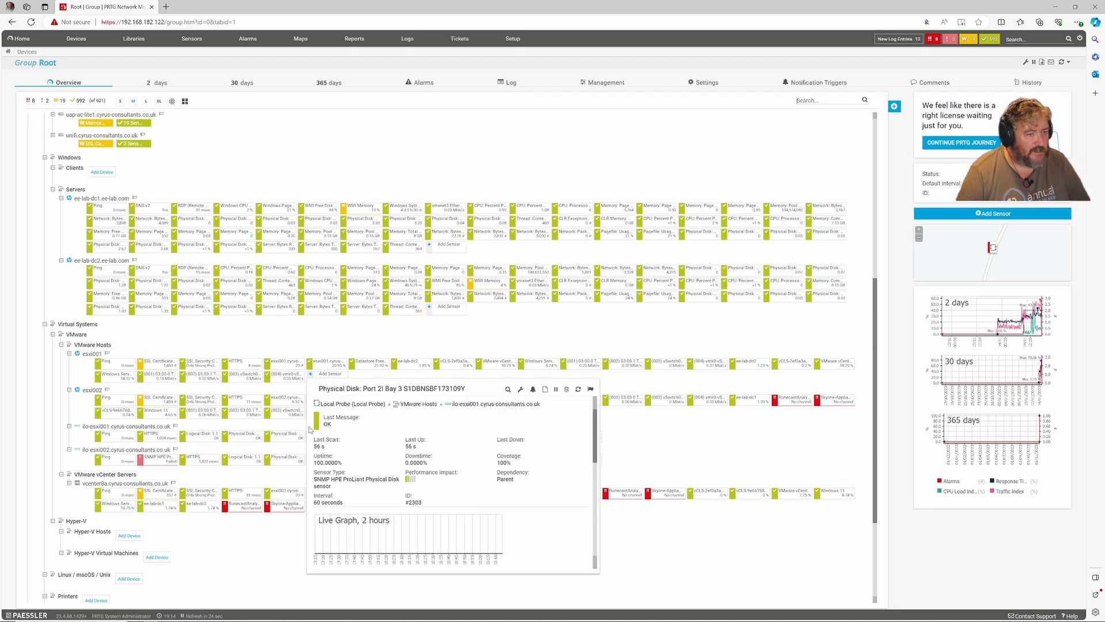
pyautogui.scroll(6, 182, 226)
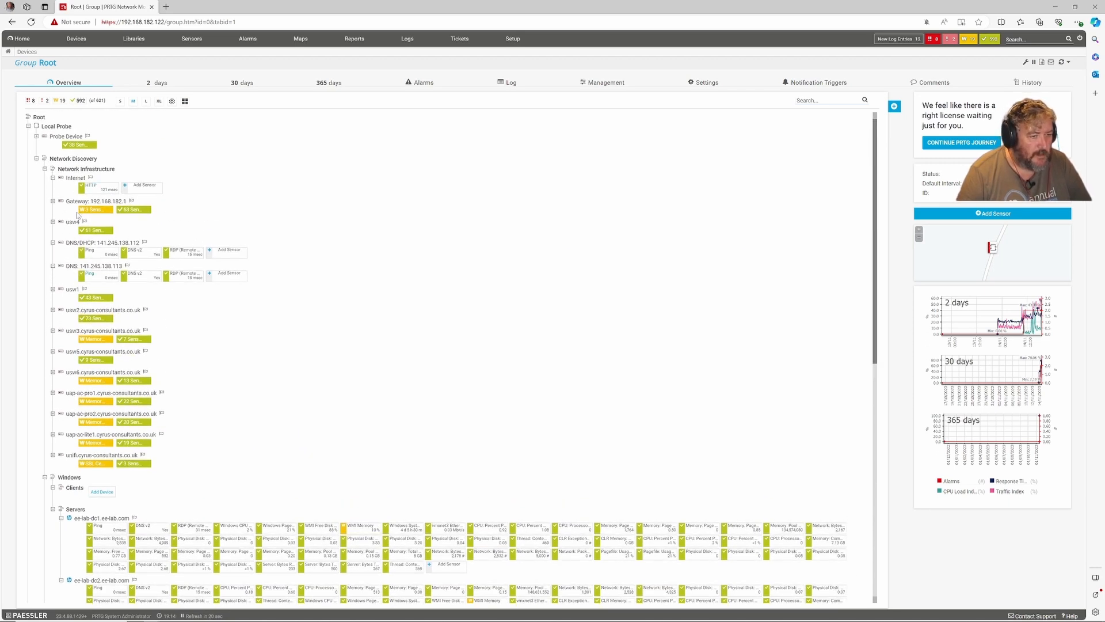
pyautogui.click(53, 201)
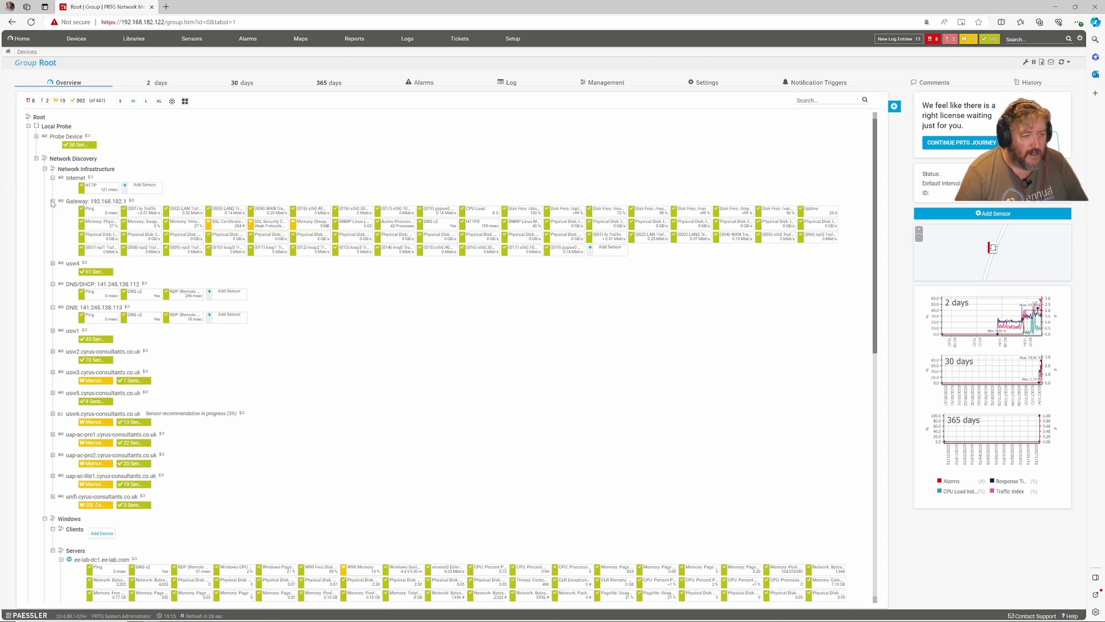
# - Collapse the Gateway, then inspect the sensors of usw4, uap-ac-pro1 and usw2
pyautogui.click(53, 201)
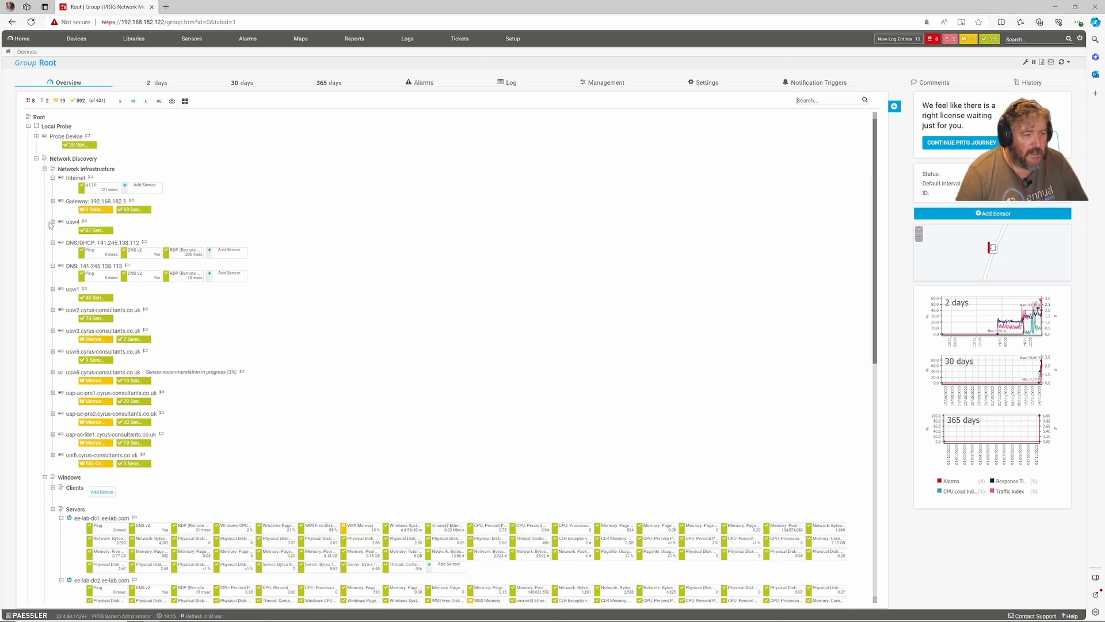
pyautogui.click(52, 221)
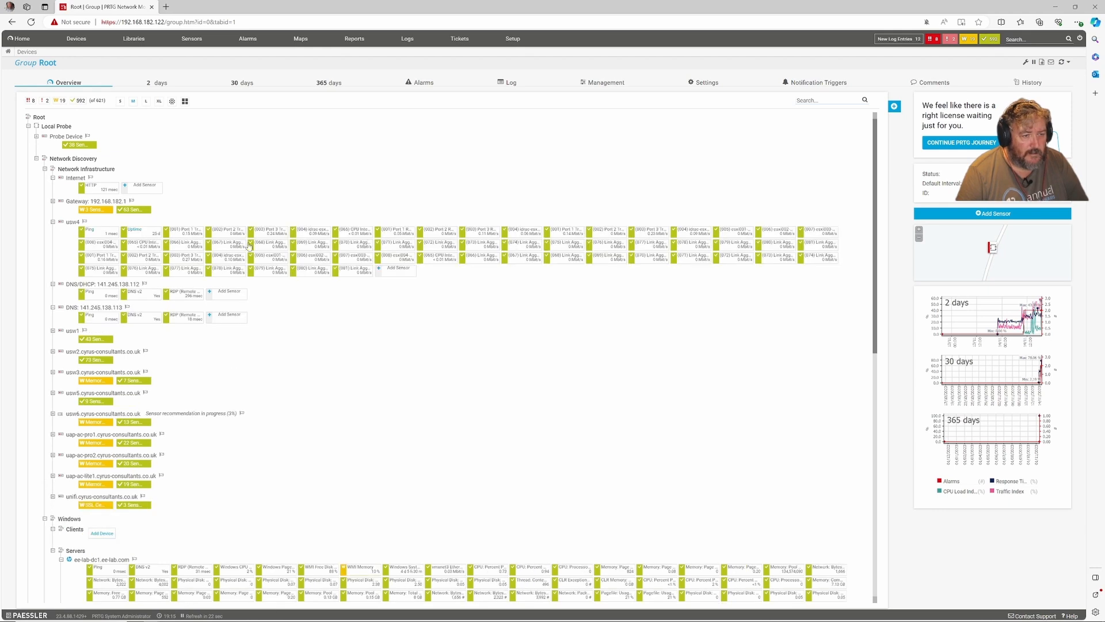
pyautogui.click(52, 221)
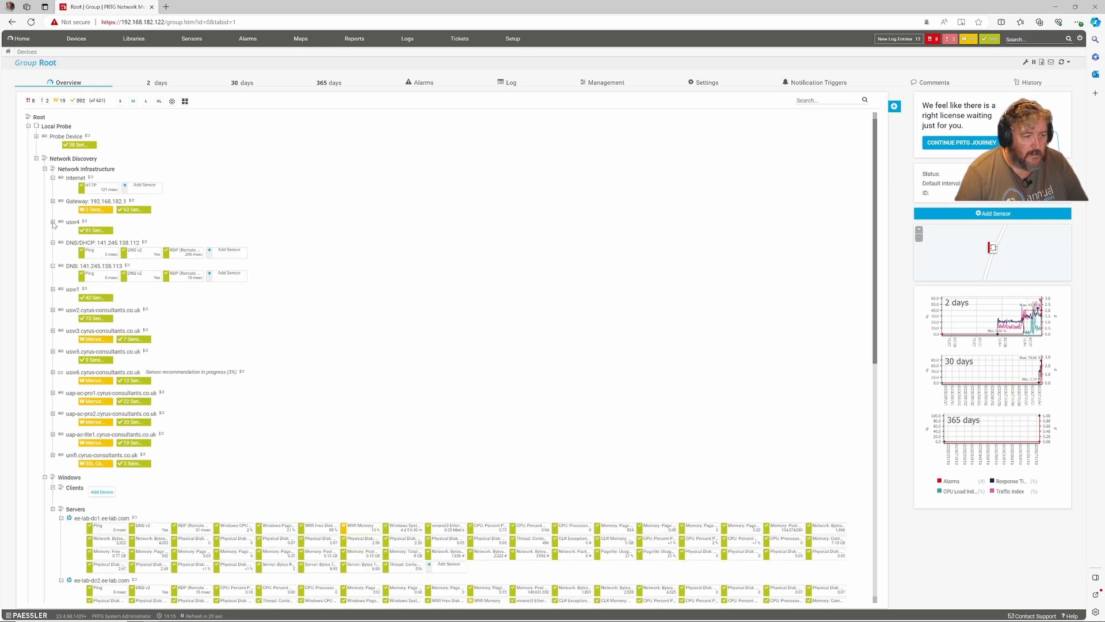
pyautogui.click(53, 393)
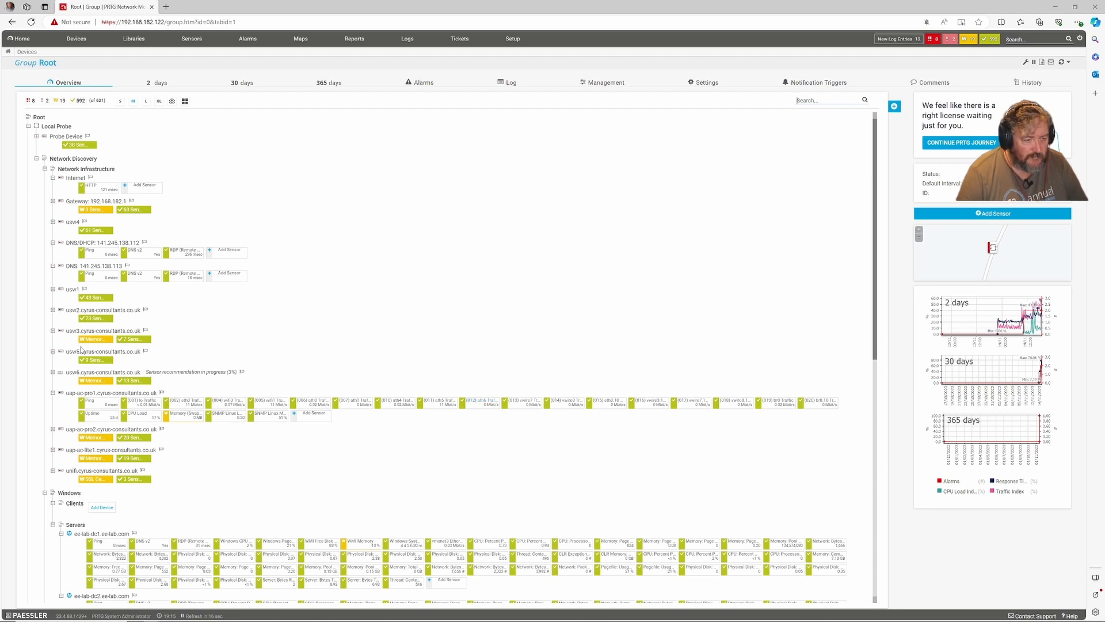
pyautogui.click(53, 310)
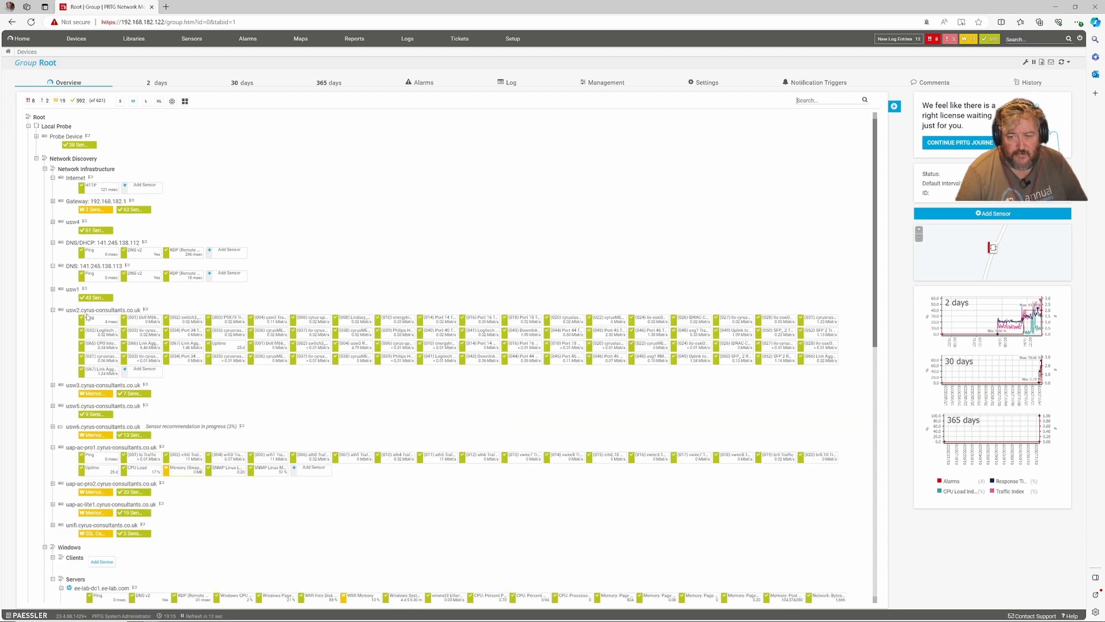
pyautogui.click(53, 310)
# - Look over esxi001 in the tree, then return to the Welcome dashboard with 621 sensors
pyautogui.scroll(-3, 240, 321)
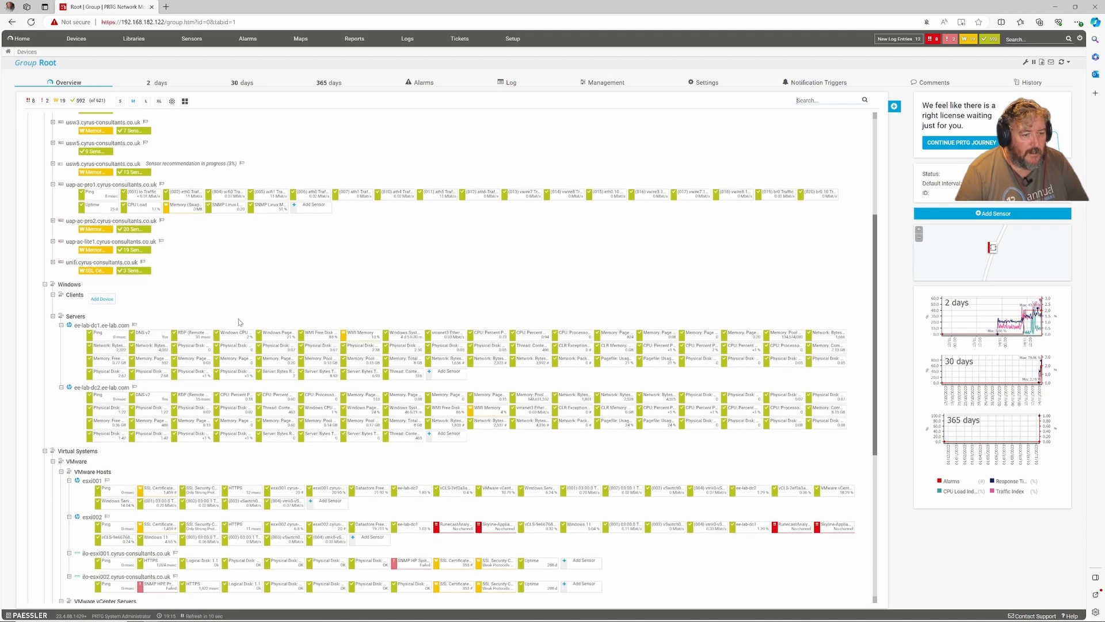
pyautogui.scroll(-4, 240, 320)
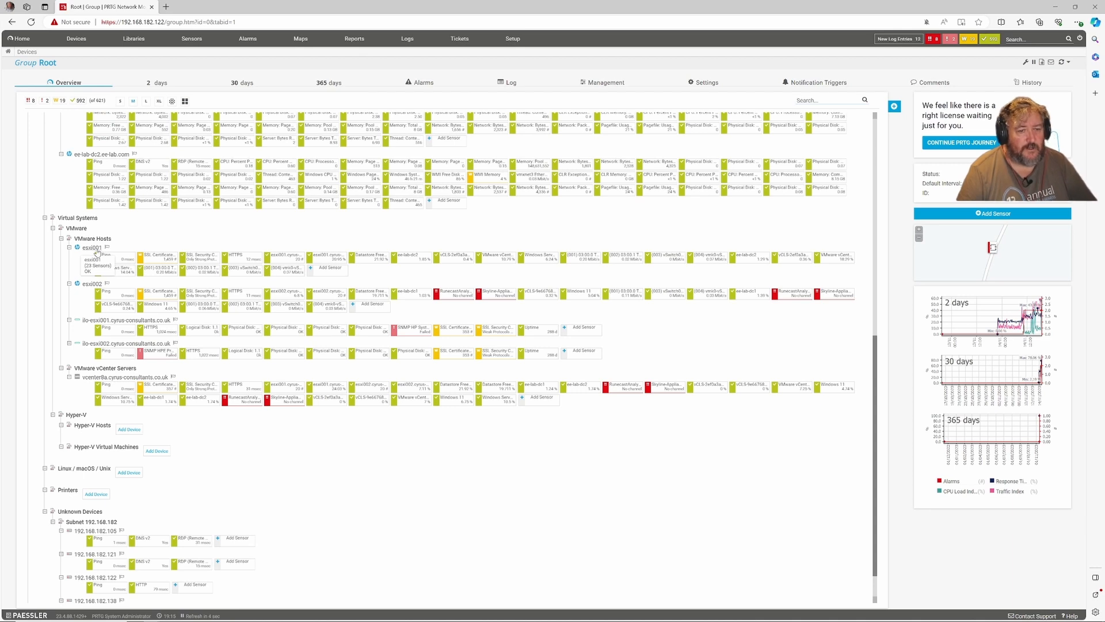
pyautogui.moveTo(98, 251)
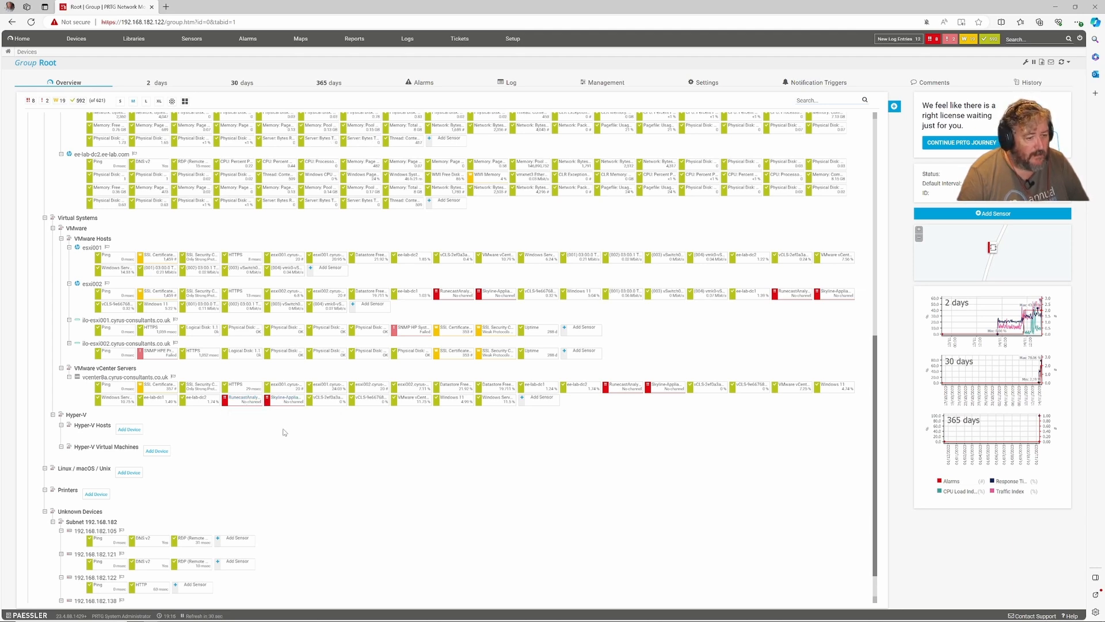
pyautogui.scroll(8, 282, 432)
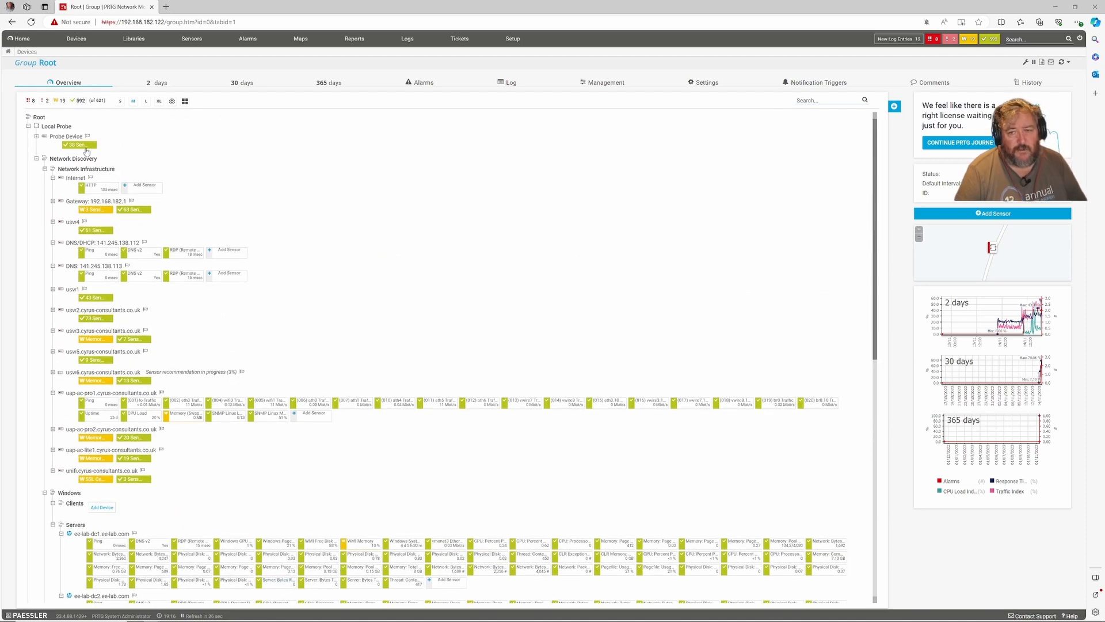
pyautogui.click(28, 45)
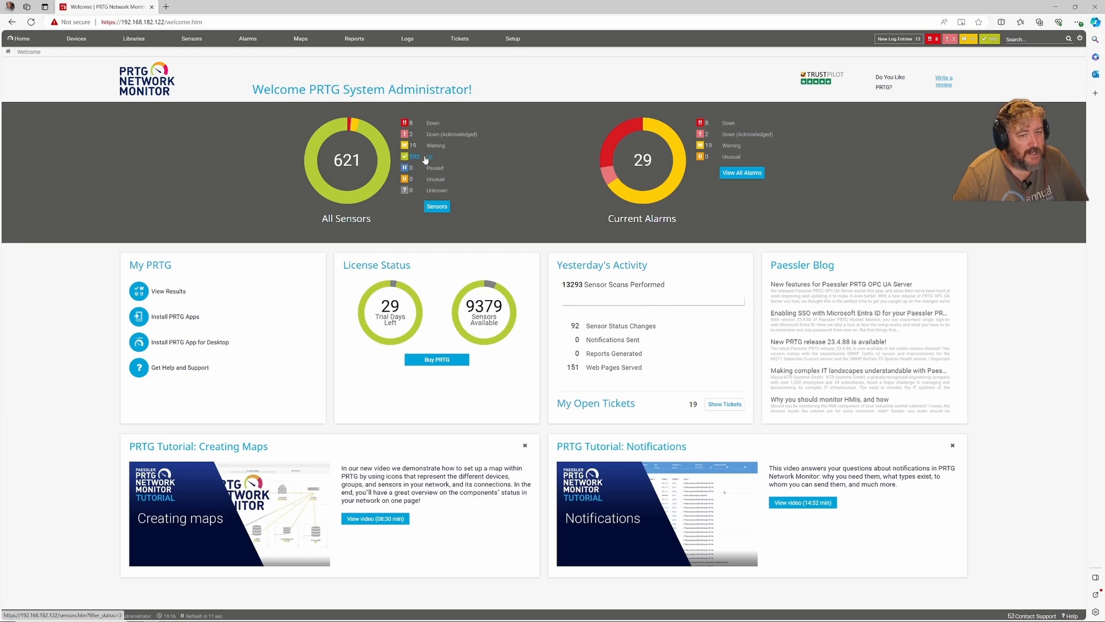
pyautogui.click(434, 124)
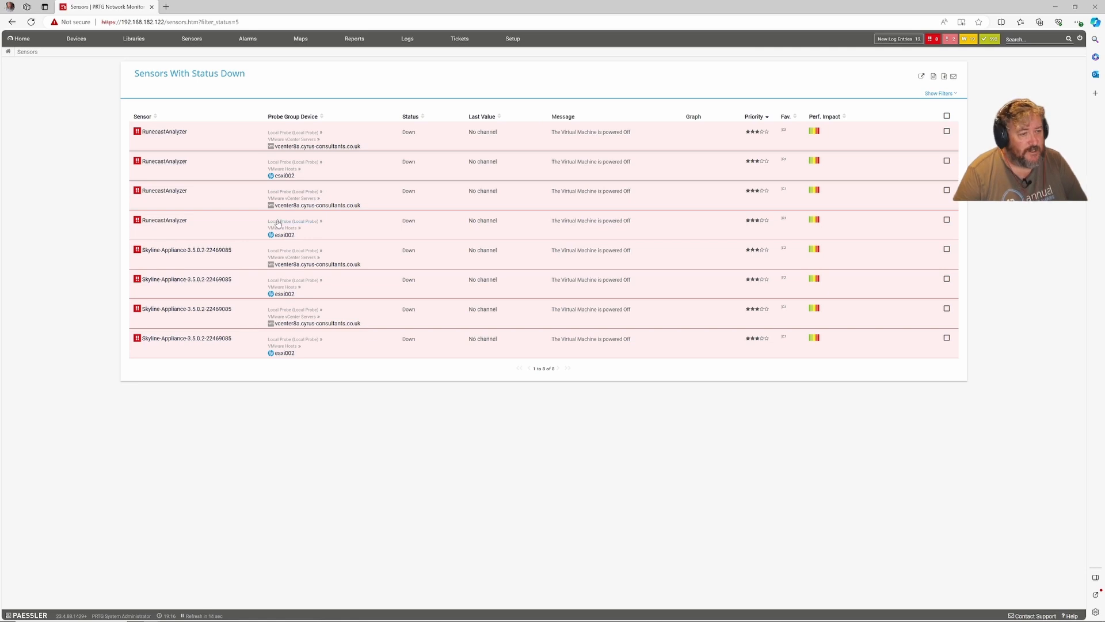
pyautogui.click(22, 39)
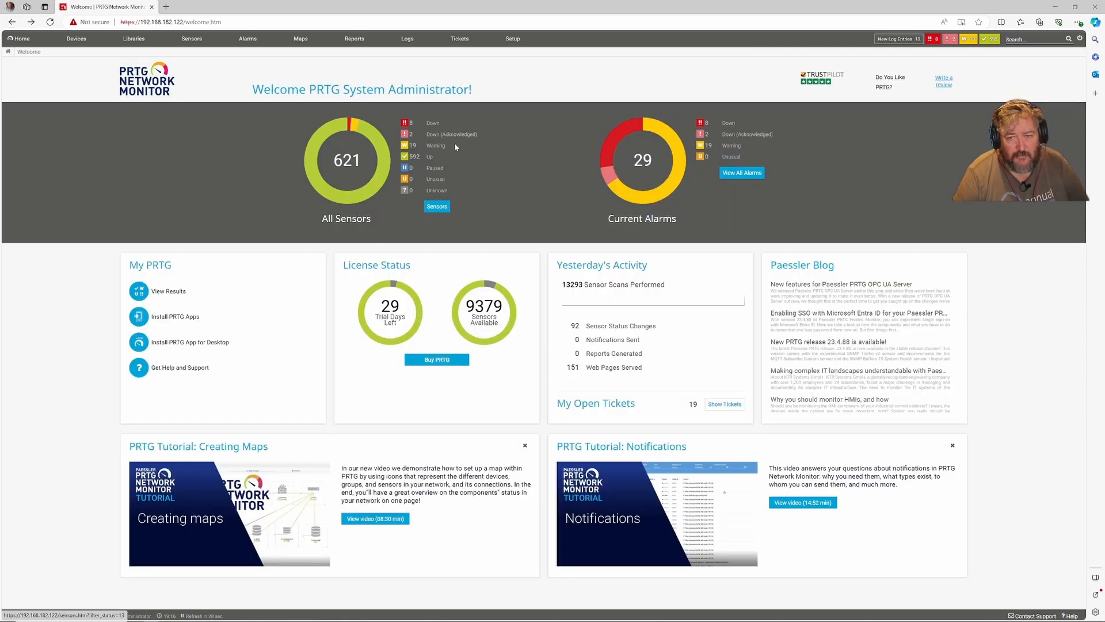
pyautogui.click(436, 146)
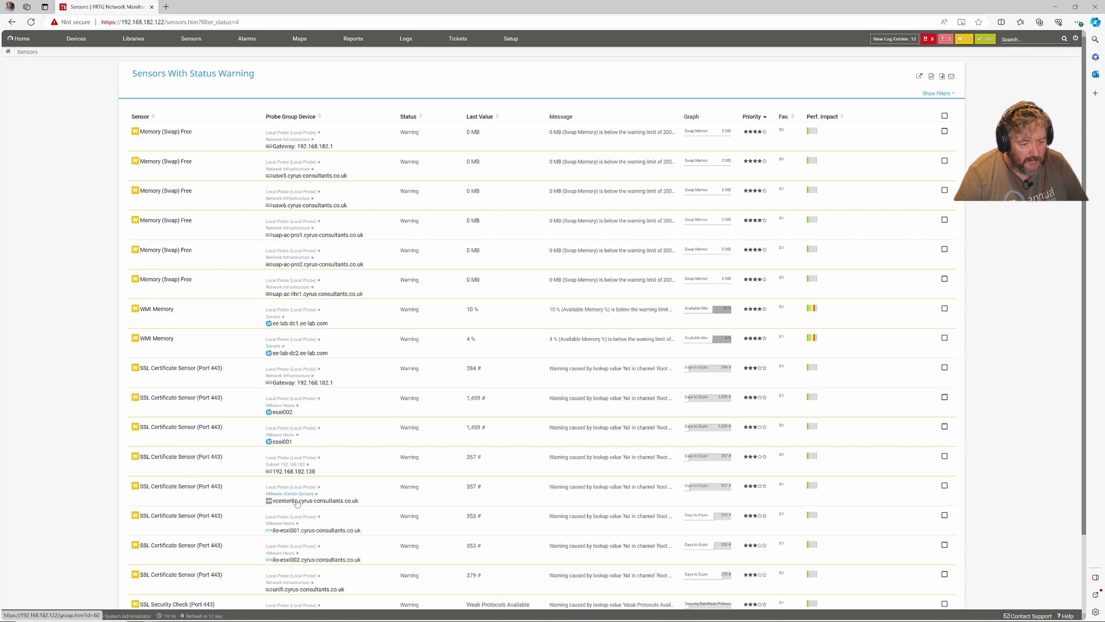
pyautogui.scroll(-3, 317, 532)
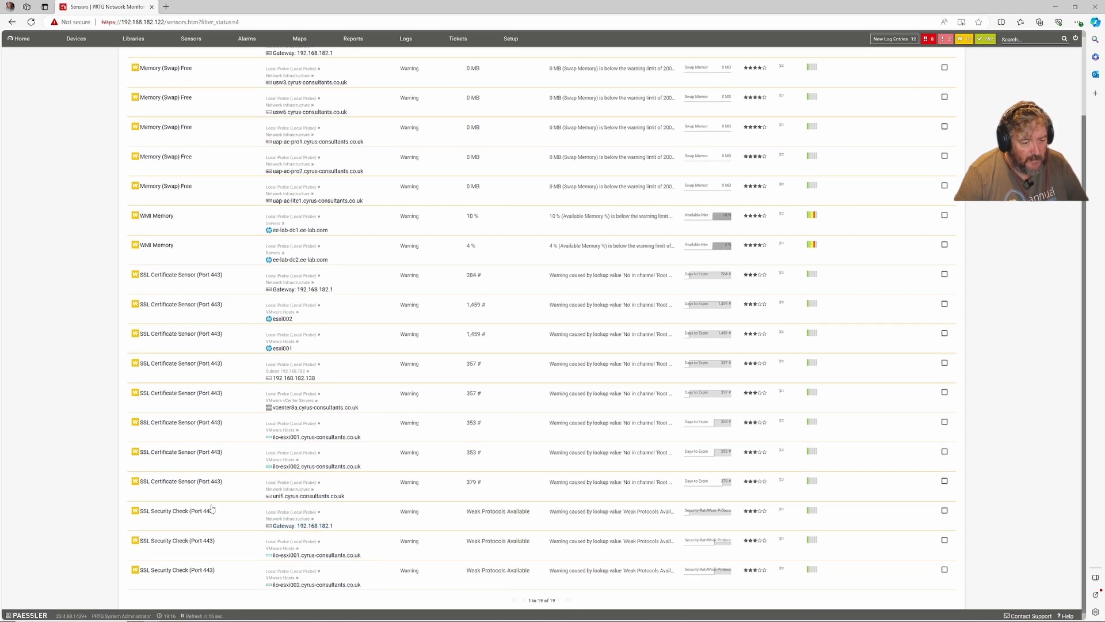
pyautogui.scroll(3, 233, 532)
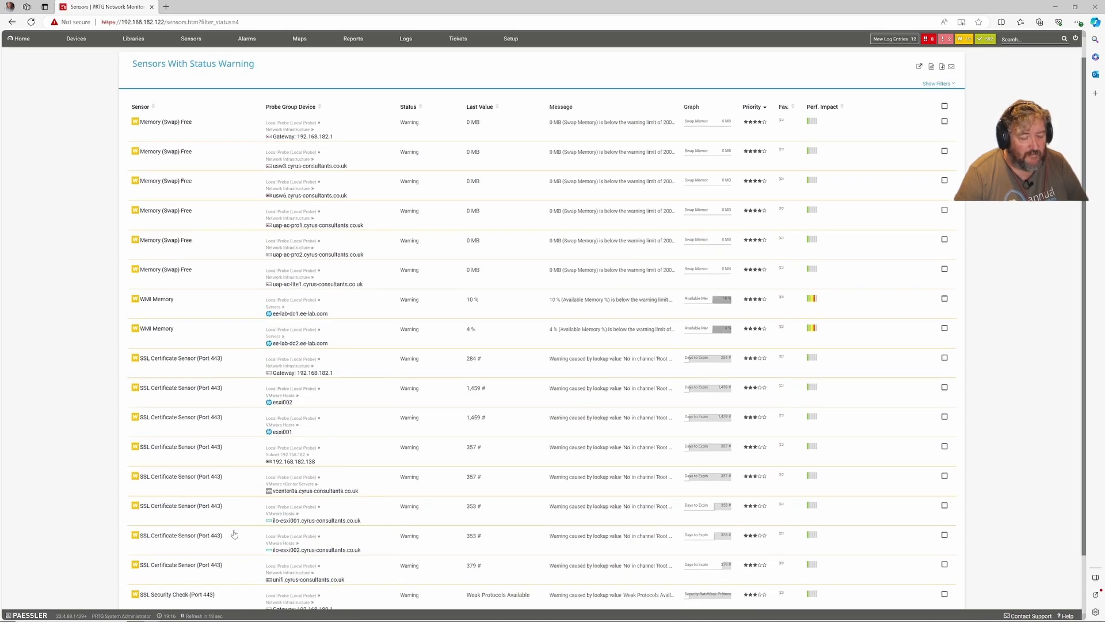
pyautogui.click(21, 39)
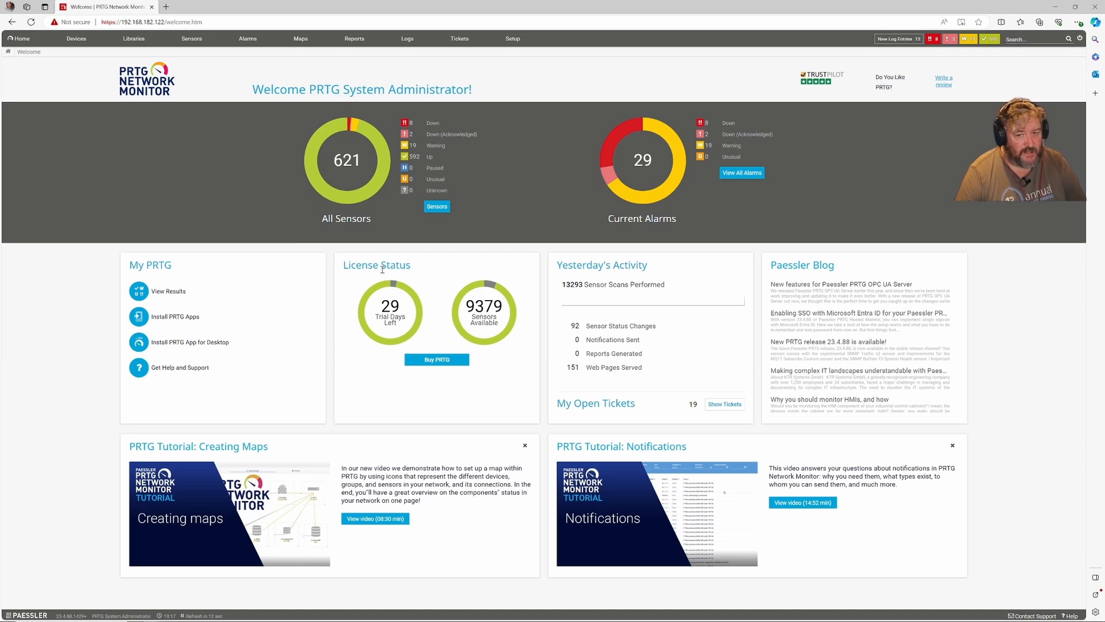
# - Return to the Root group device tree and review ee-lab-dc1 and ee-lab-dc2's Windows sensors
pyautogui.click(77, 39)
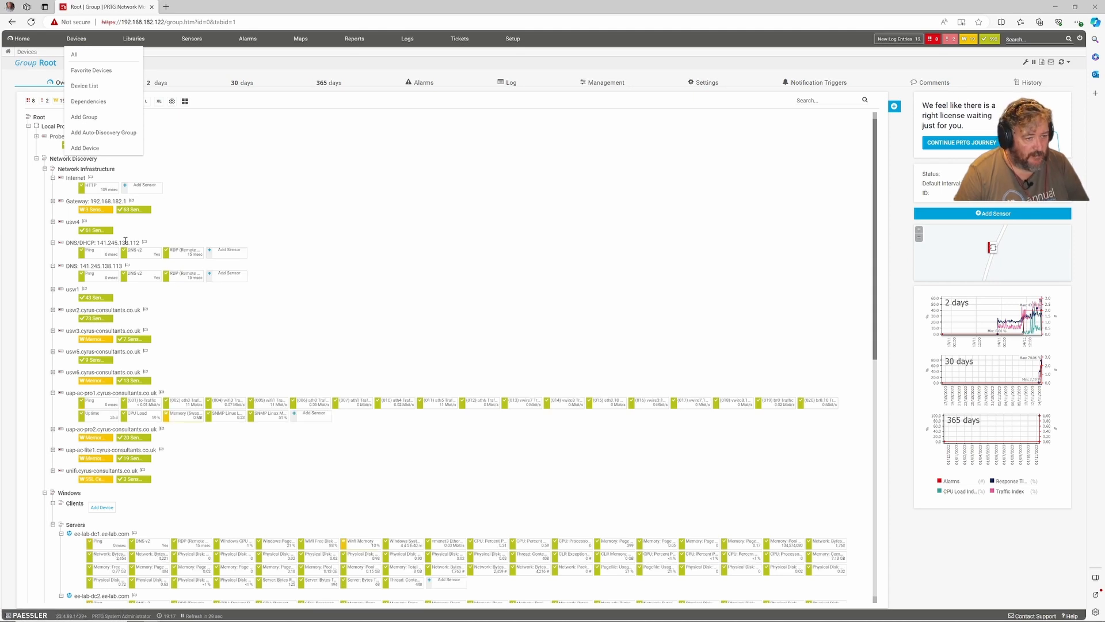
pyautogui.scroll(-8, 234, 220)
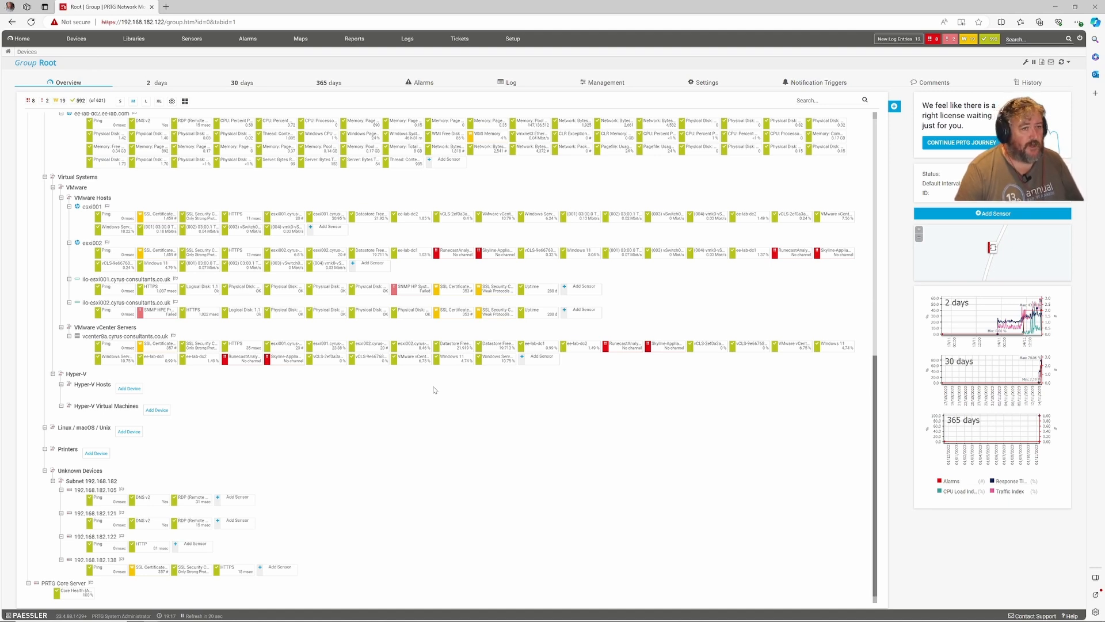
pyautogui.scroll(4, 170, 205)
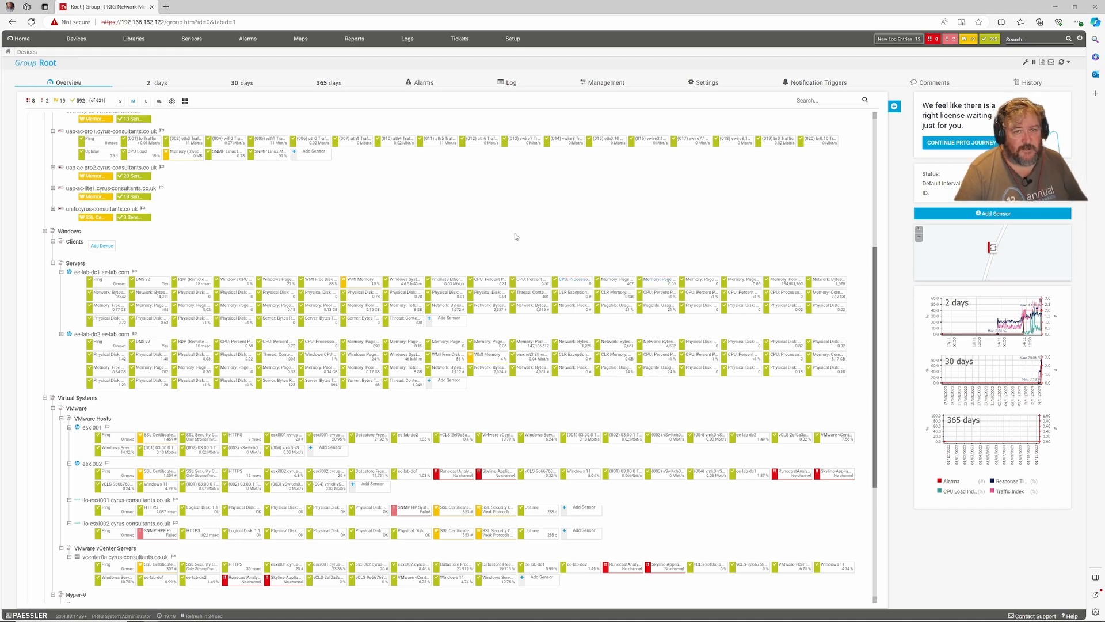
pyautogui.moveTo(334, 147)
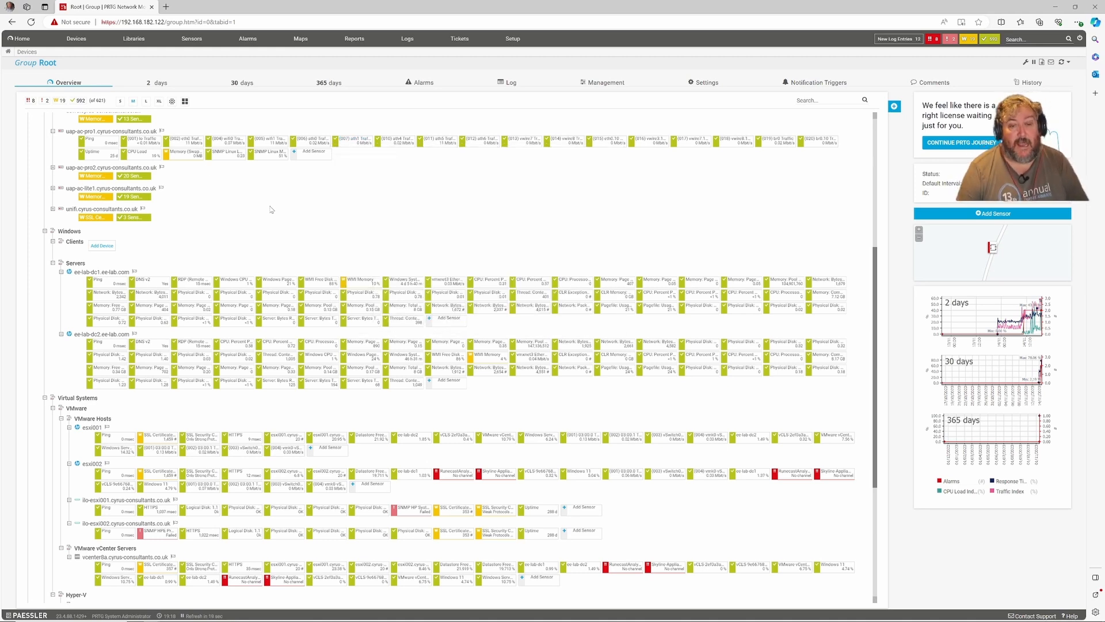
# - Bring up the mirrored PRTG phone app listing ilo-esxi001.cyrus-consultants.co.uk's sensors
pyautogui.moveTo(217, 620)
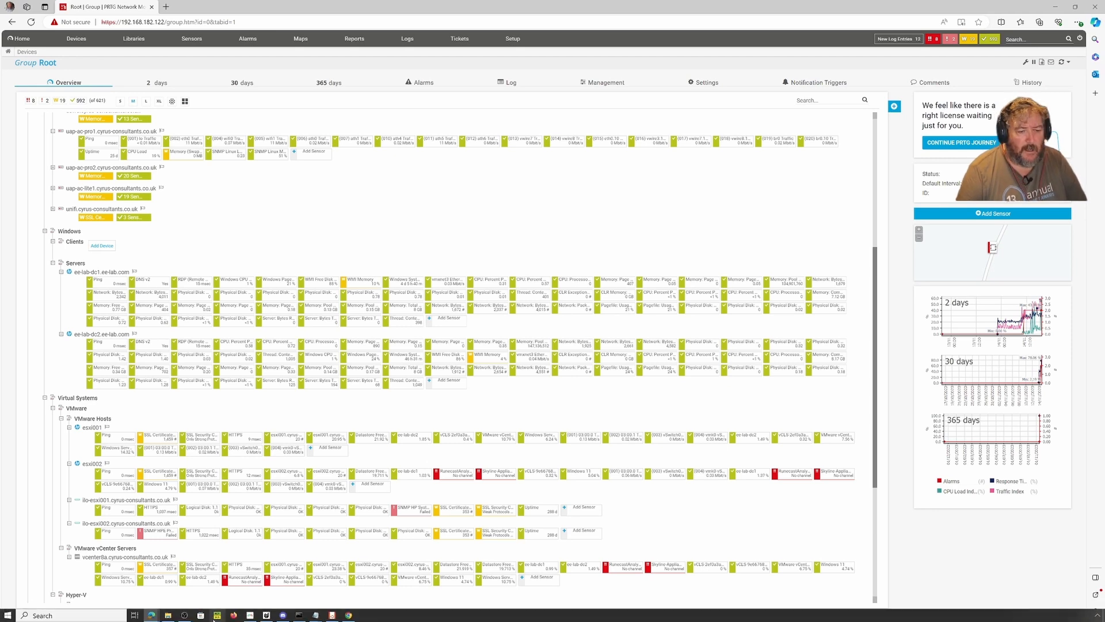
pyautogui.moveTo(316, 615)
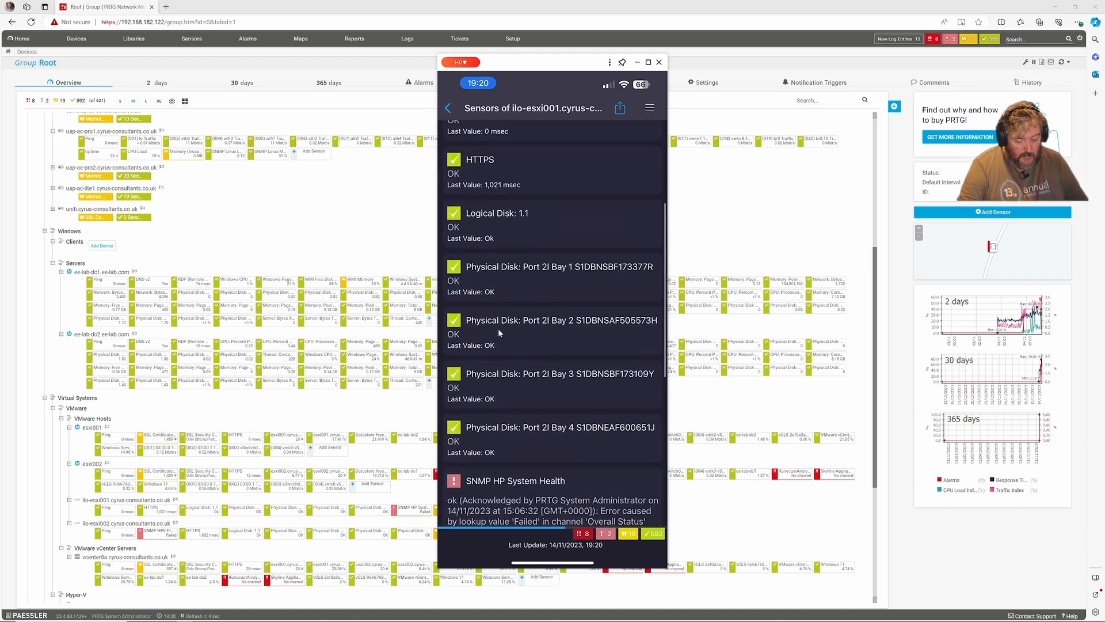
# - Browse ilo-esxi001's sensor list in the phone app, then close the phone mirror window
pyautogui.scroll(-3, 500, 333)
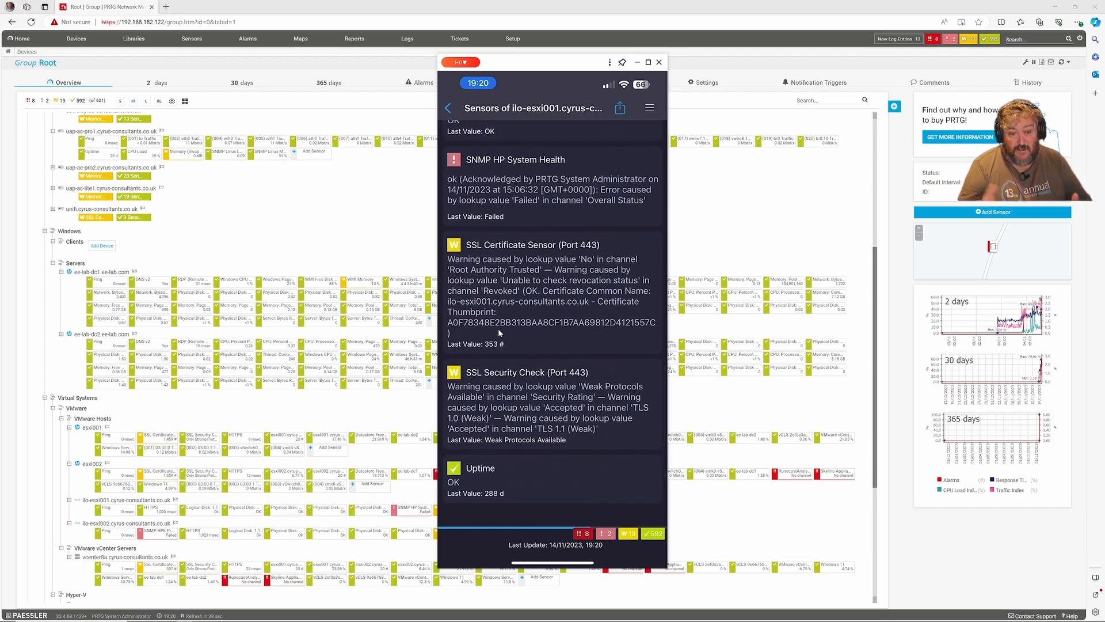
pyautogui.scroll(6, 499, 329)
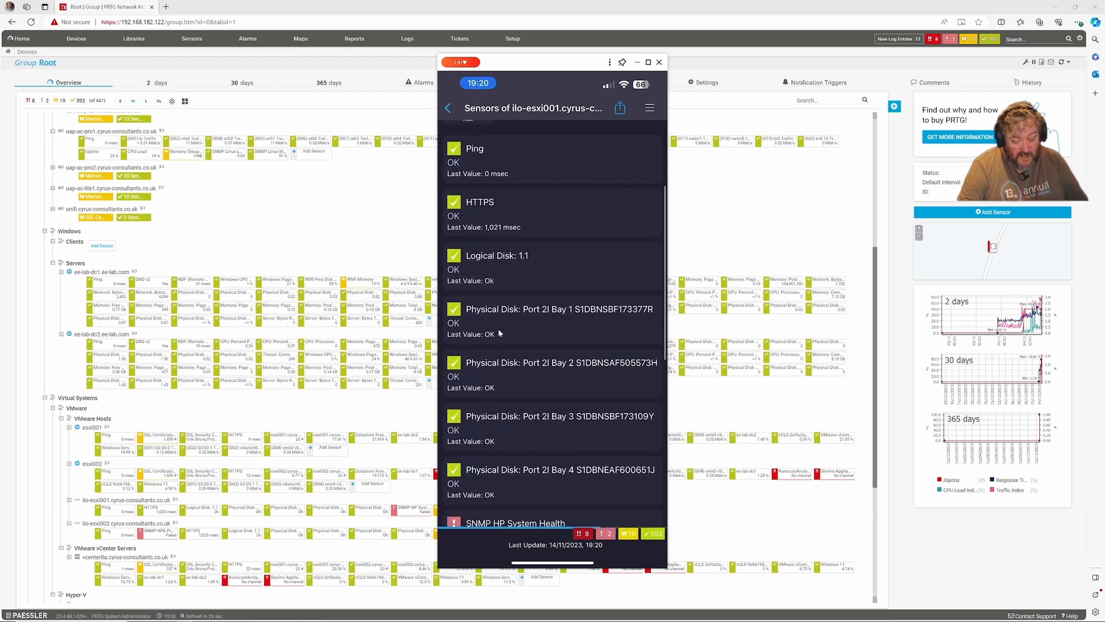
pyautogui.scroll(-2, 499, 328)
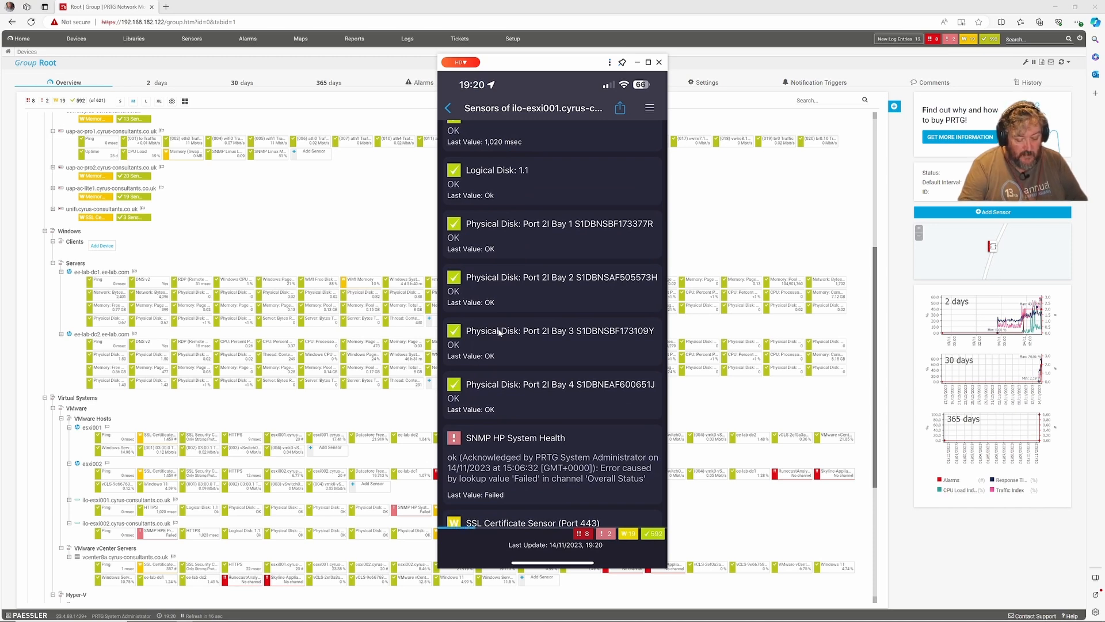
pyautogui.scroll(3, 500, 333)
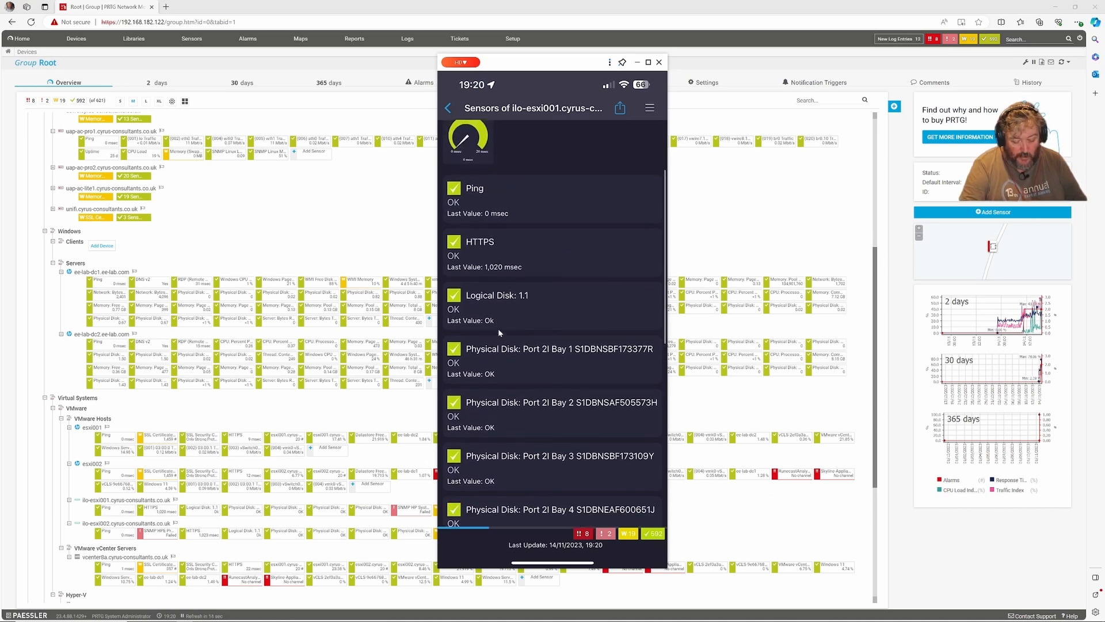
pyautogui.scroll(-6, 499, 330)
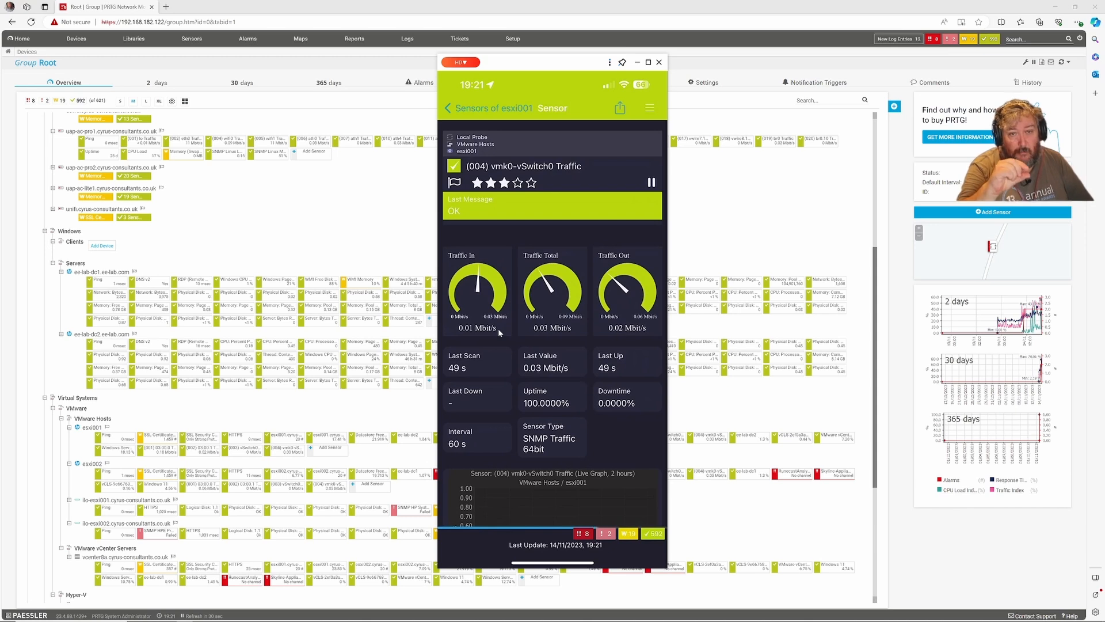
pyautogui.click(637, 63)
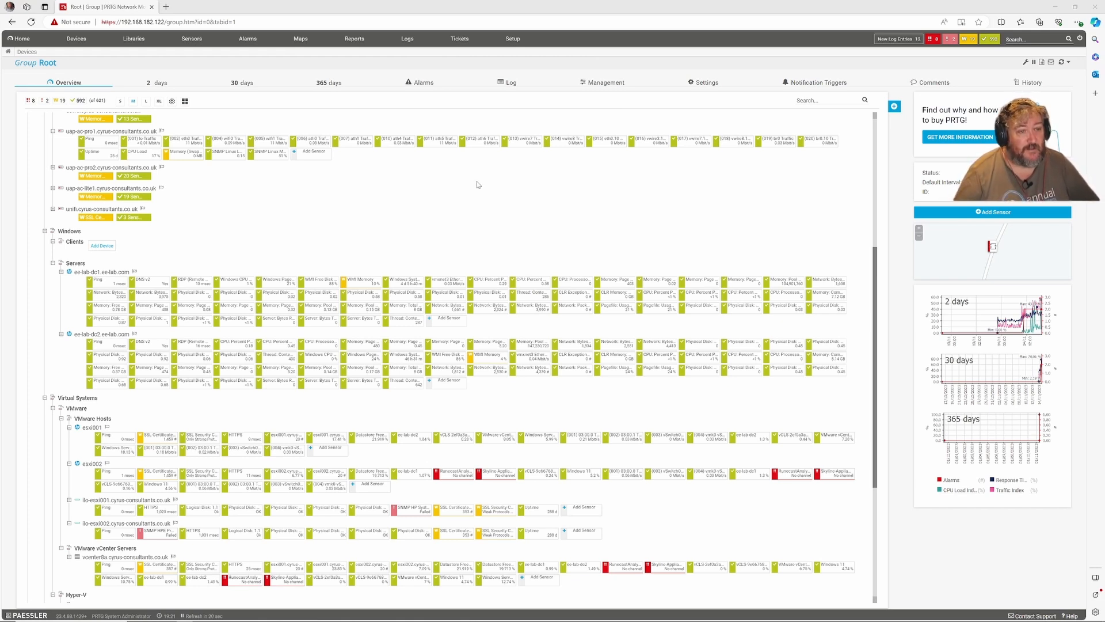
# - Scroll the device tree back to the top, showing Local Probe and Network Infrastructure
pyautogui.scroll(5, 405, 254)
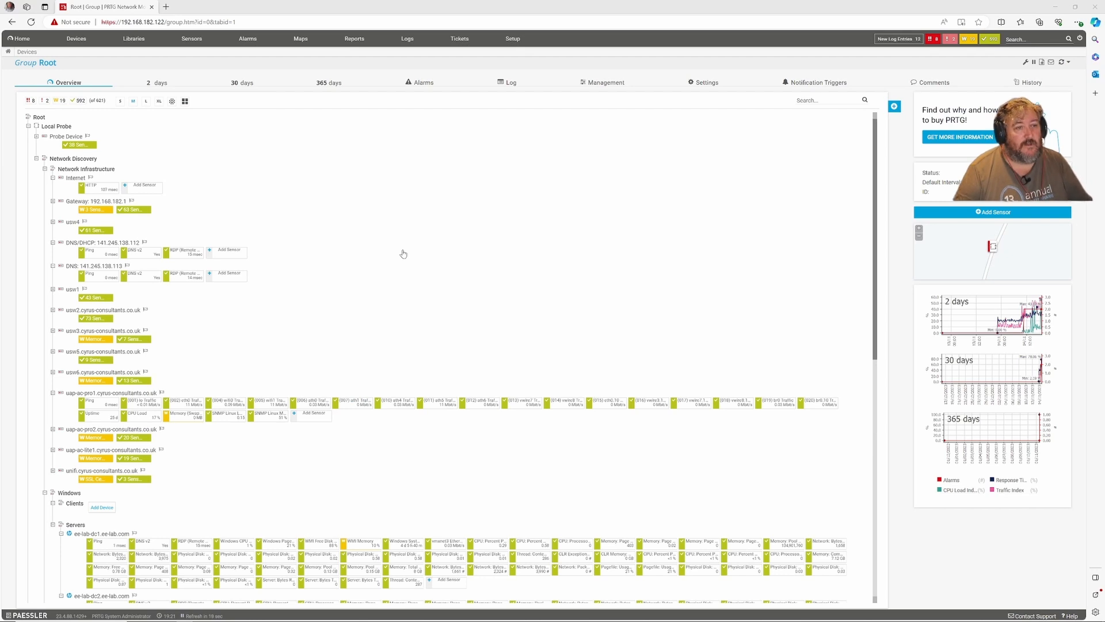